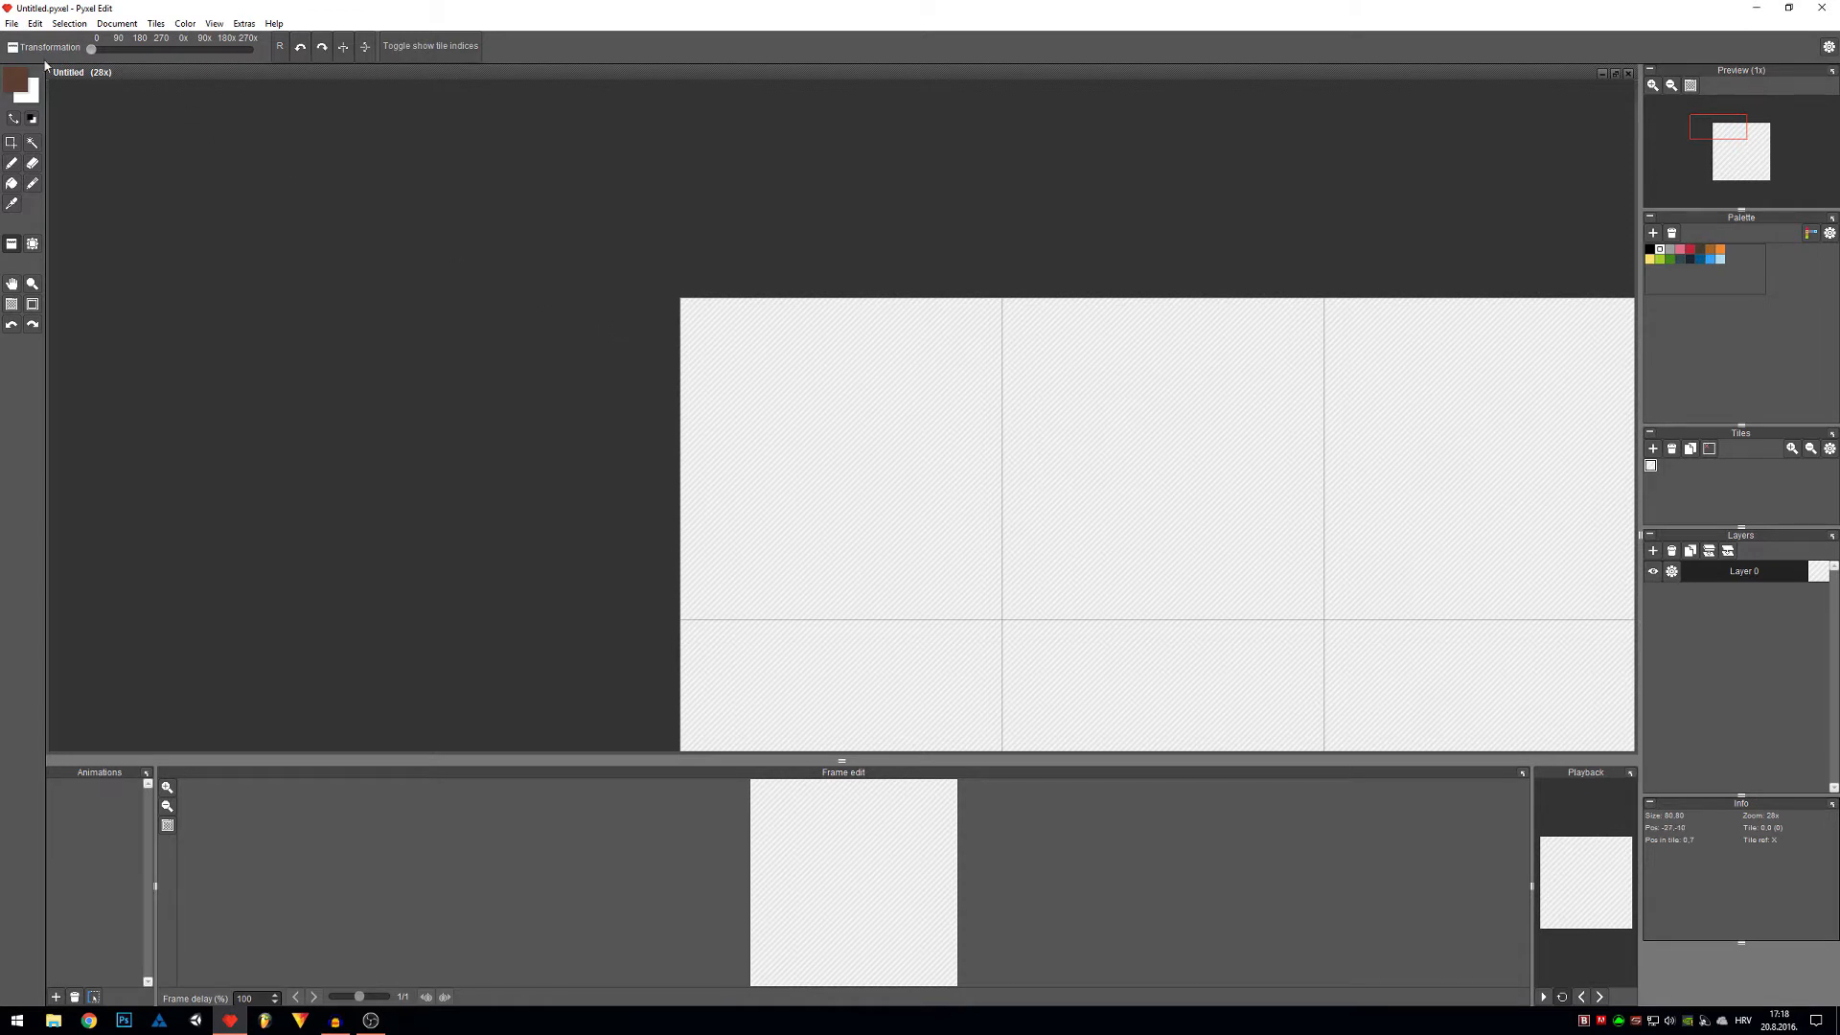
Set the foreground colour to a muted brown, RGB 95, 73, 56.
left_click(21, 86)
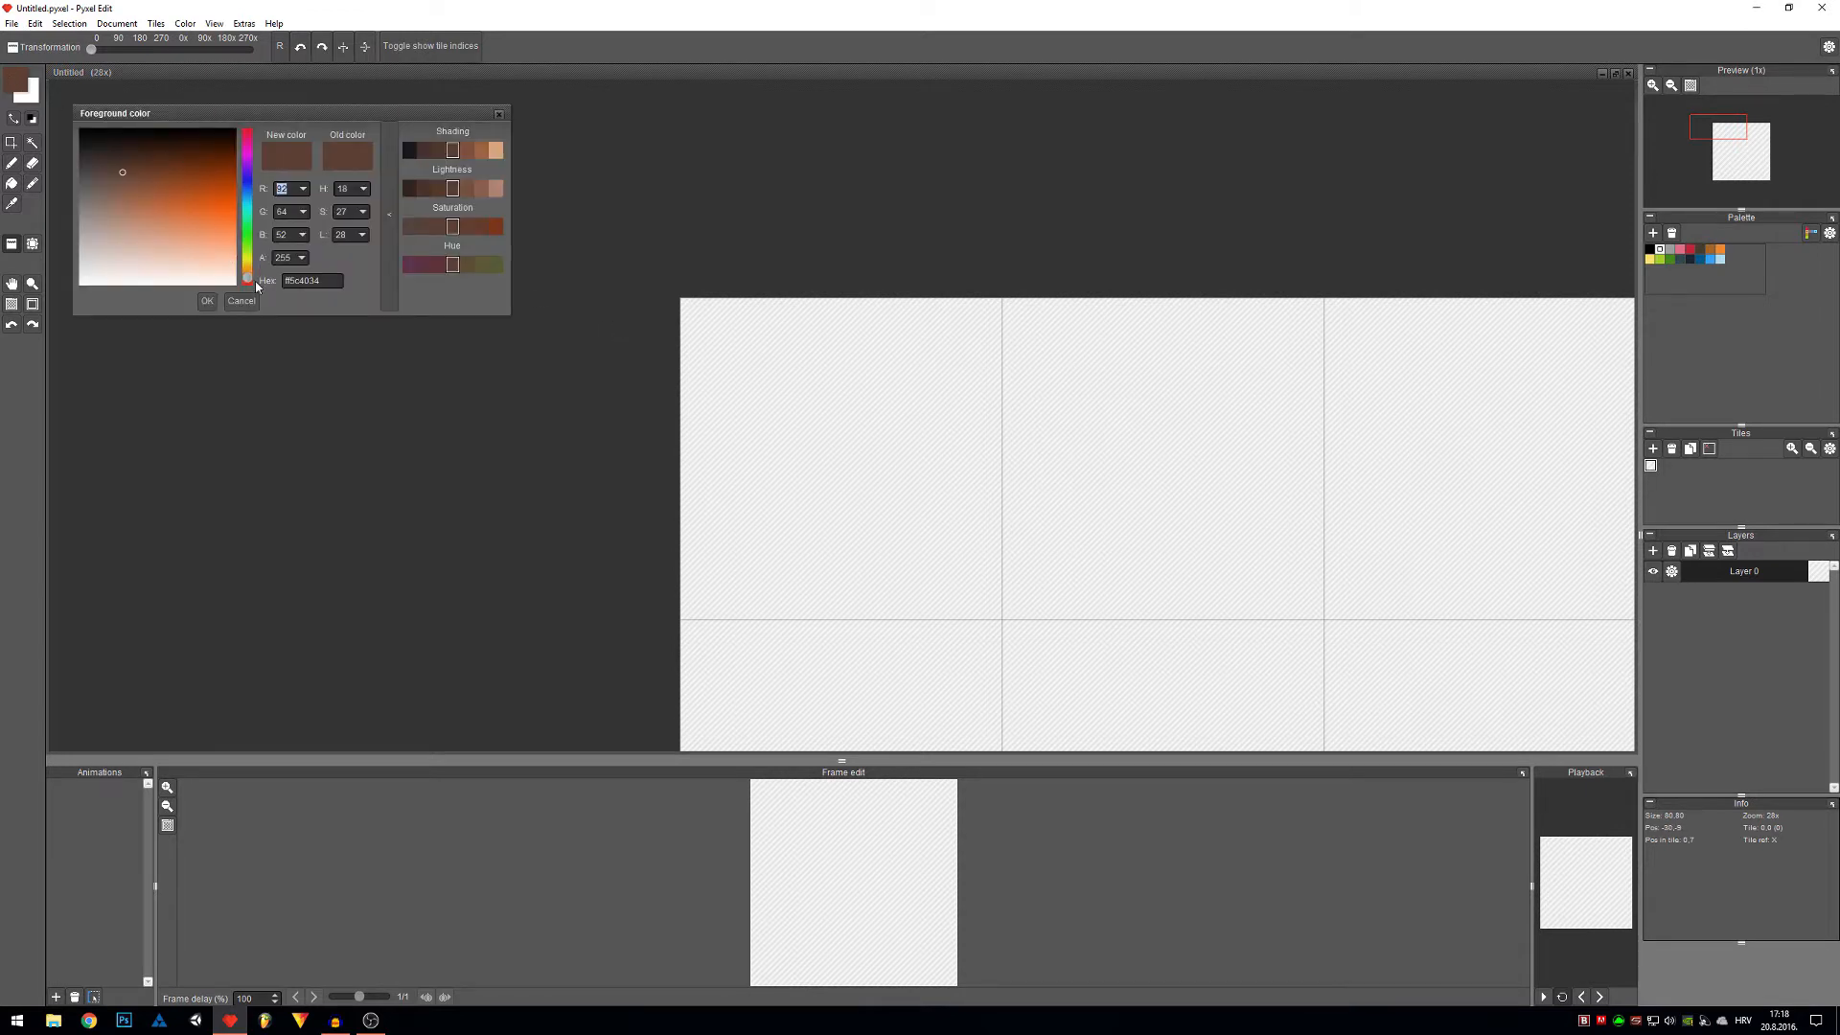
left_click(249, 278)
left_click_drag(115, 178, 111, 172)
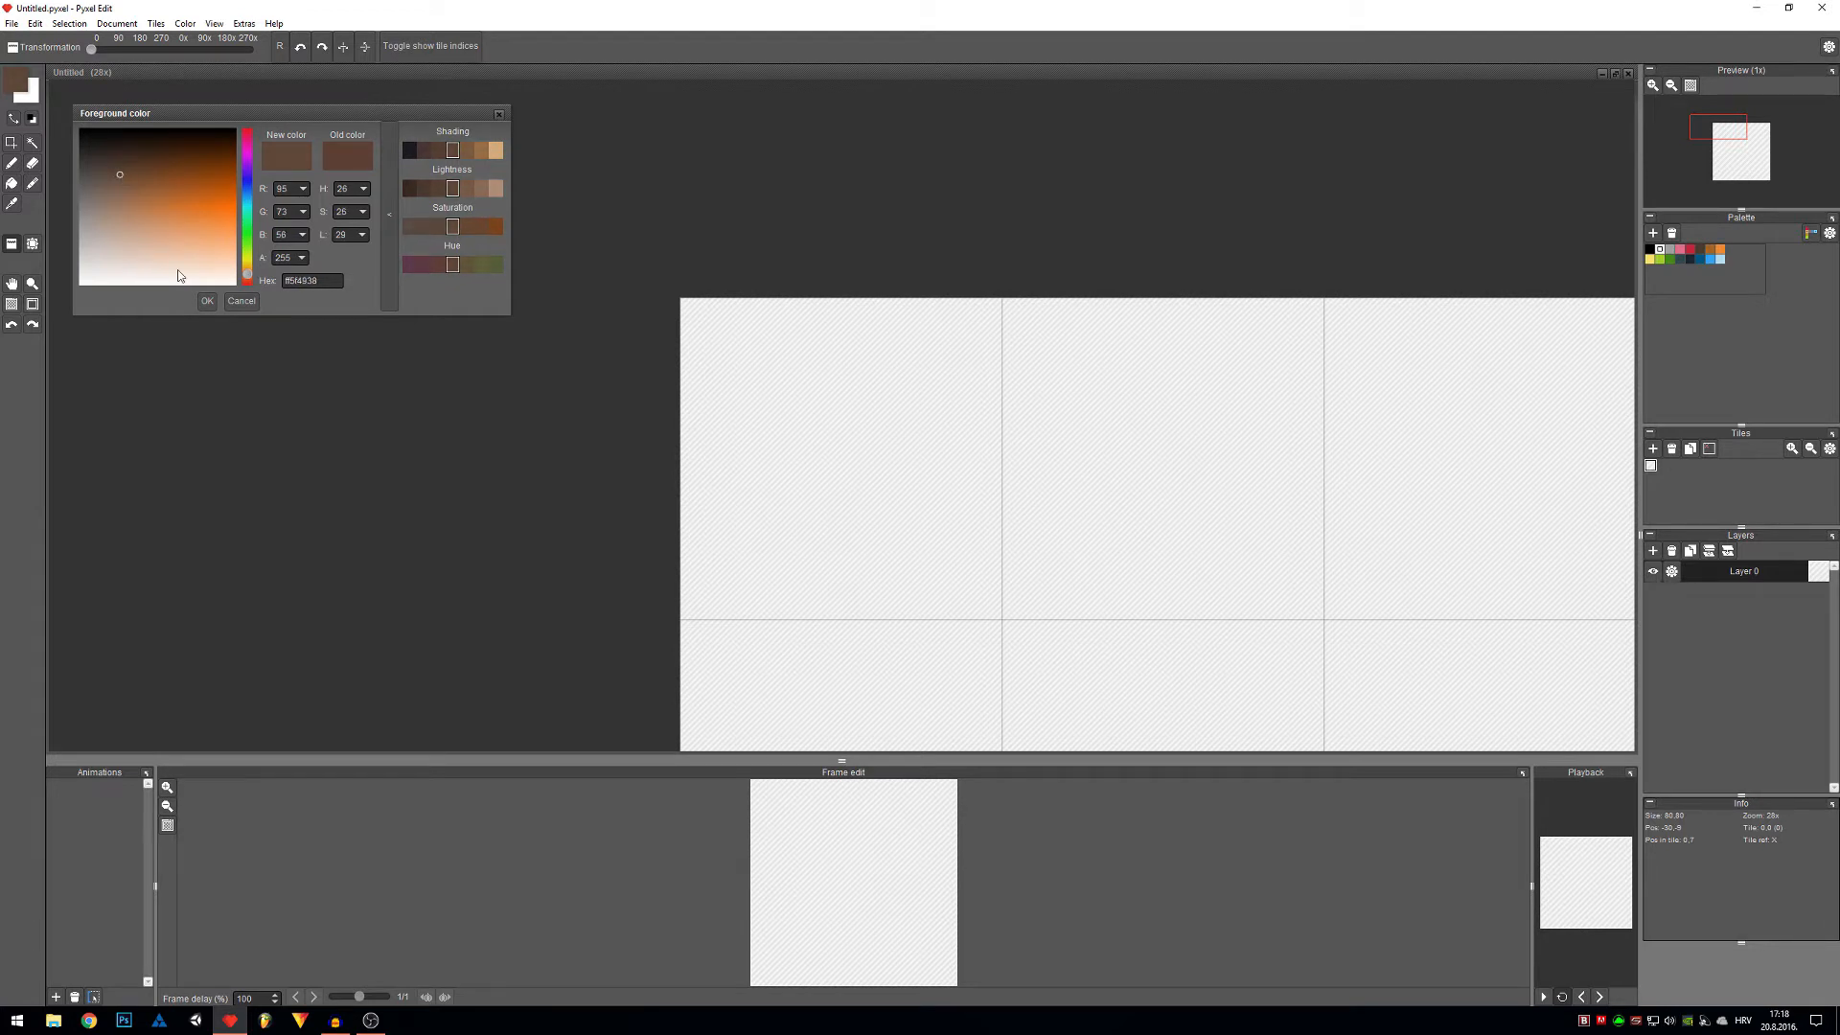
left_click(207, 300)
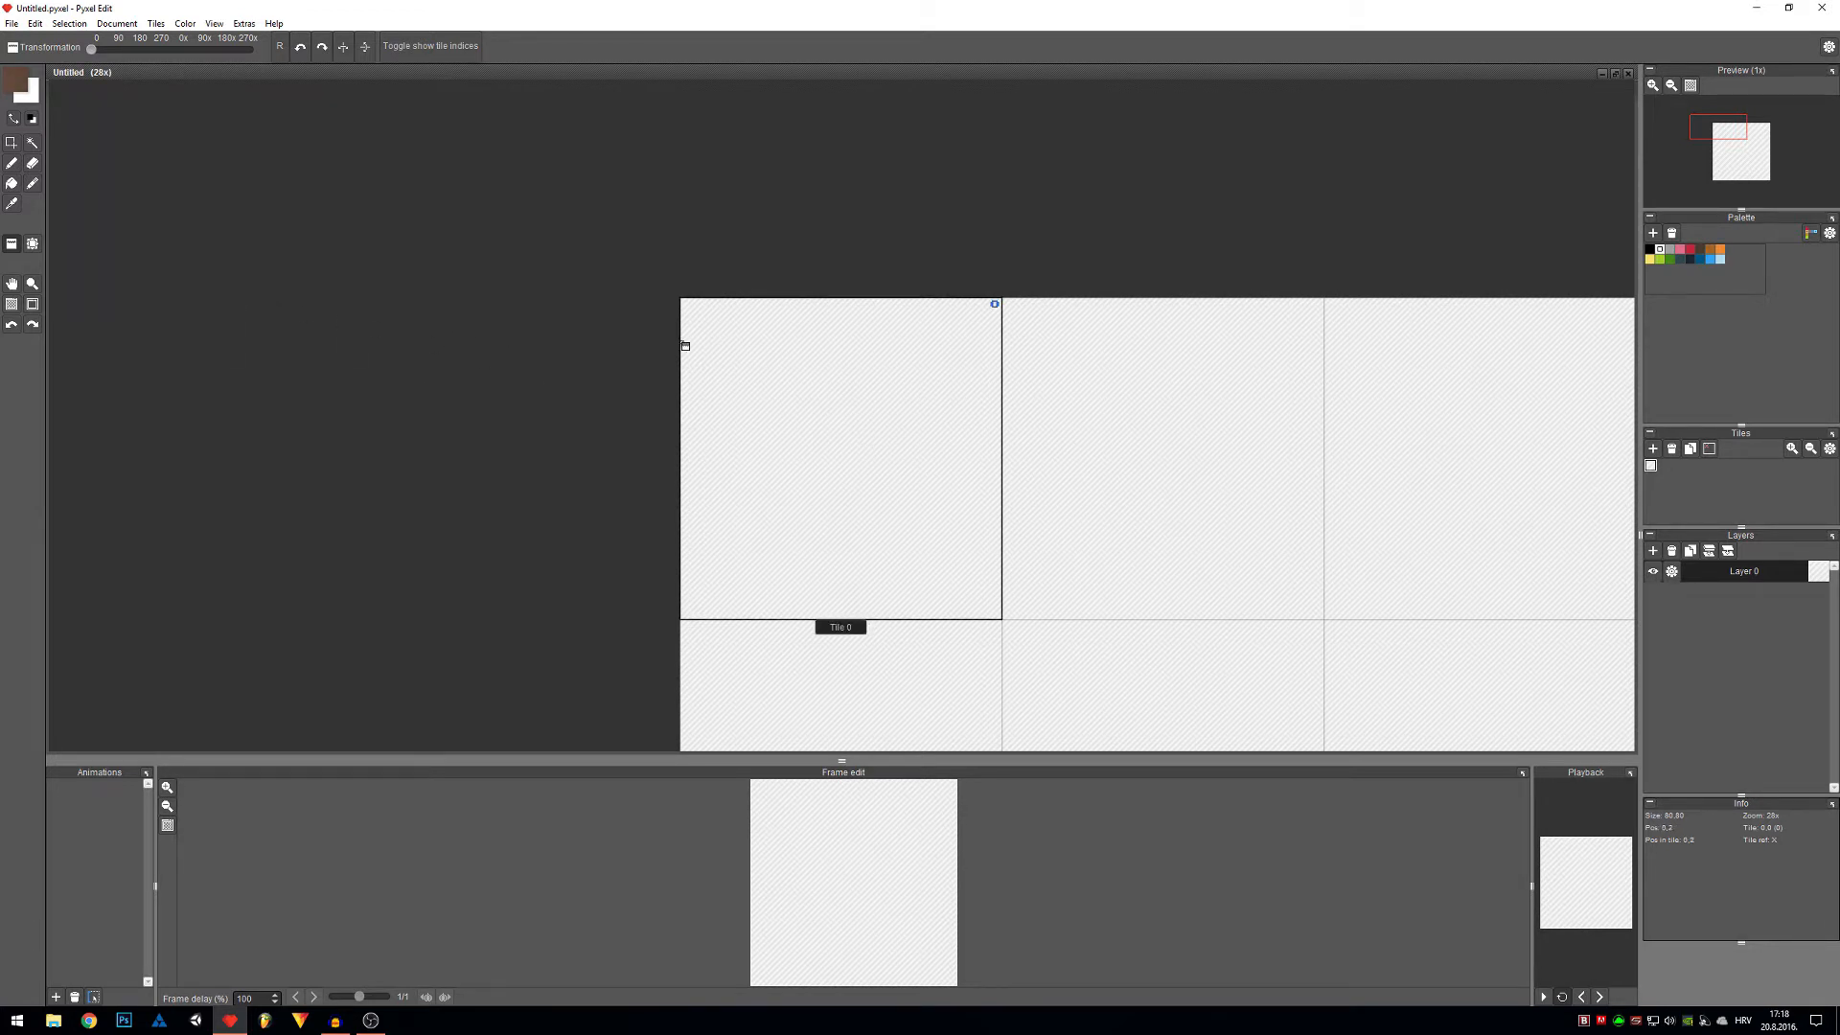
Fill the first tile of the canvas with the brown foreground colour.
key("b")
key("f")
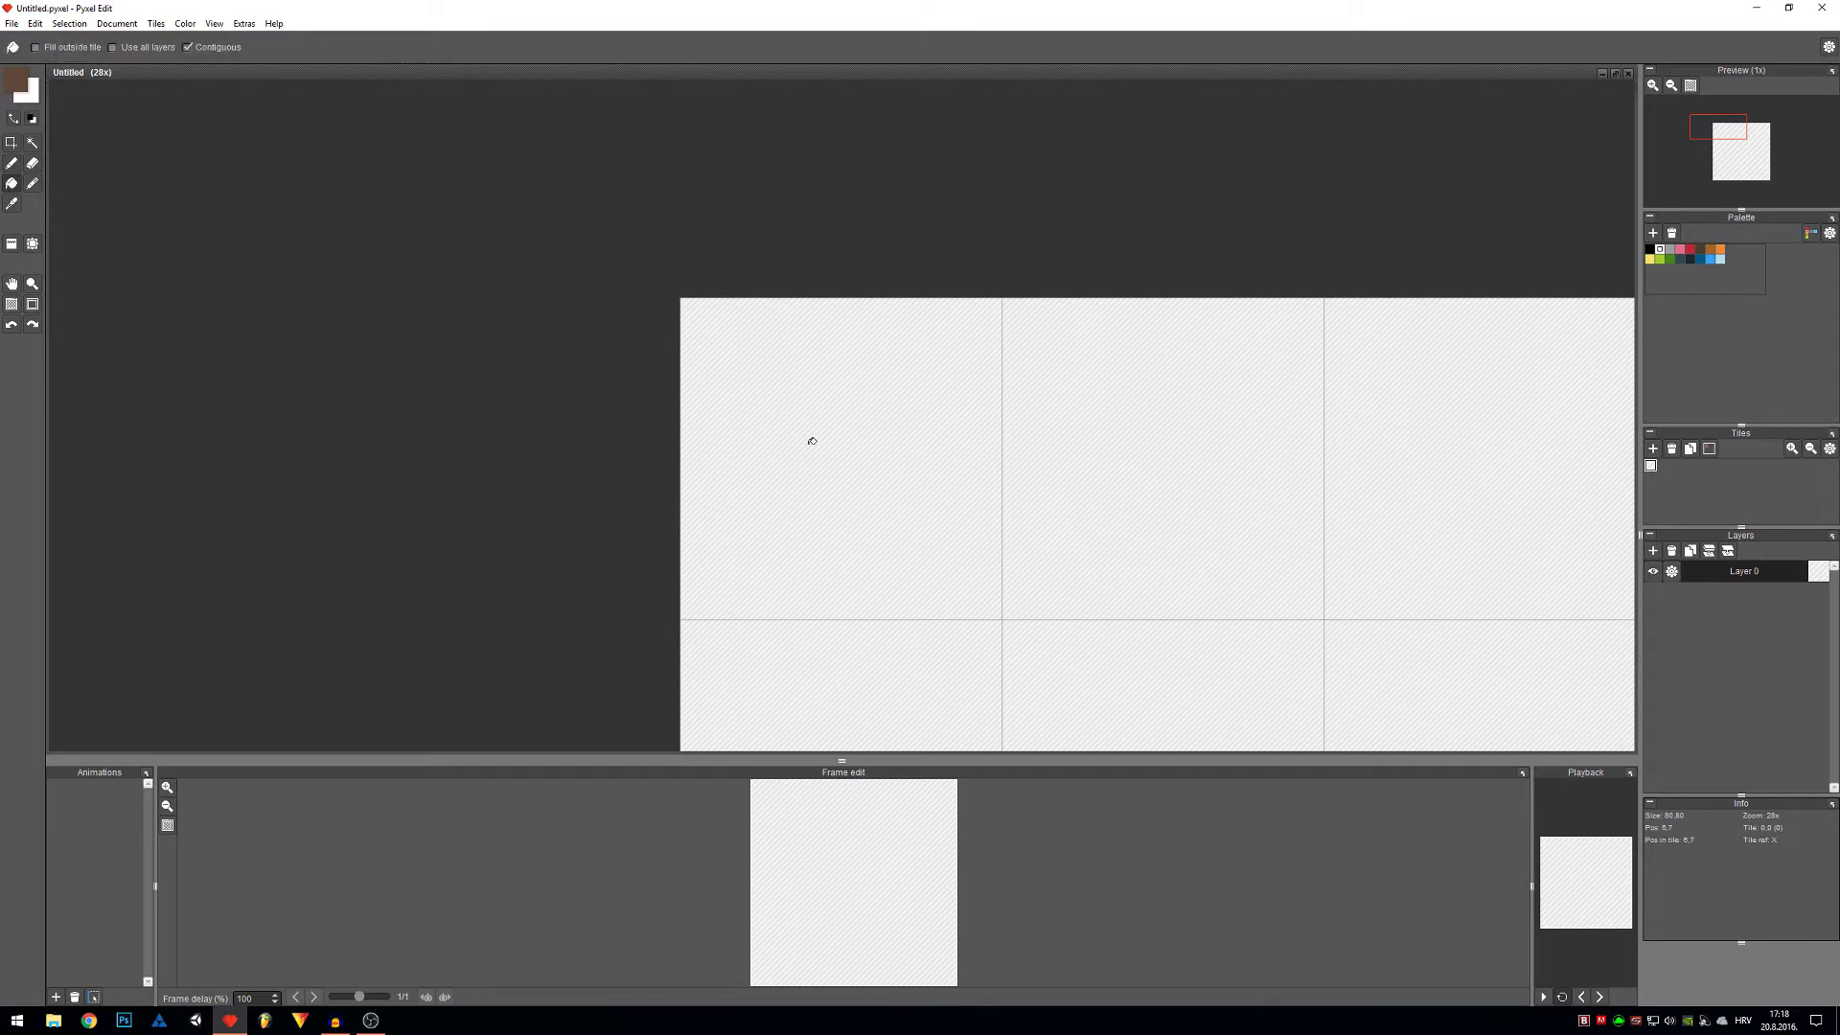
left_click(880, 472)
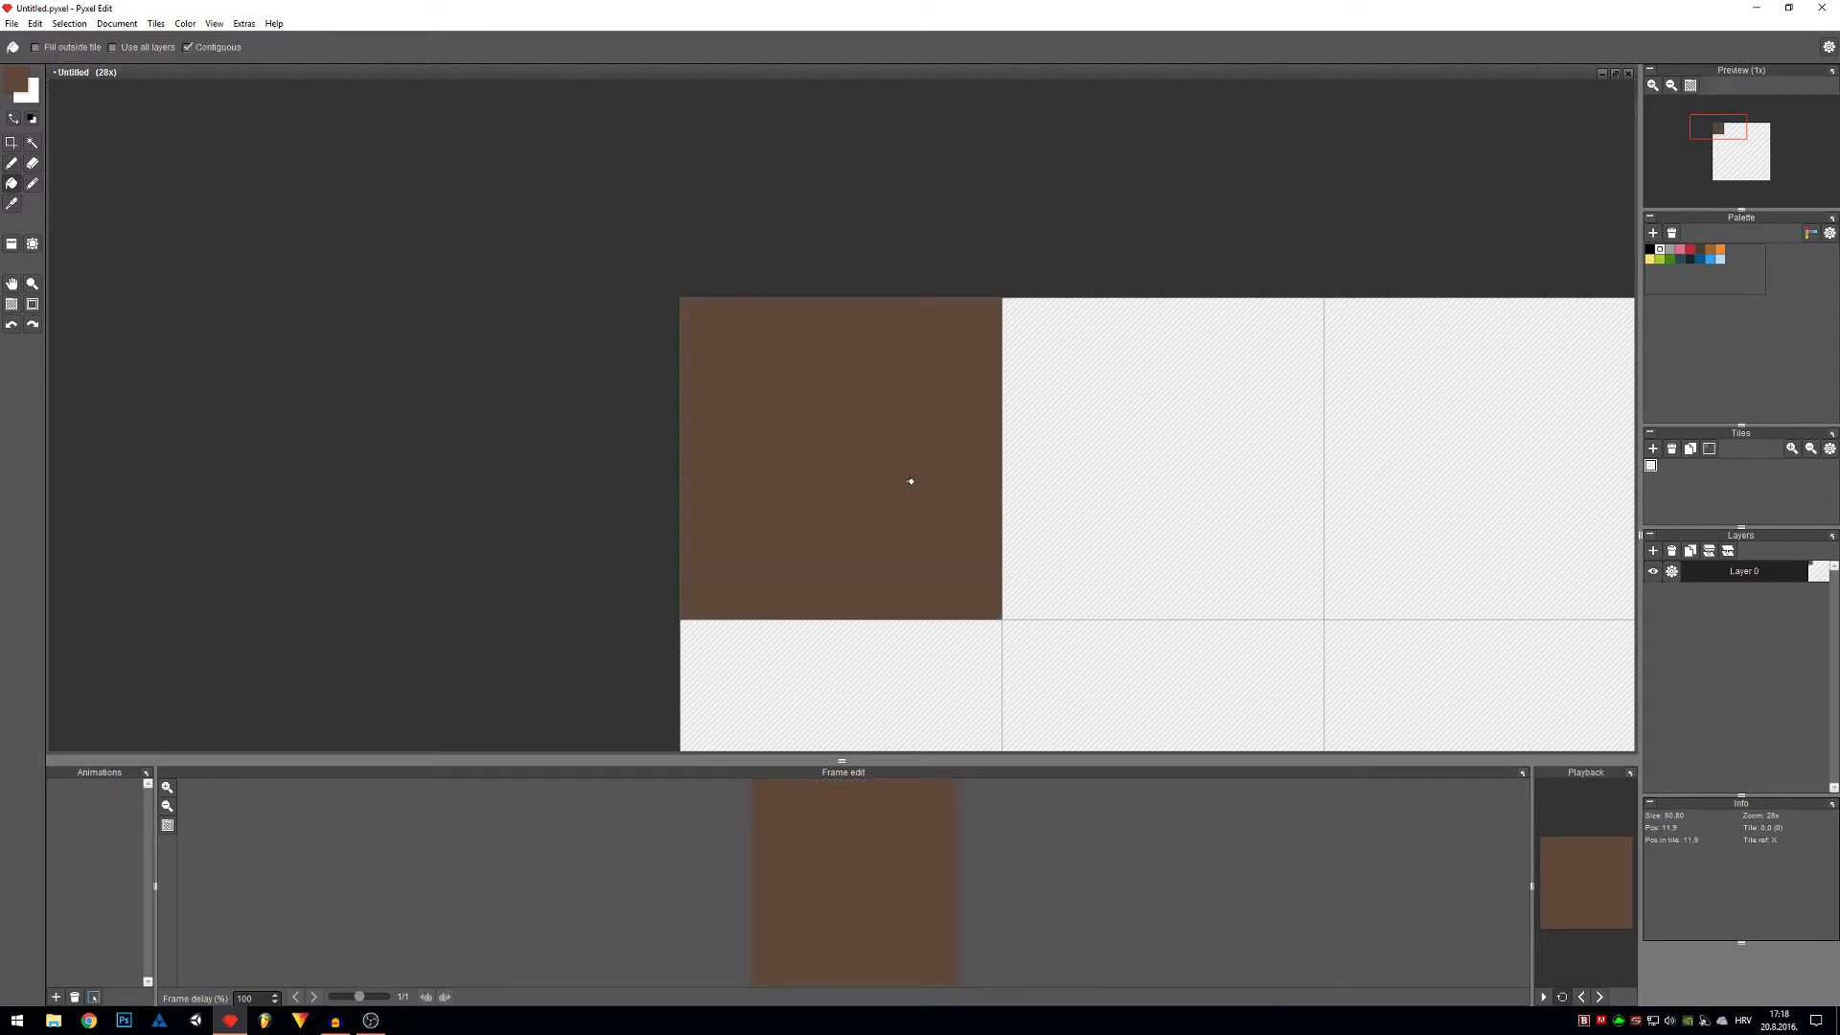
Set the foreground colour to the darker brown shade #463832 from the shading range.
left_click(18, 86)
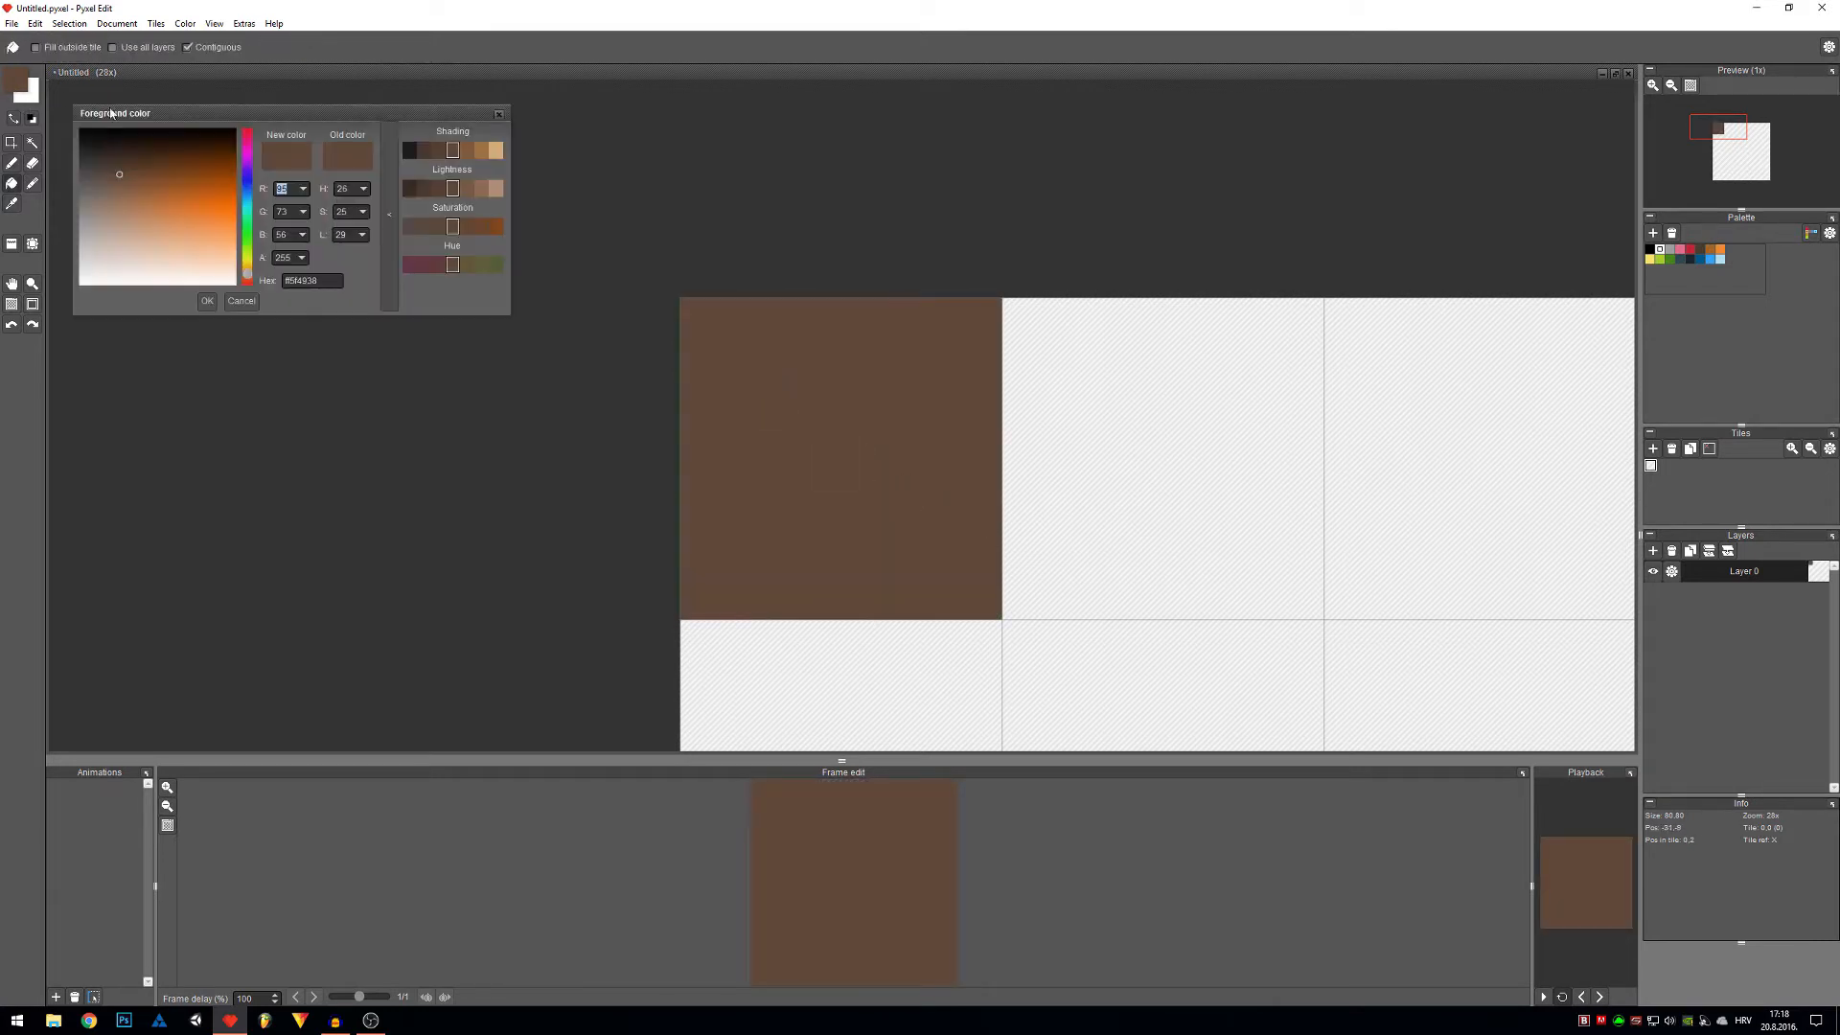
left_click(418, 150)
left_click(213, 299)
Draw a one-pixel dark border around the first tile and divide its inside into four blocks with dark joint lines.
key("b")
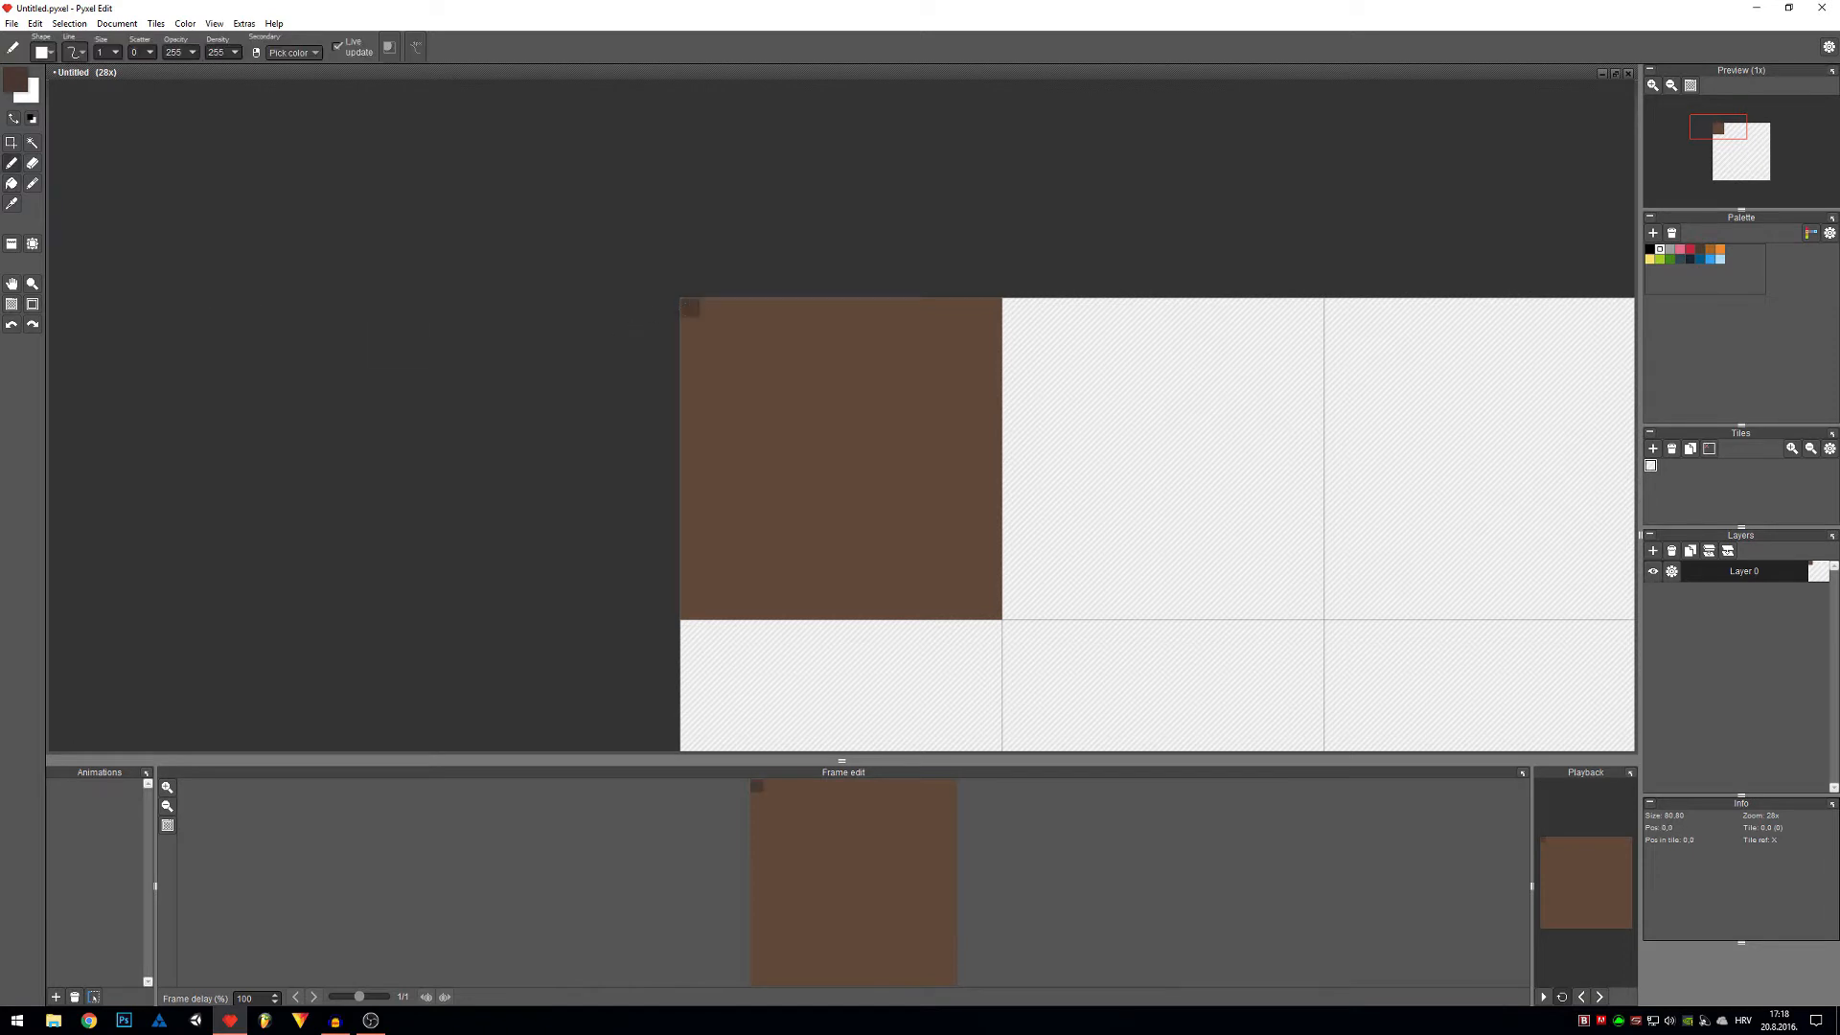
mouse_move(682, 306)
left_mouse_down()
mouse_move(992, 310)
mouse_move(991, 605)
mouse_move(682, 606)
mouse_move(686, 312)
left_mouse_up()
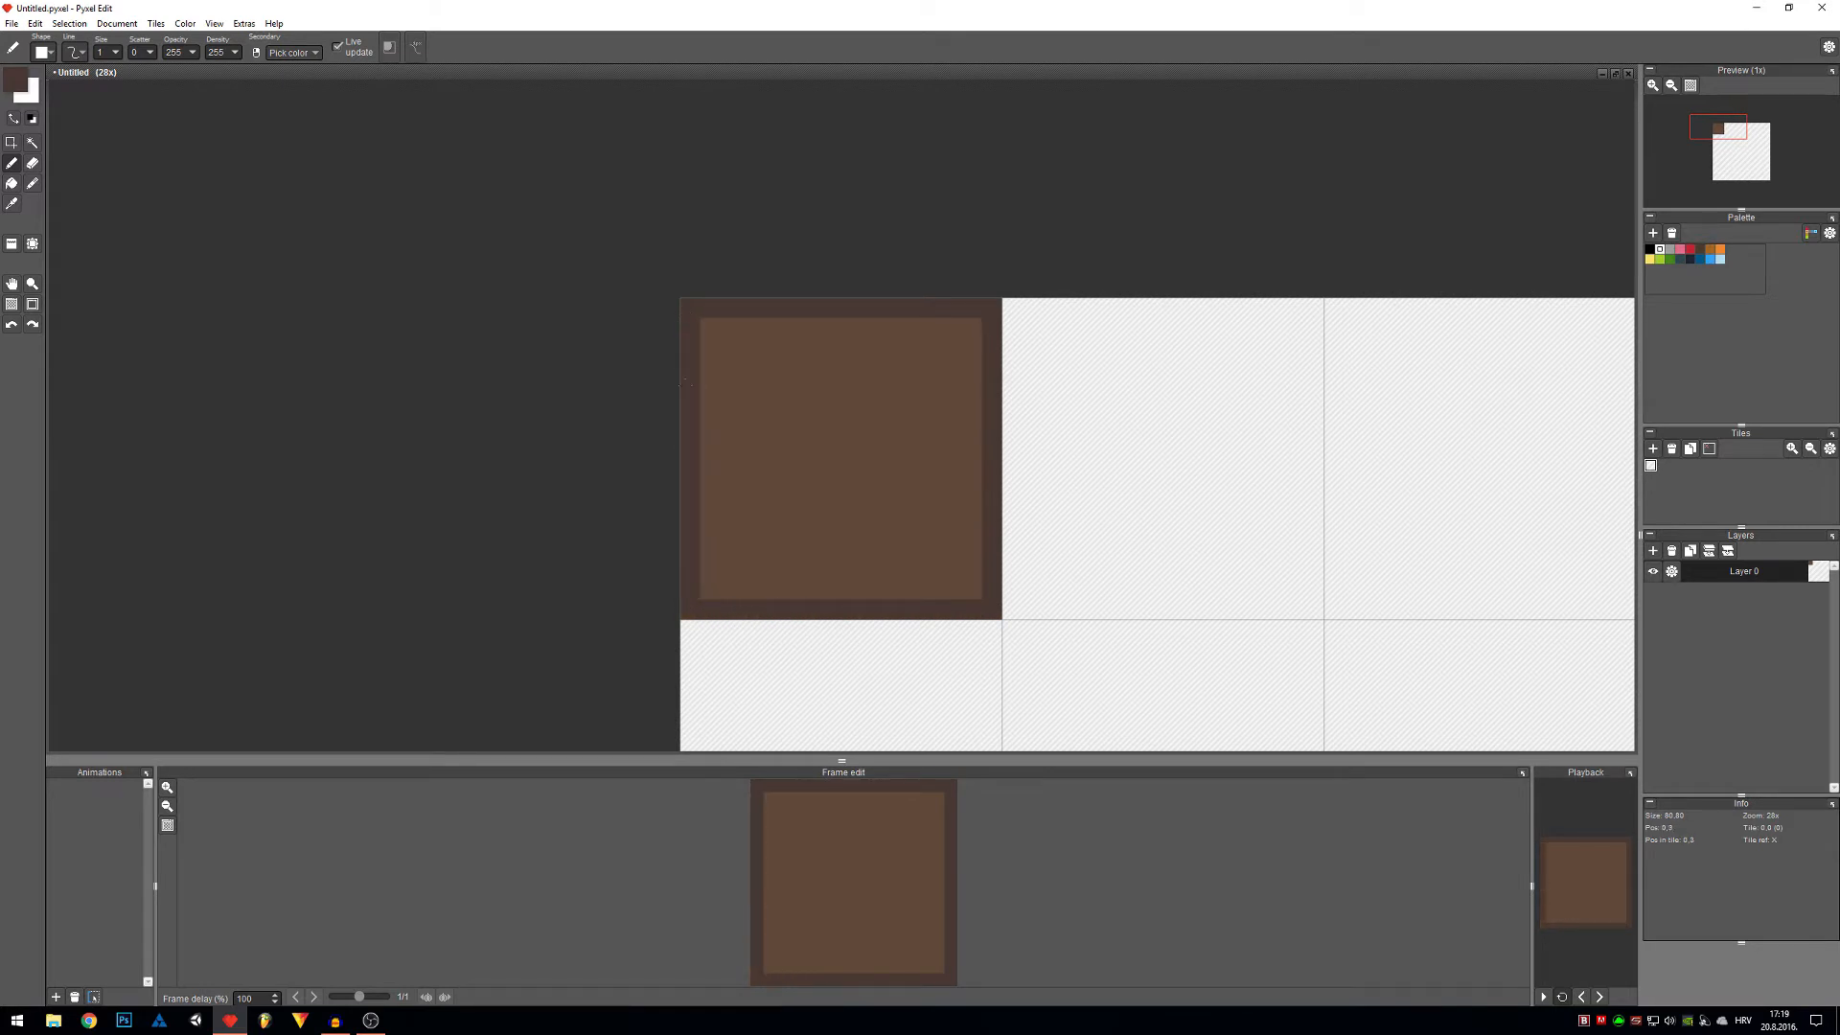
mouse_move(704, 425)
left_mouse_down()
mouse_move(856, 428)
mouse_move(853, 323)
mouse_move(850, 515)
mouse_move(979, 529)
left_mouse_up()
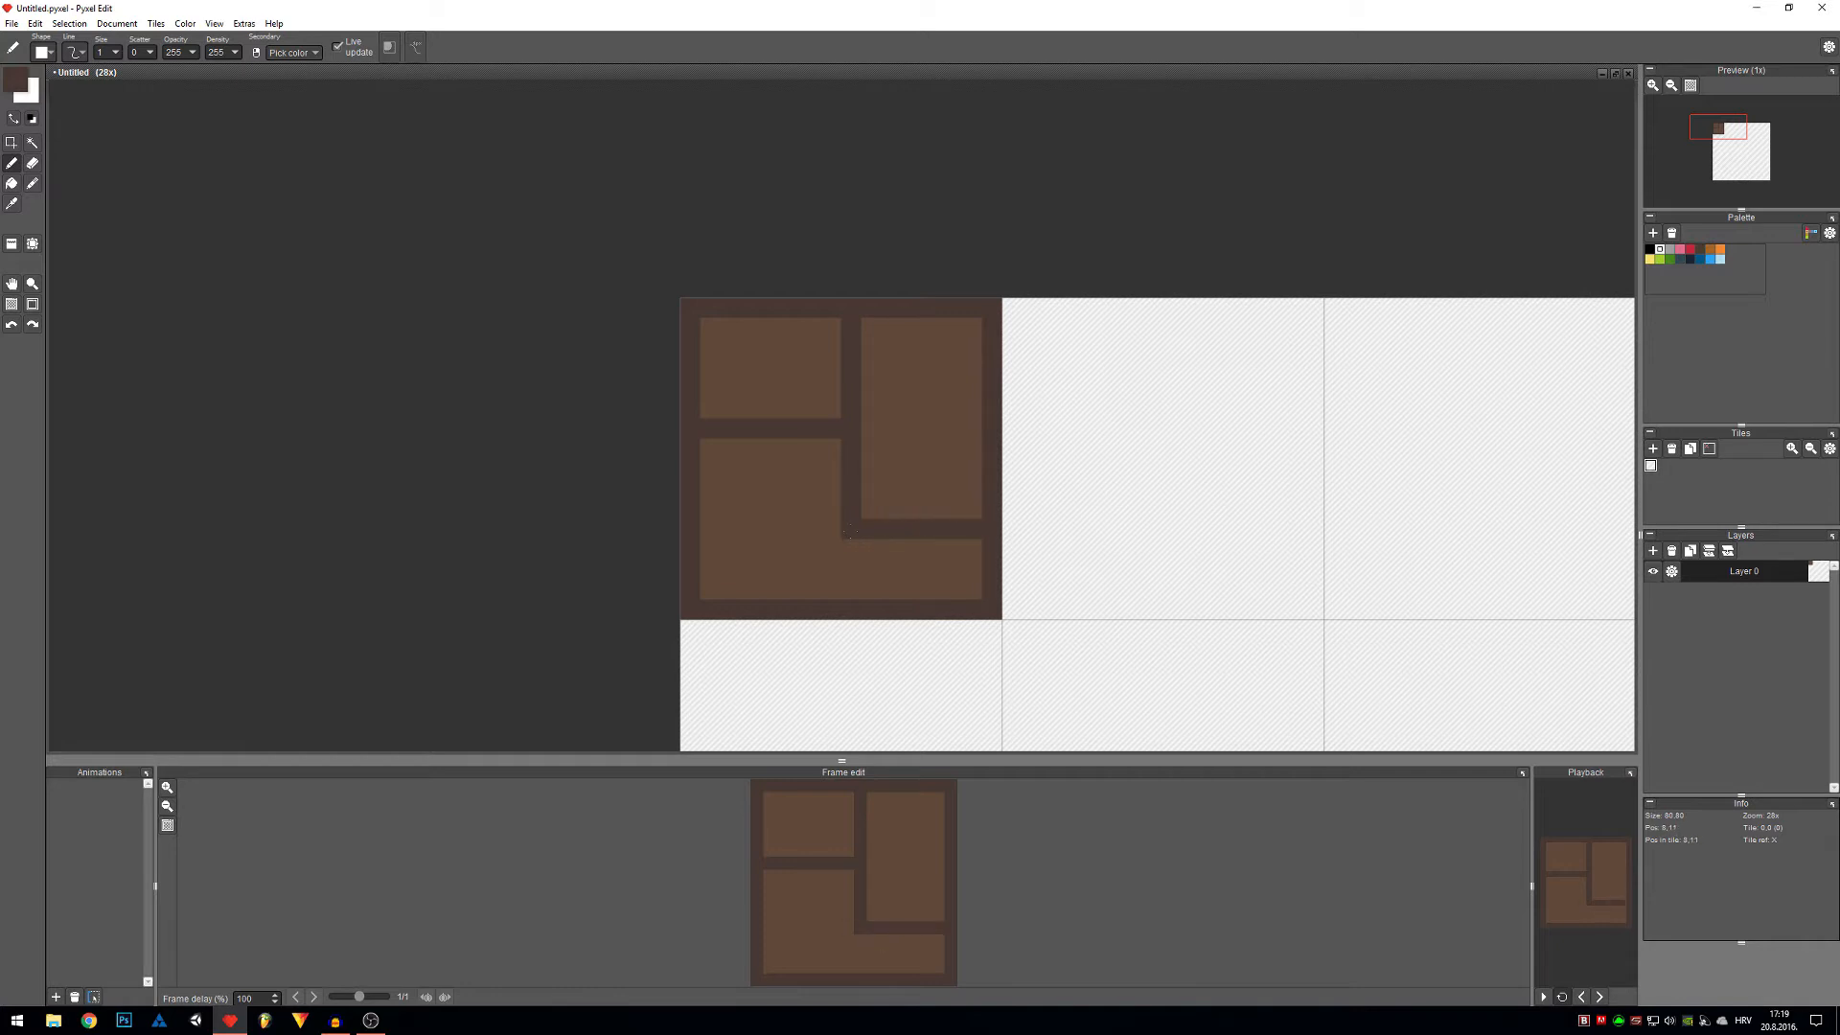
left_click_drag(849, 548, 849, 594)
Select the whole first tile, delete its contents and clear the selection.
key("space")
left_click_drag(1087, 540, 796, 527)
scroll(681, 467, "down", 5)
scroll(682, 527, "up", 5)
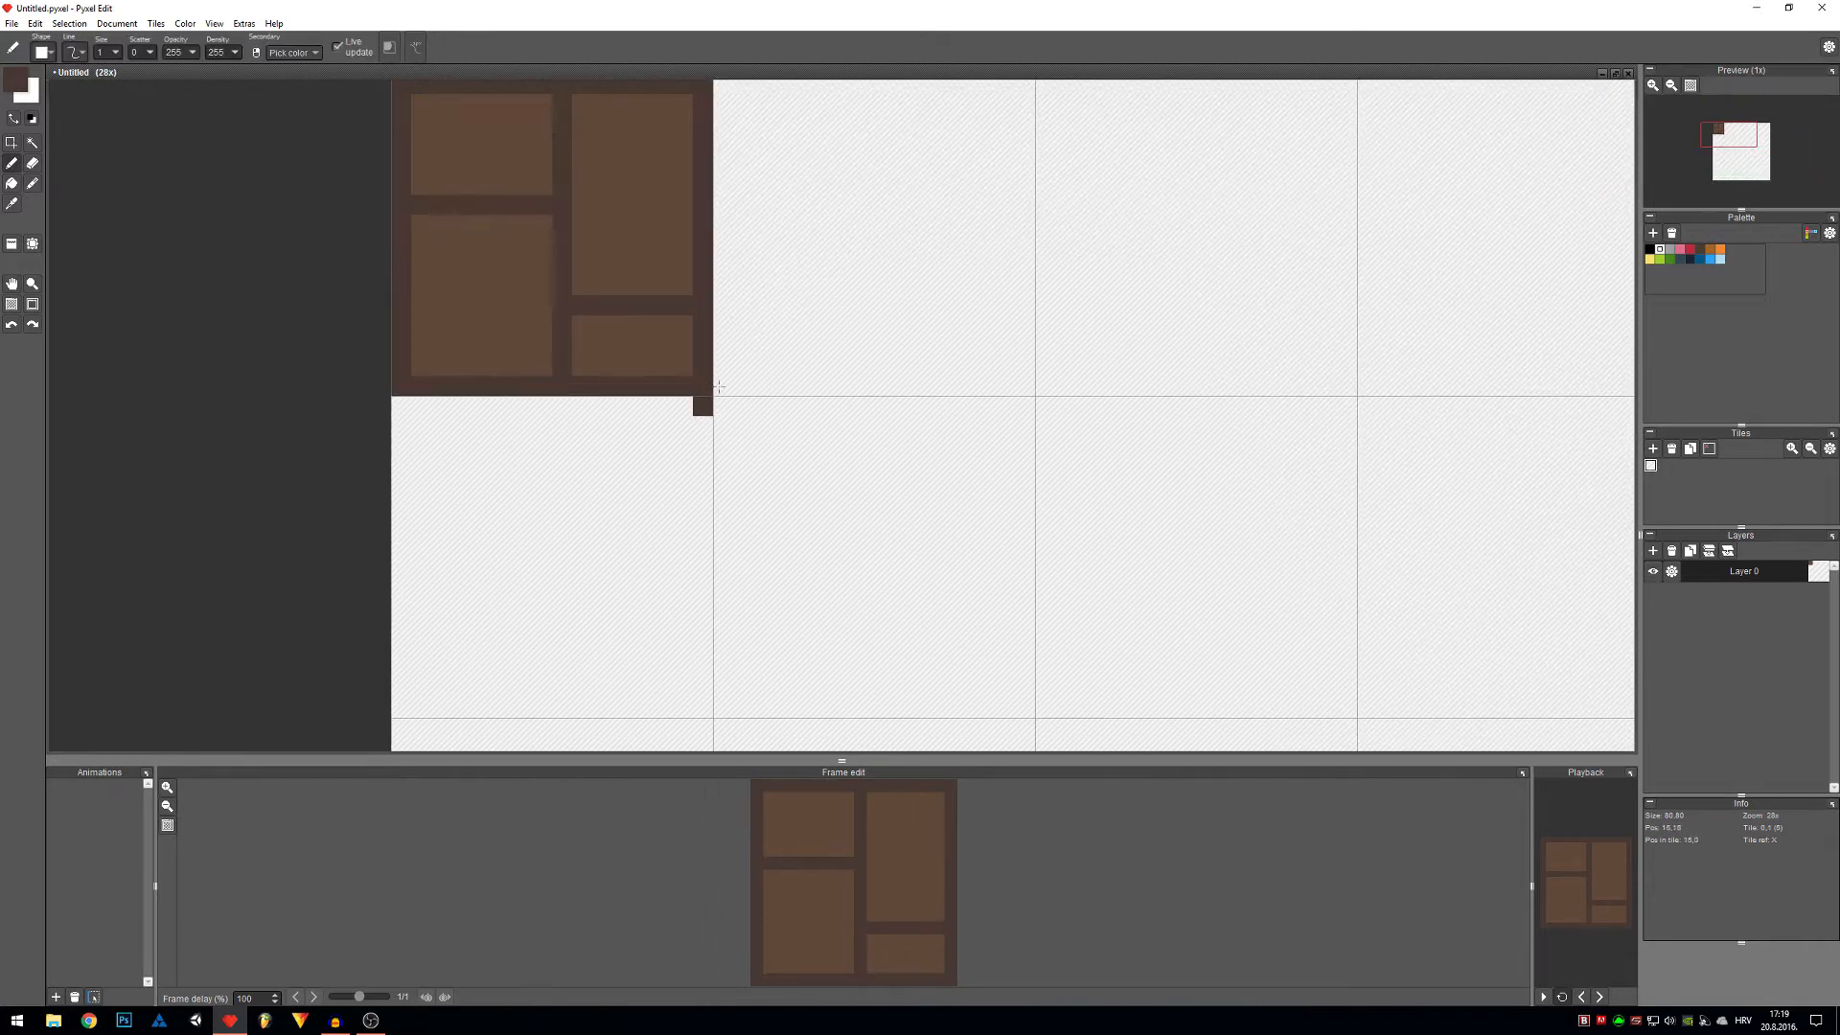
key("space")
left_click_drag(778, 365, 804, 288)
scroll(1008, 506, "down", 1)
key("s")
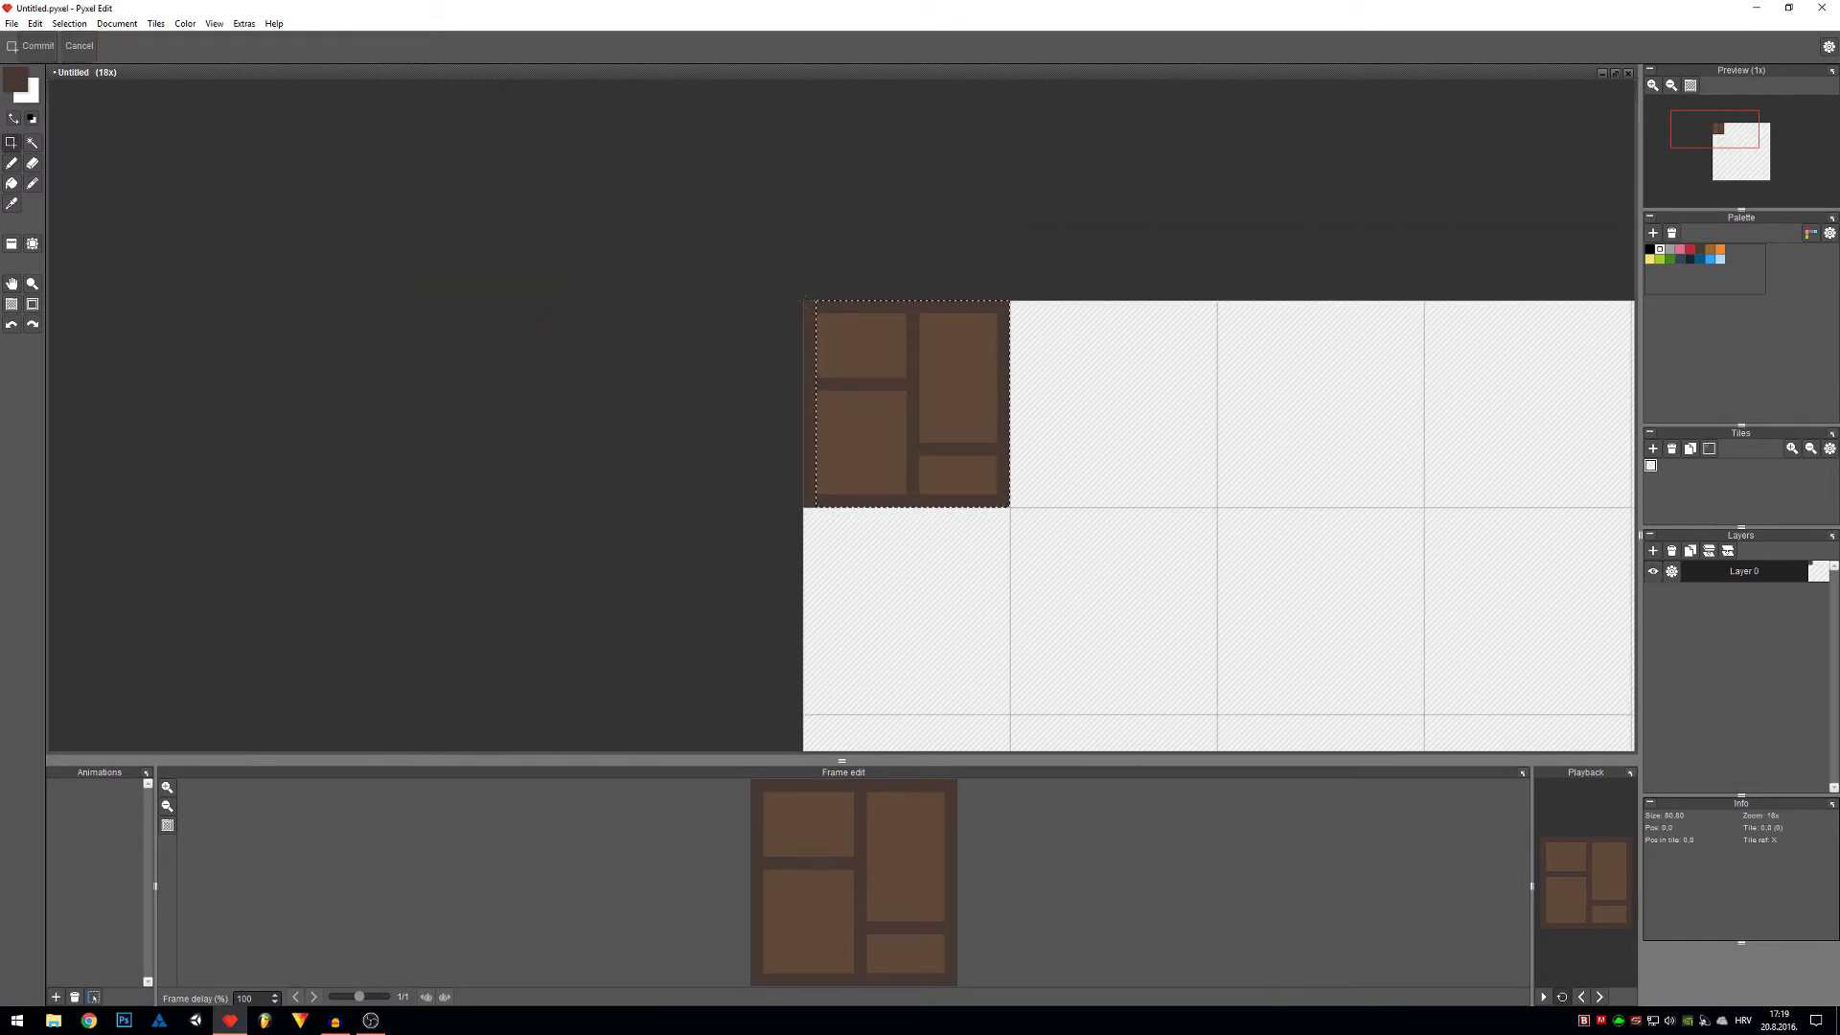
key("Delete")
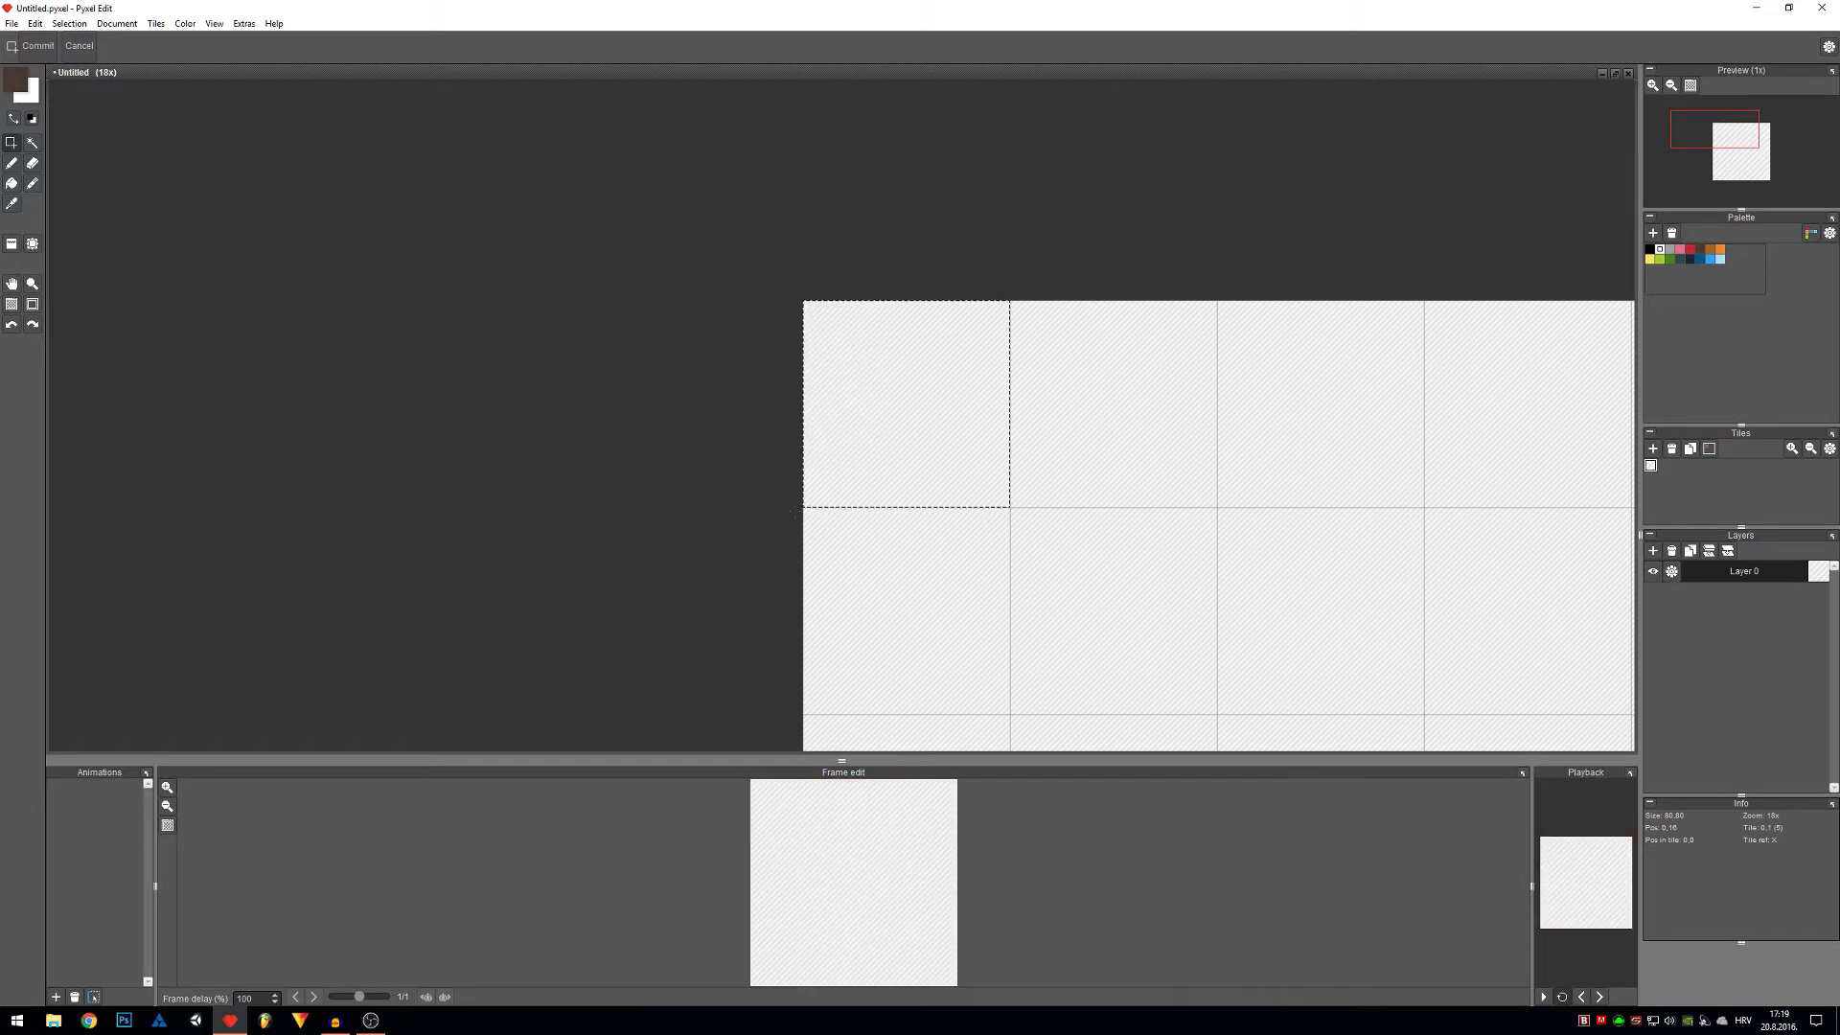
key("ctrl+d")
Draw a one-pixel dark border around the empty first tile and joint lines forming three rows of bricks.
key("b")
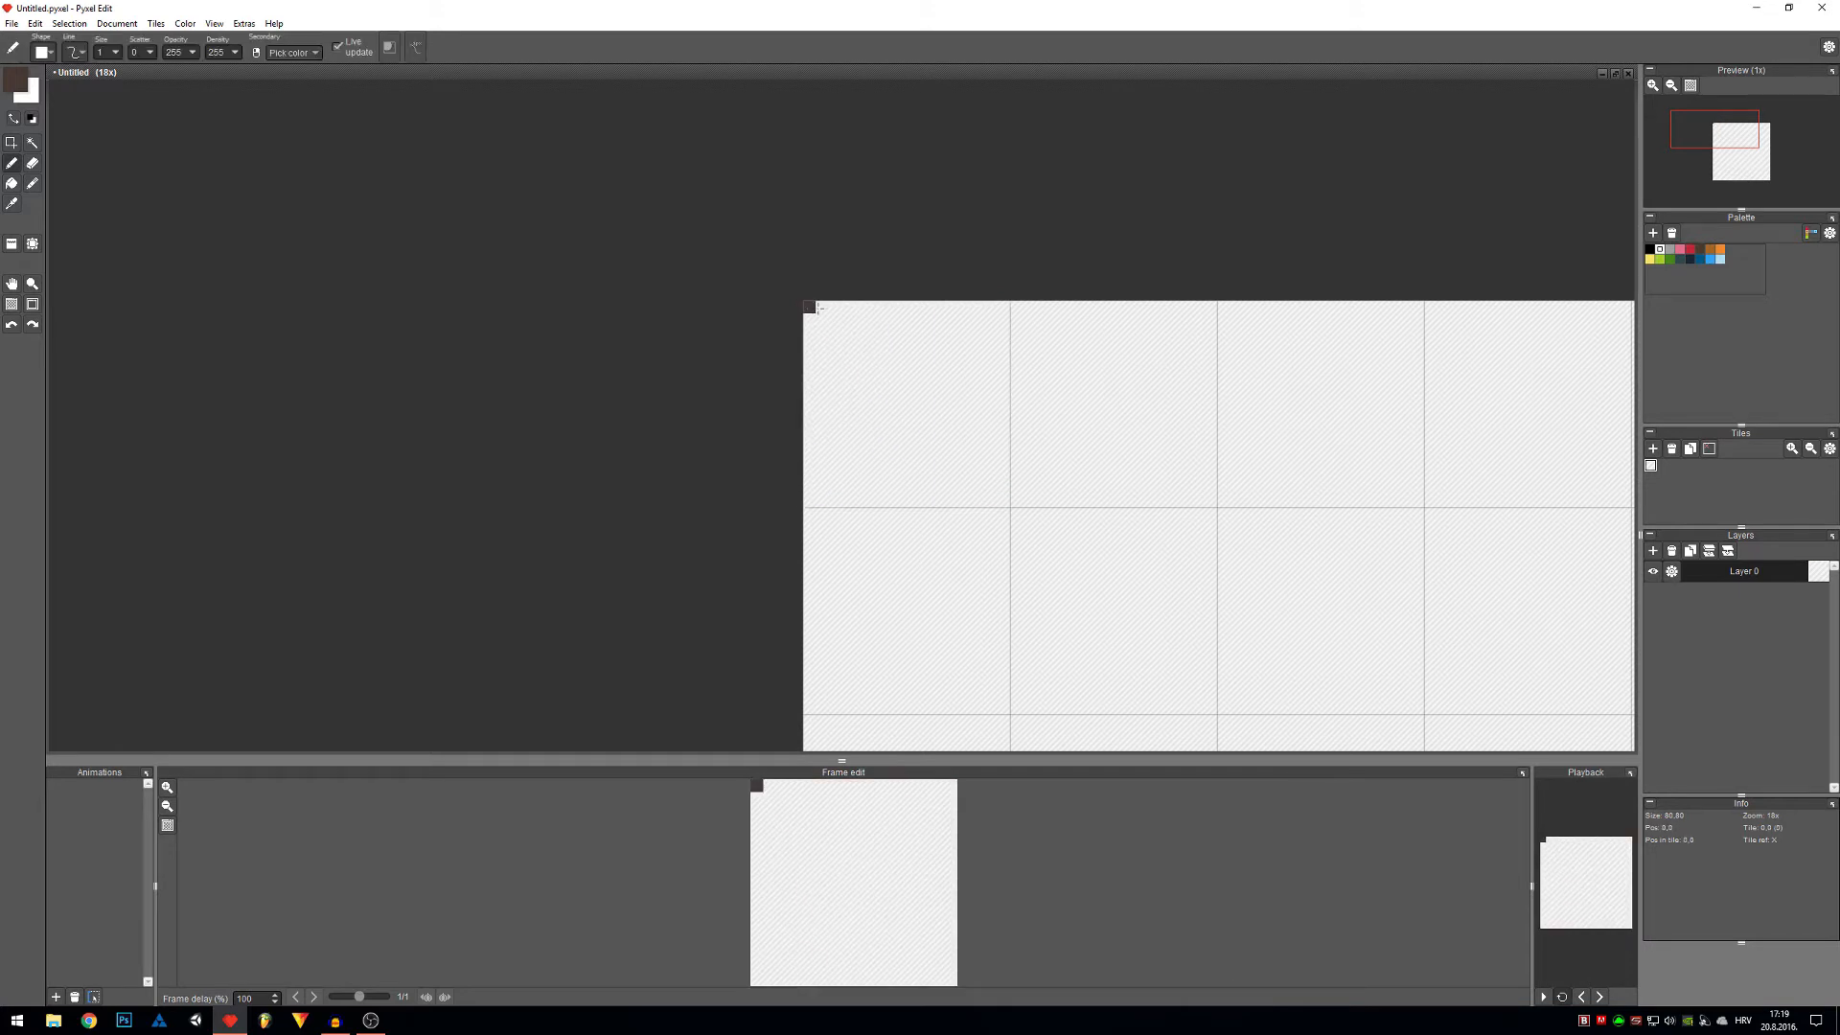
mouse_move(816, 308)
left_mouse_down()
mouse_move(1002, 308)
mouse_move(1004, 503)
mouse_move(807, 505)
mouse_move(806, 308)
mouse_move(841, 371)
mouse_move(892, 372)
mouse_move(894, 318)
mouse_move(906, 337)
mouse_move(898, 324)
mouse_move(887, 354)
mouse_move(992, 358)
left_mouse_up()
key("e")
key("b")
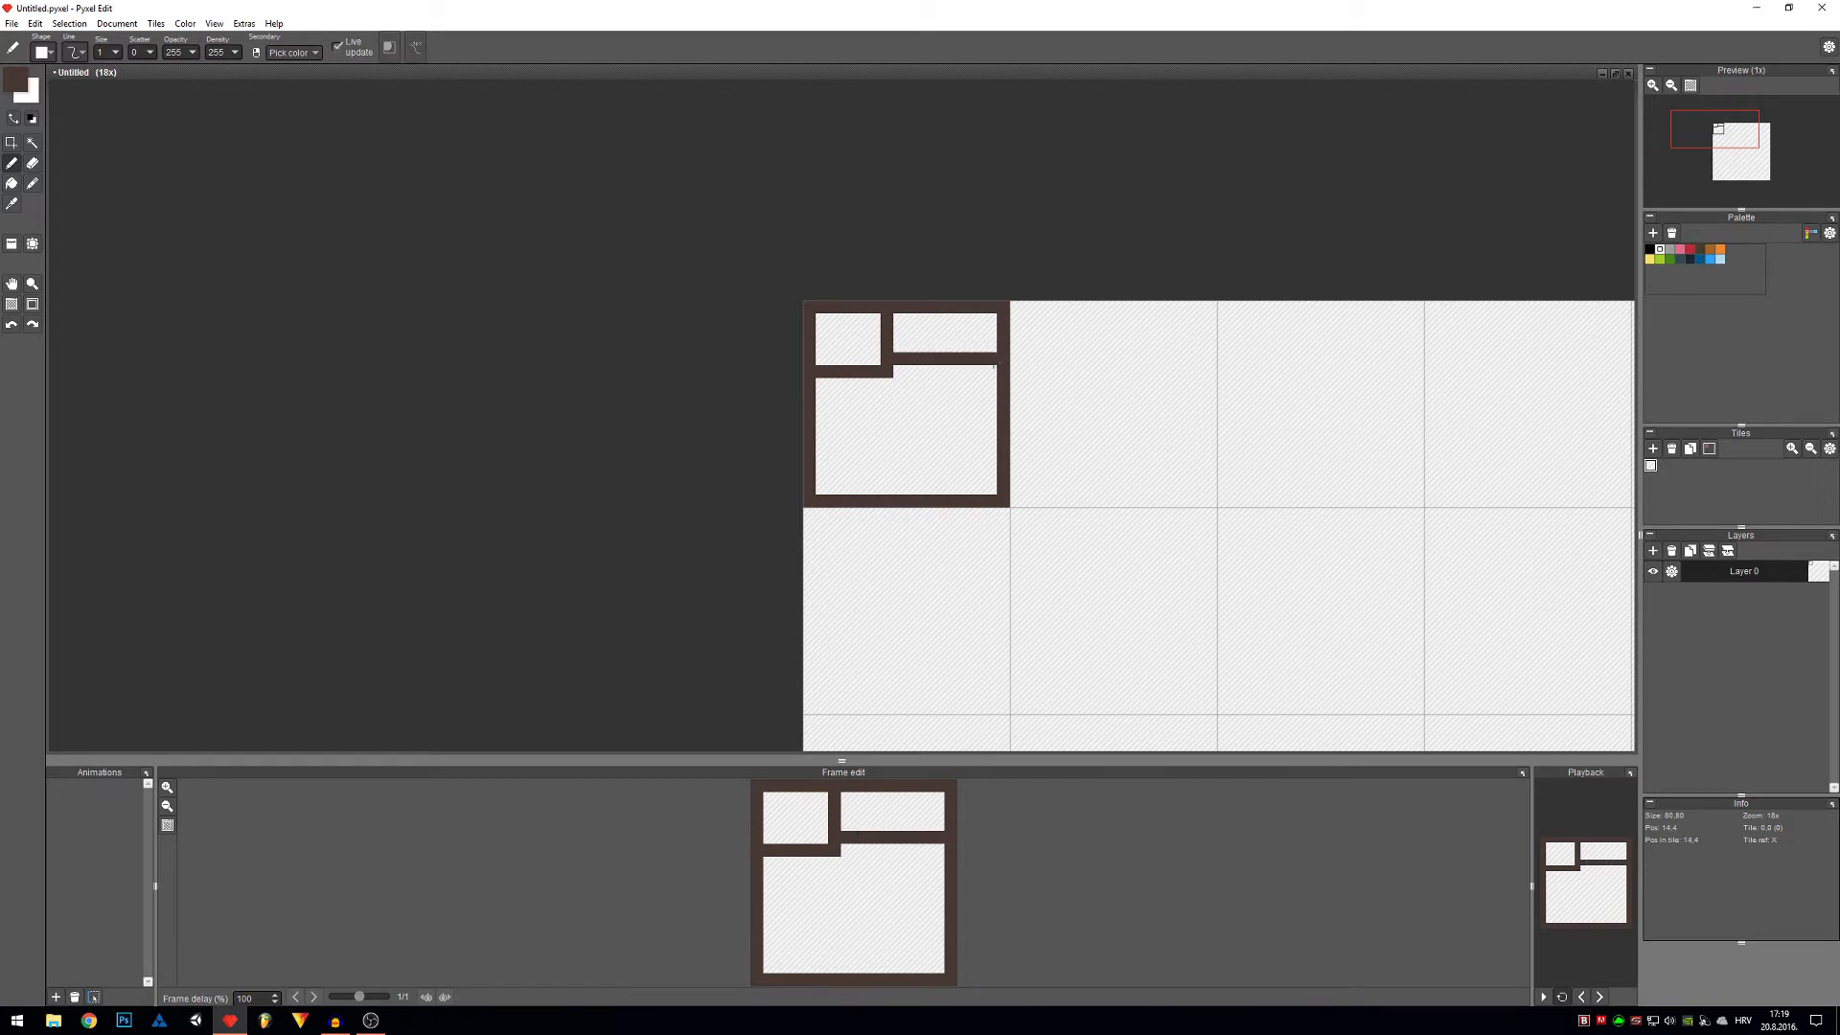
mouse_move(859, 379)
left_mouse_down()
mouse_move(861, 439)
mouse_move(817, 436)
mouse_move(942, 436)
mouse_move(938, 494)
mouse_move(945, 436)
mouse_move(992, 436)
left_mouse_up()
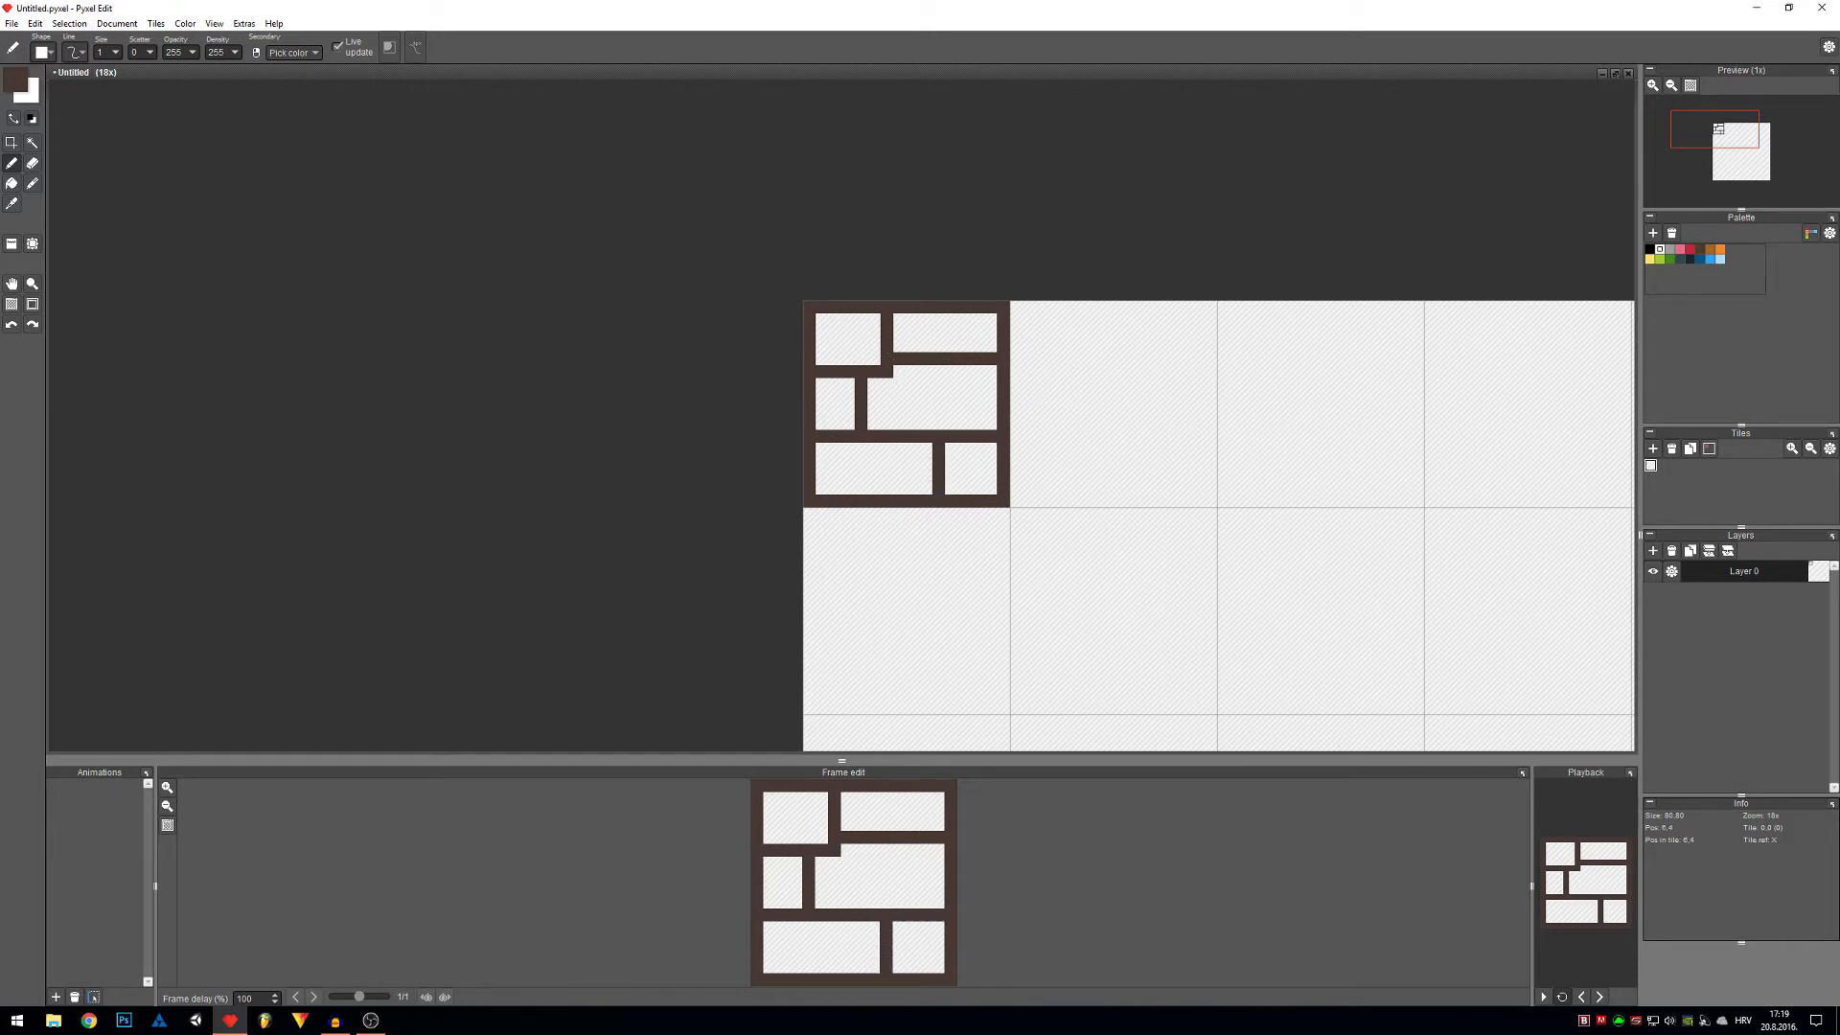
Rework the joint between the top and middle rows, erasing its surplus pixels, and split the wide middle brick with a vertical joint.
left_click_drag(876, 358, 861, 358)
left_click(900, 372)
key("e")
left_click(898, 374)
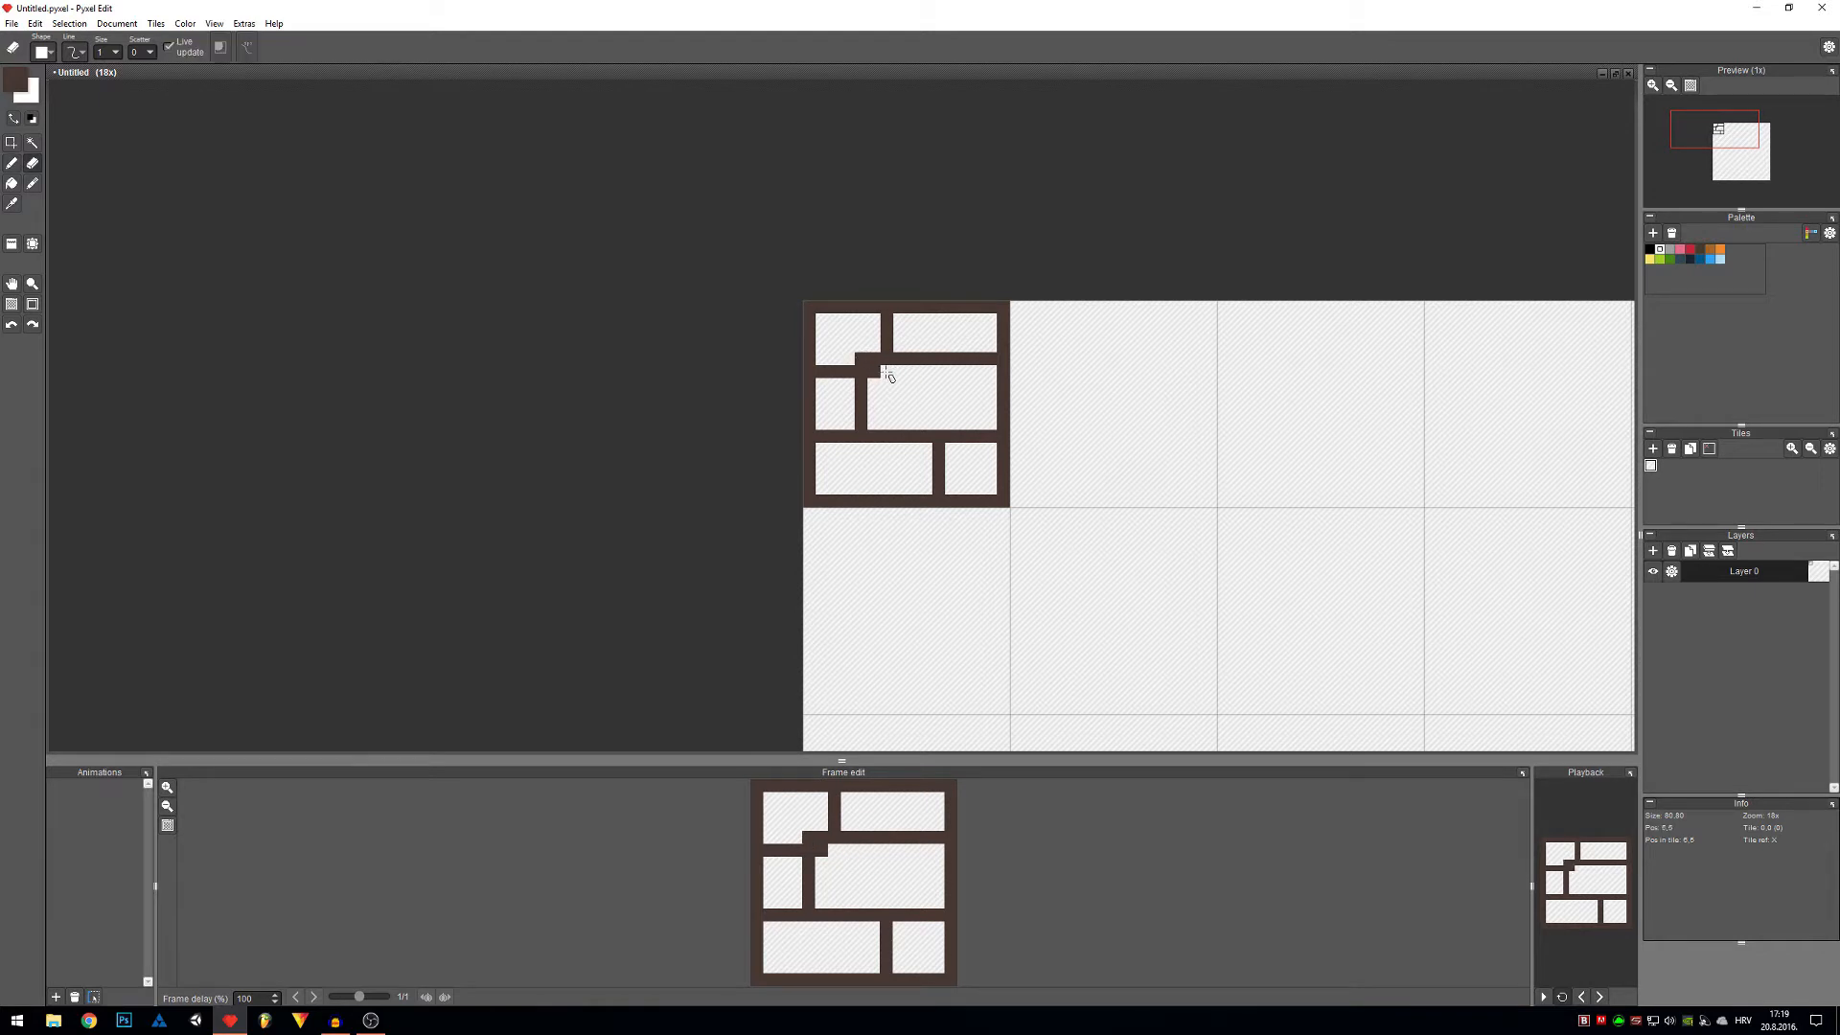
key("b")
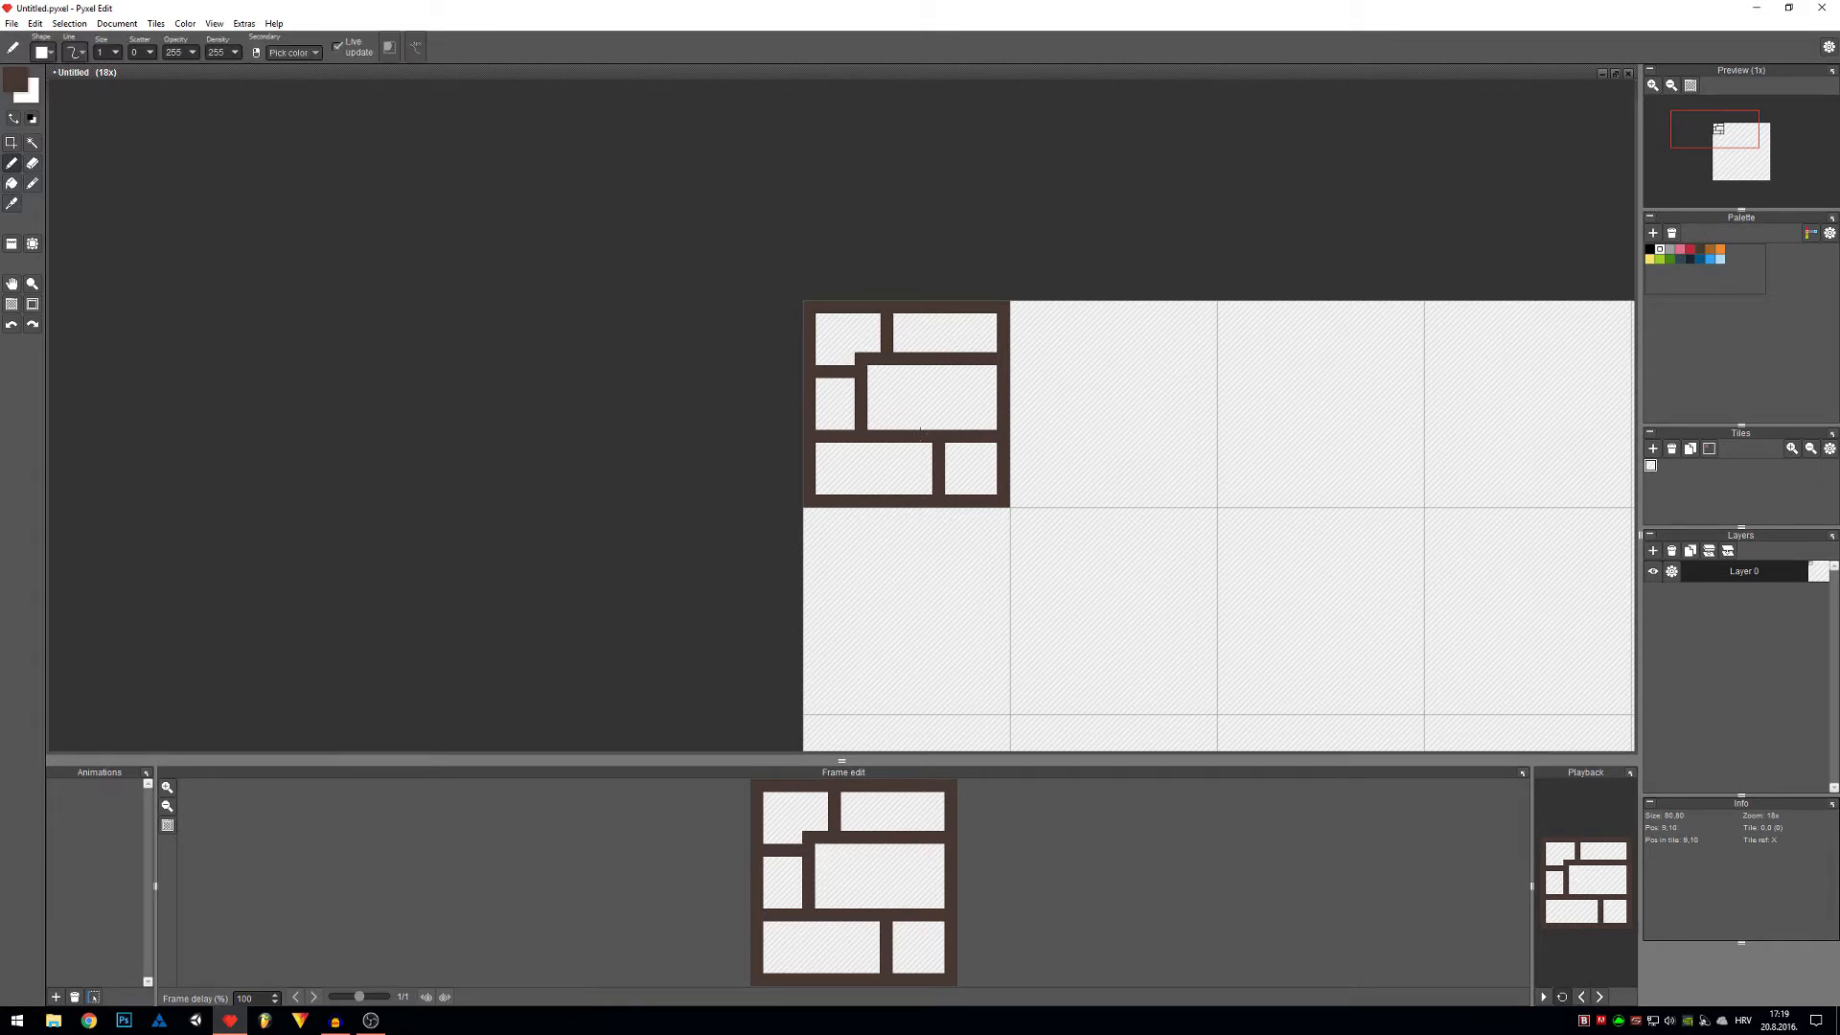
mouse_move(923, 434)
left_mouse_down()
mouse_move(926, 374)
mouse_move(926, 414)
mouse_move(912, 378)
left_mouse_up()
key("e")
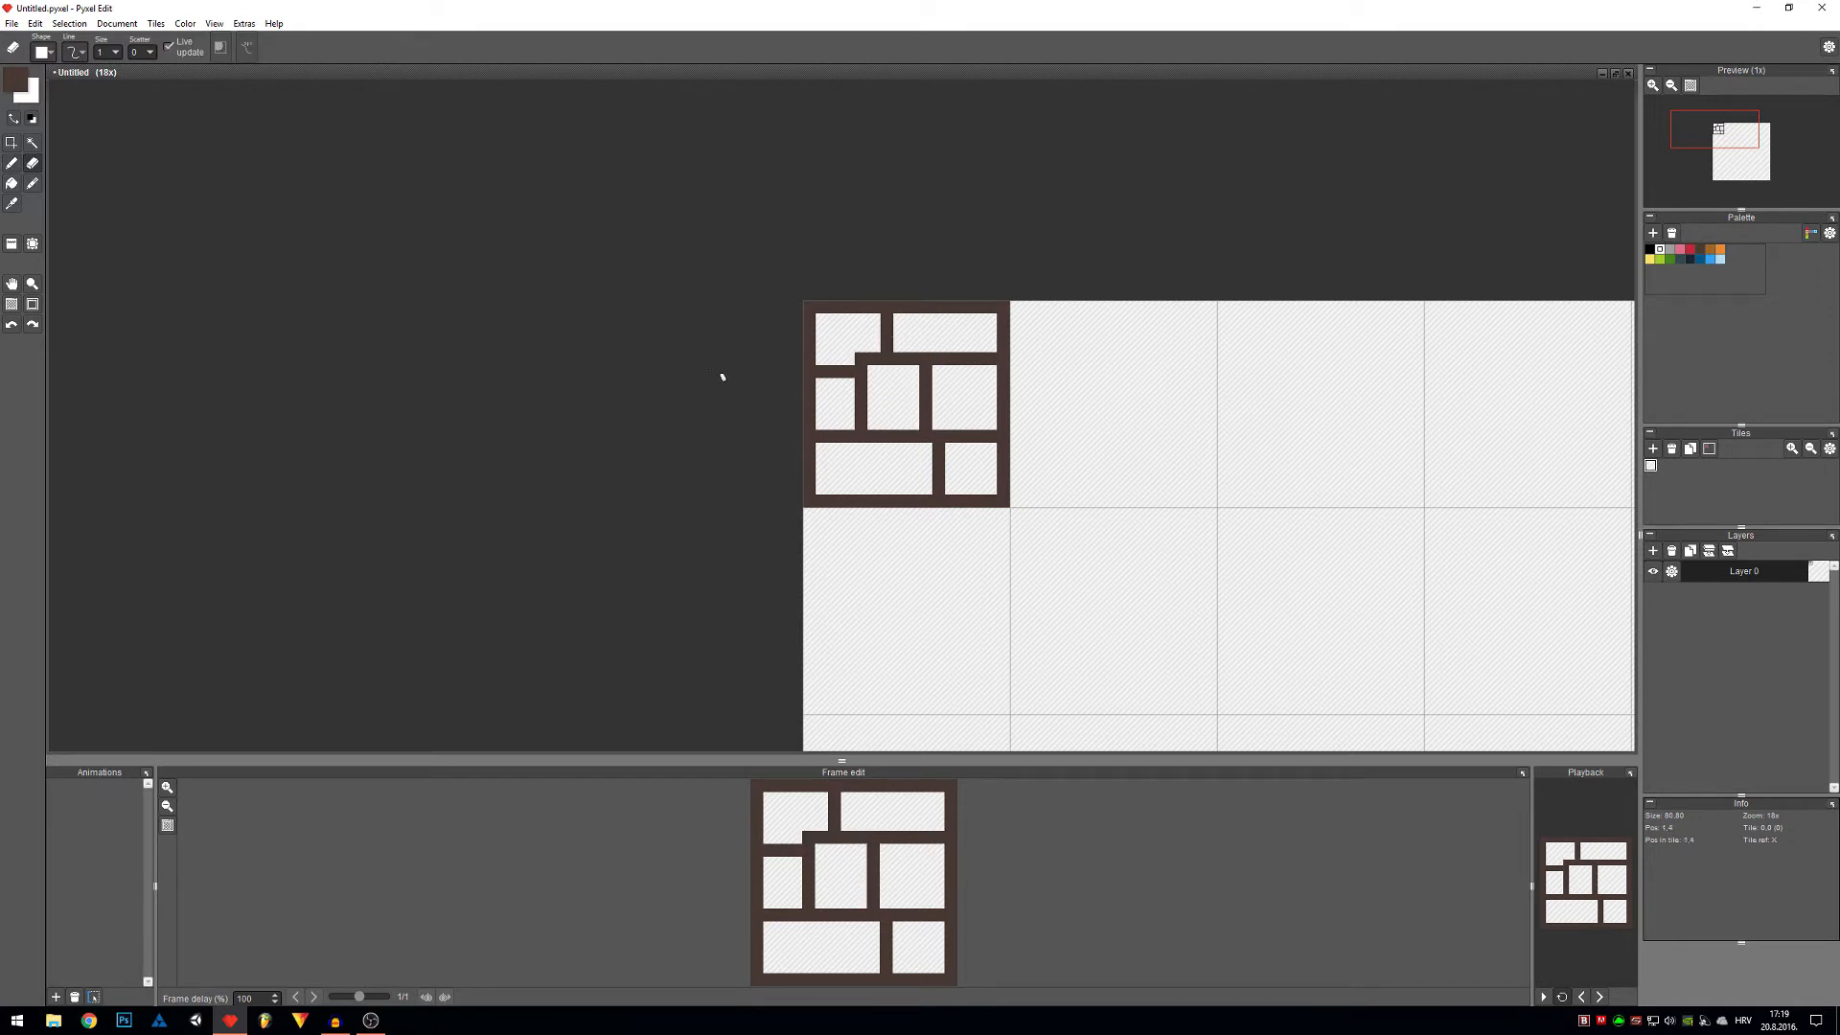
Set the foreground colour to the lighter brown shade #634a3c from the shading range.
left_click(17, 86)
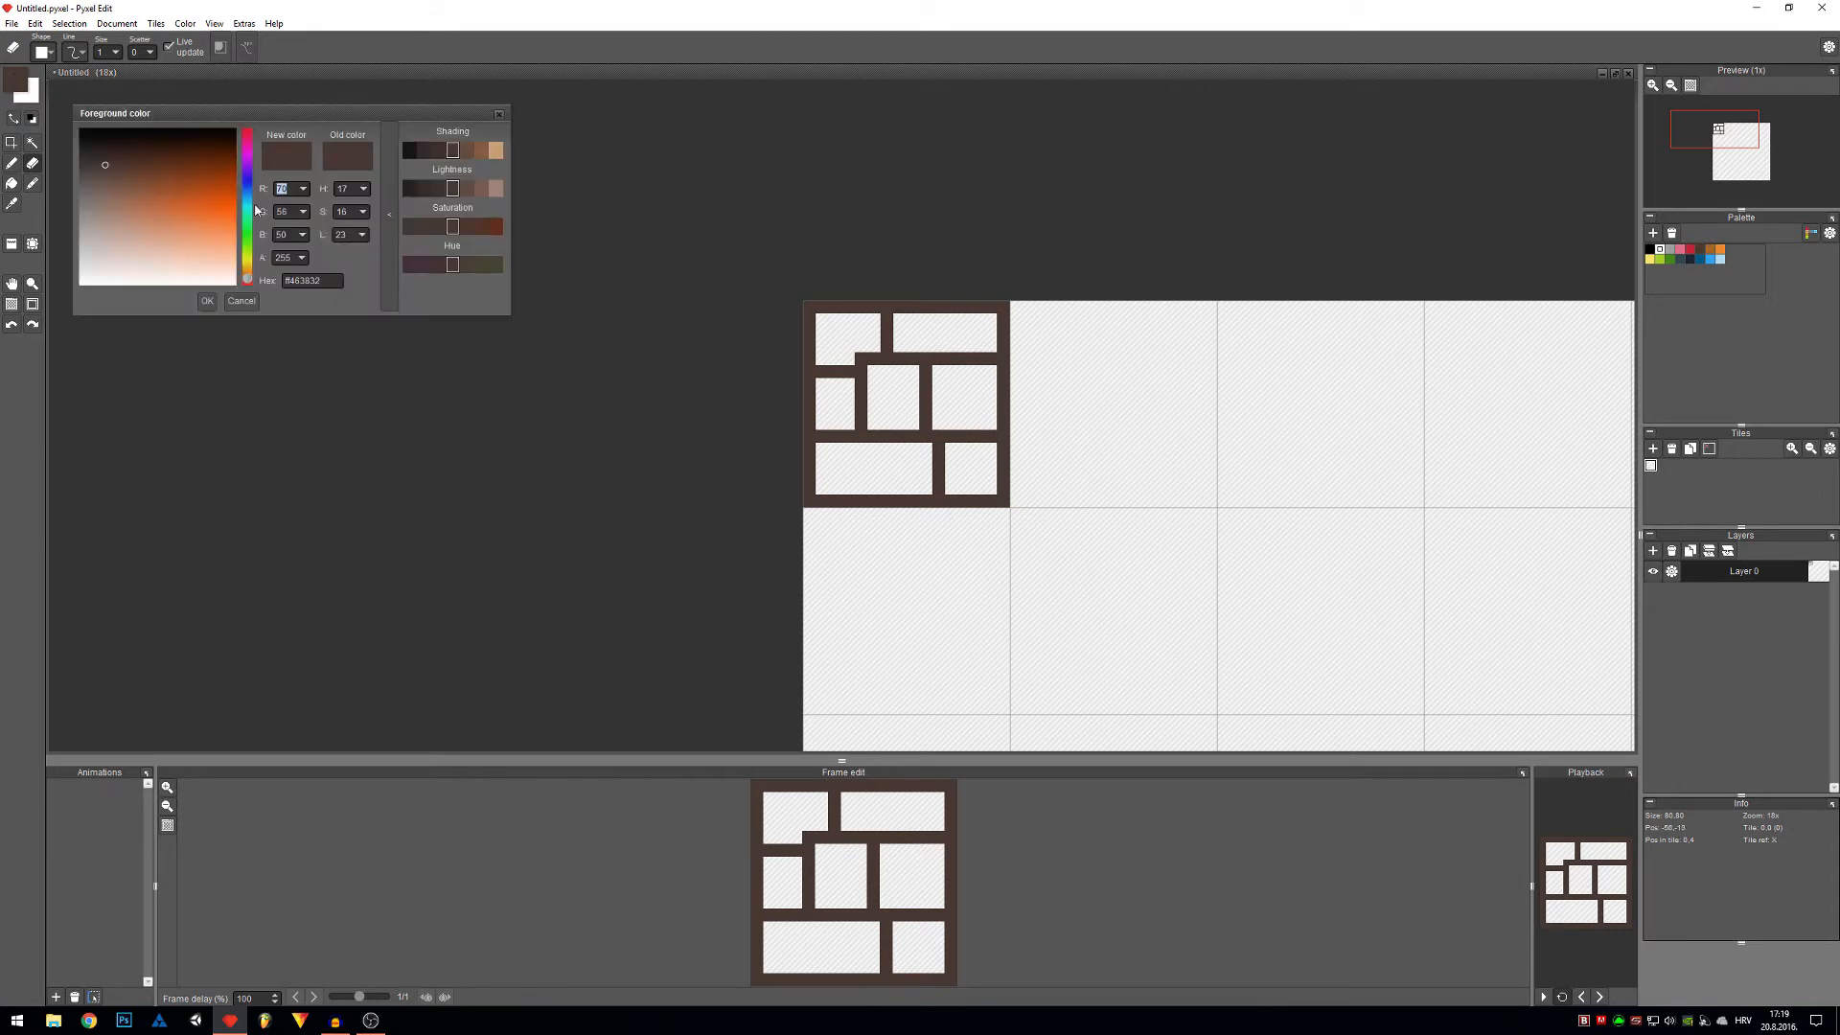
left_click(475, 151)
left_click(240, 300)
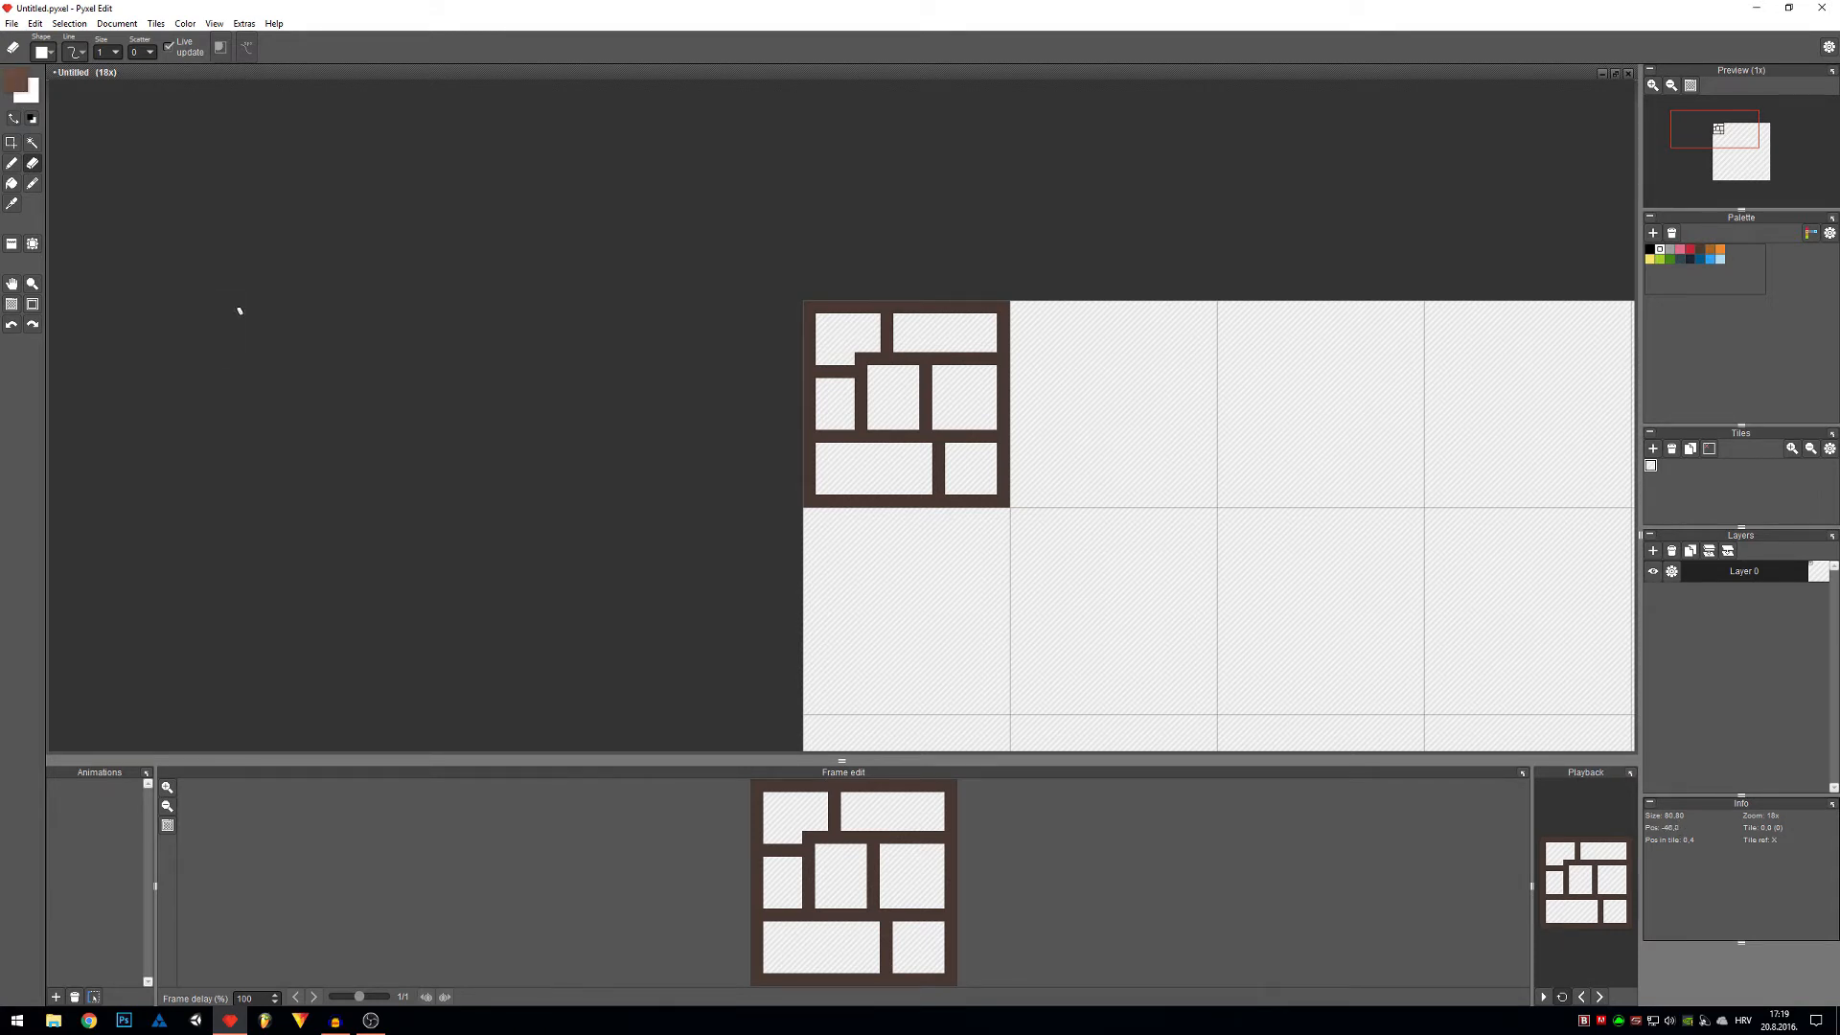
Fill all seven empty bricks of the tile with the lighter brown.
key("f")
left_click(839, 344)
left_click(944, 335)
left_click(893, 397)
left_click(964, 398)
left_click(970, 467)
left_click(867, 466)
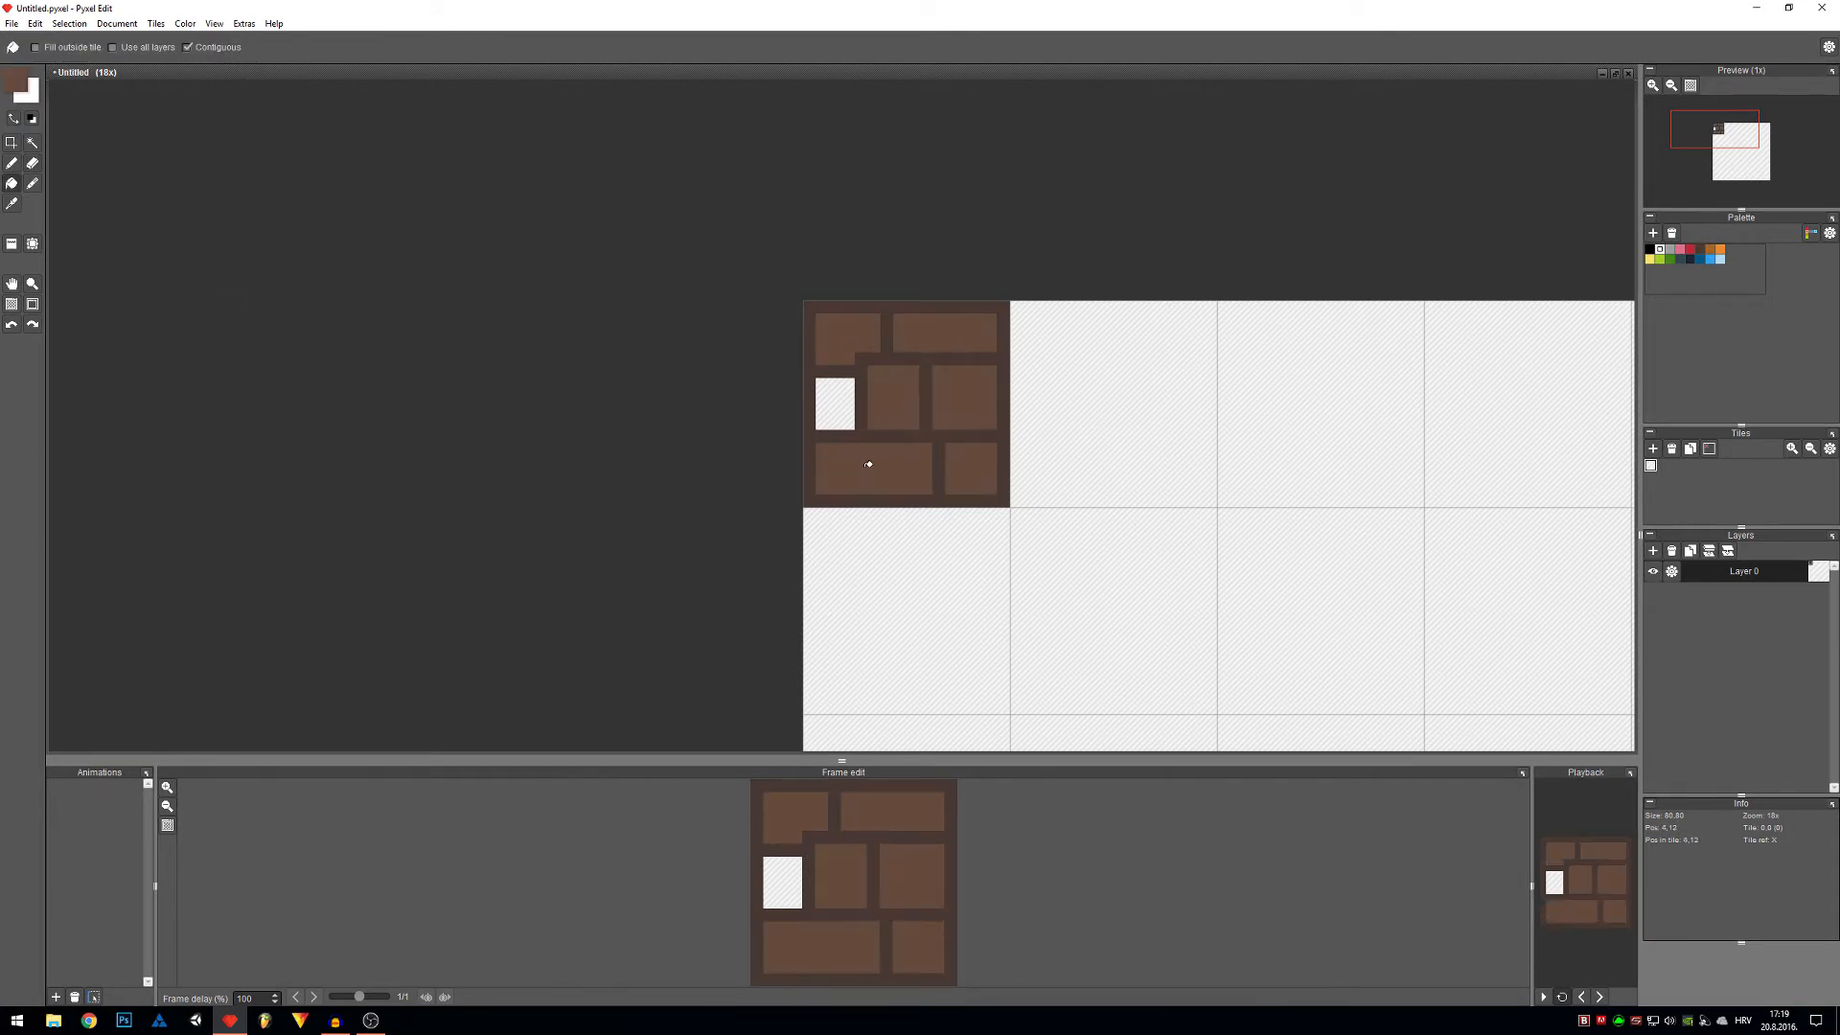
left_click(835, 402)
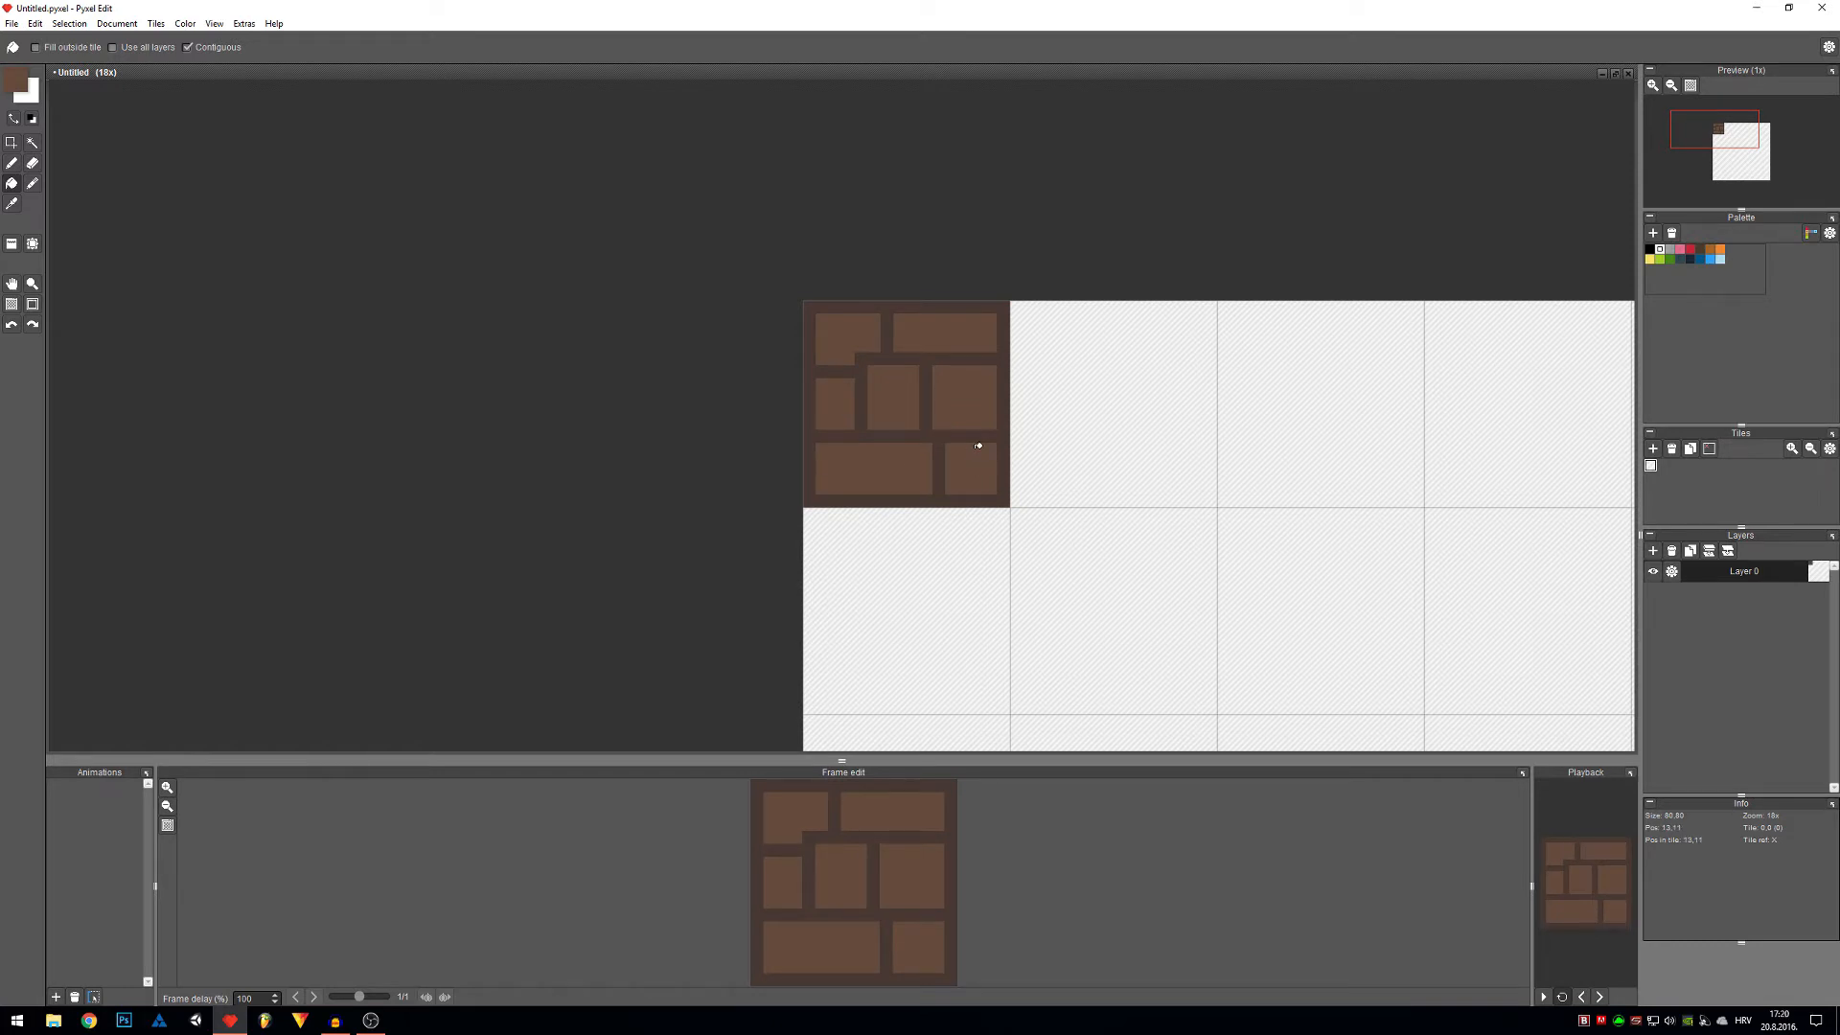
Examine the filled brick tile both close up and from a distance to judge its pattern.
scroll(942, 389, "up", 2)
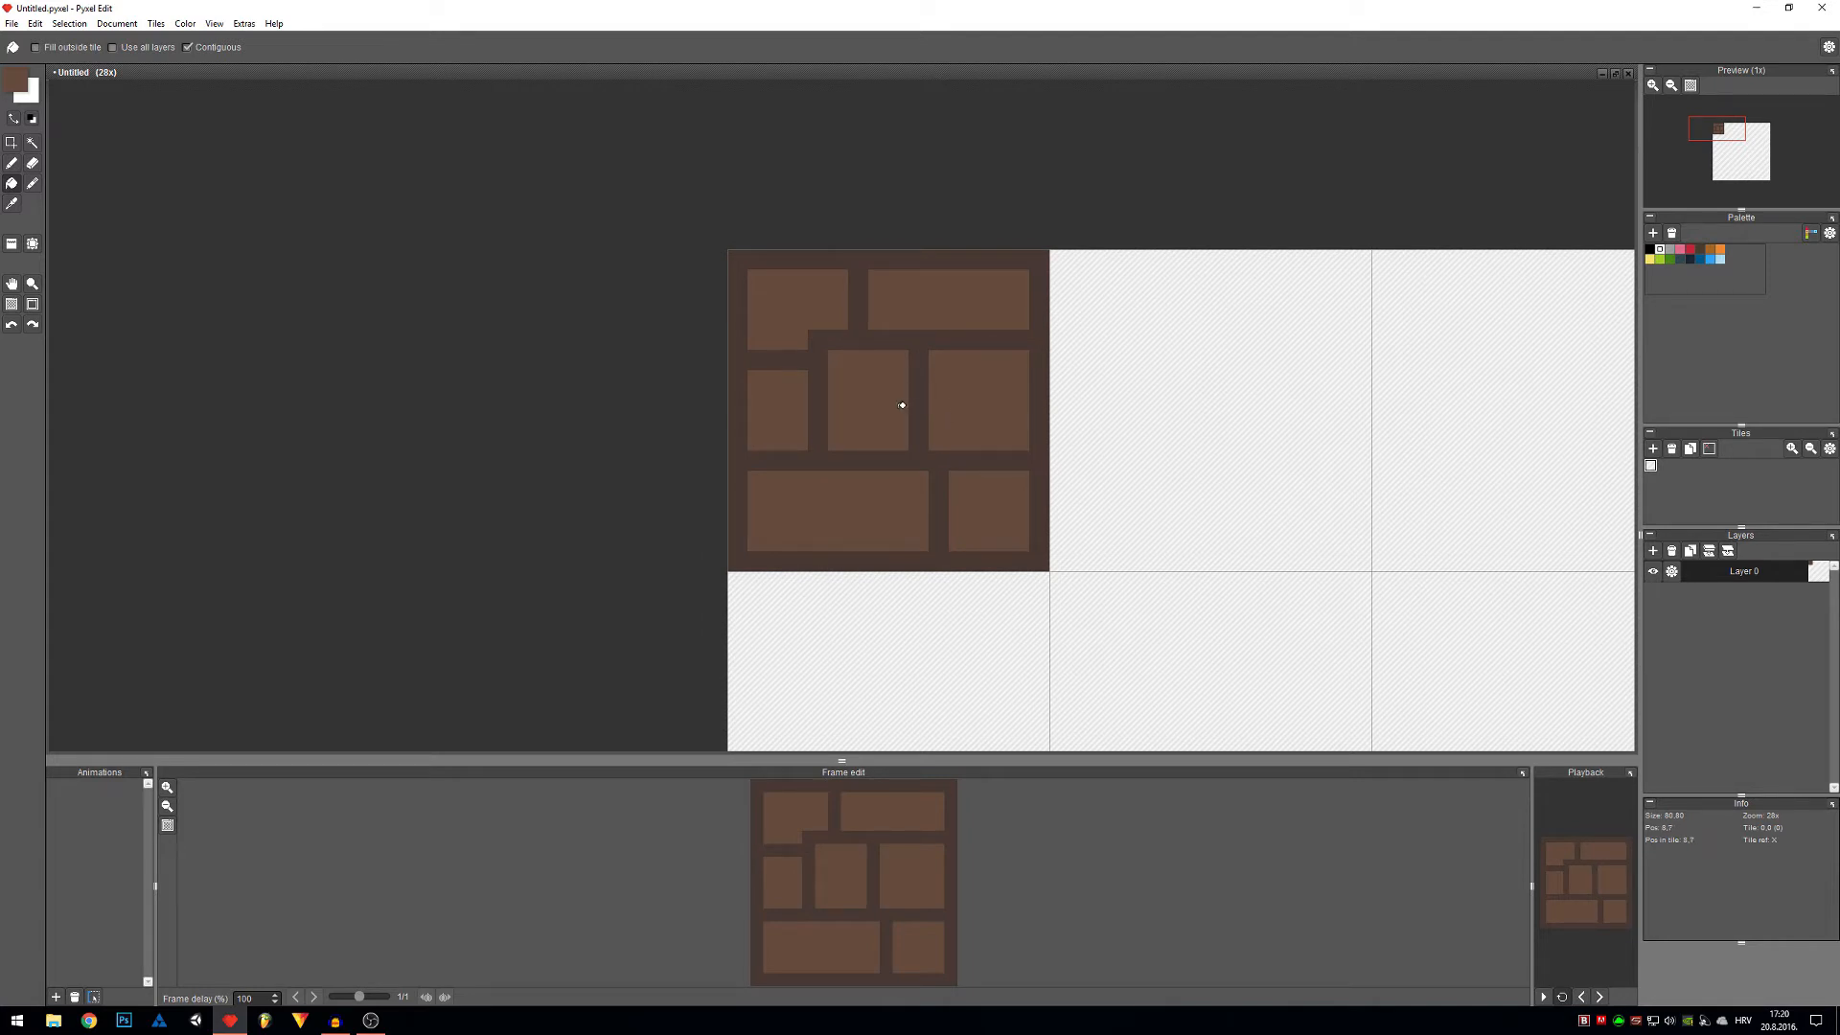
scroll(922, 425, "down", 2)
scroll(924, 424, "down", 4)
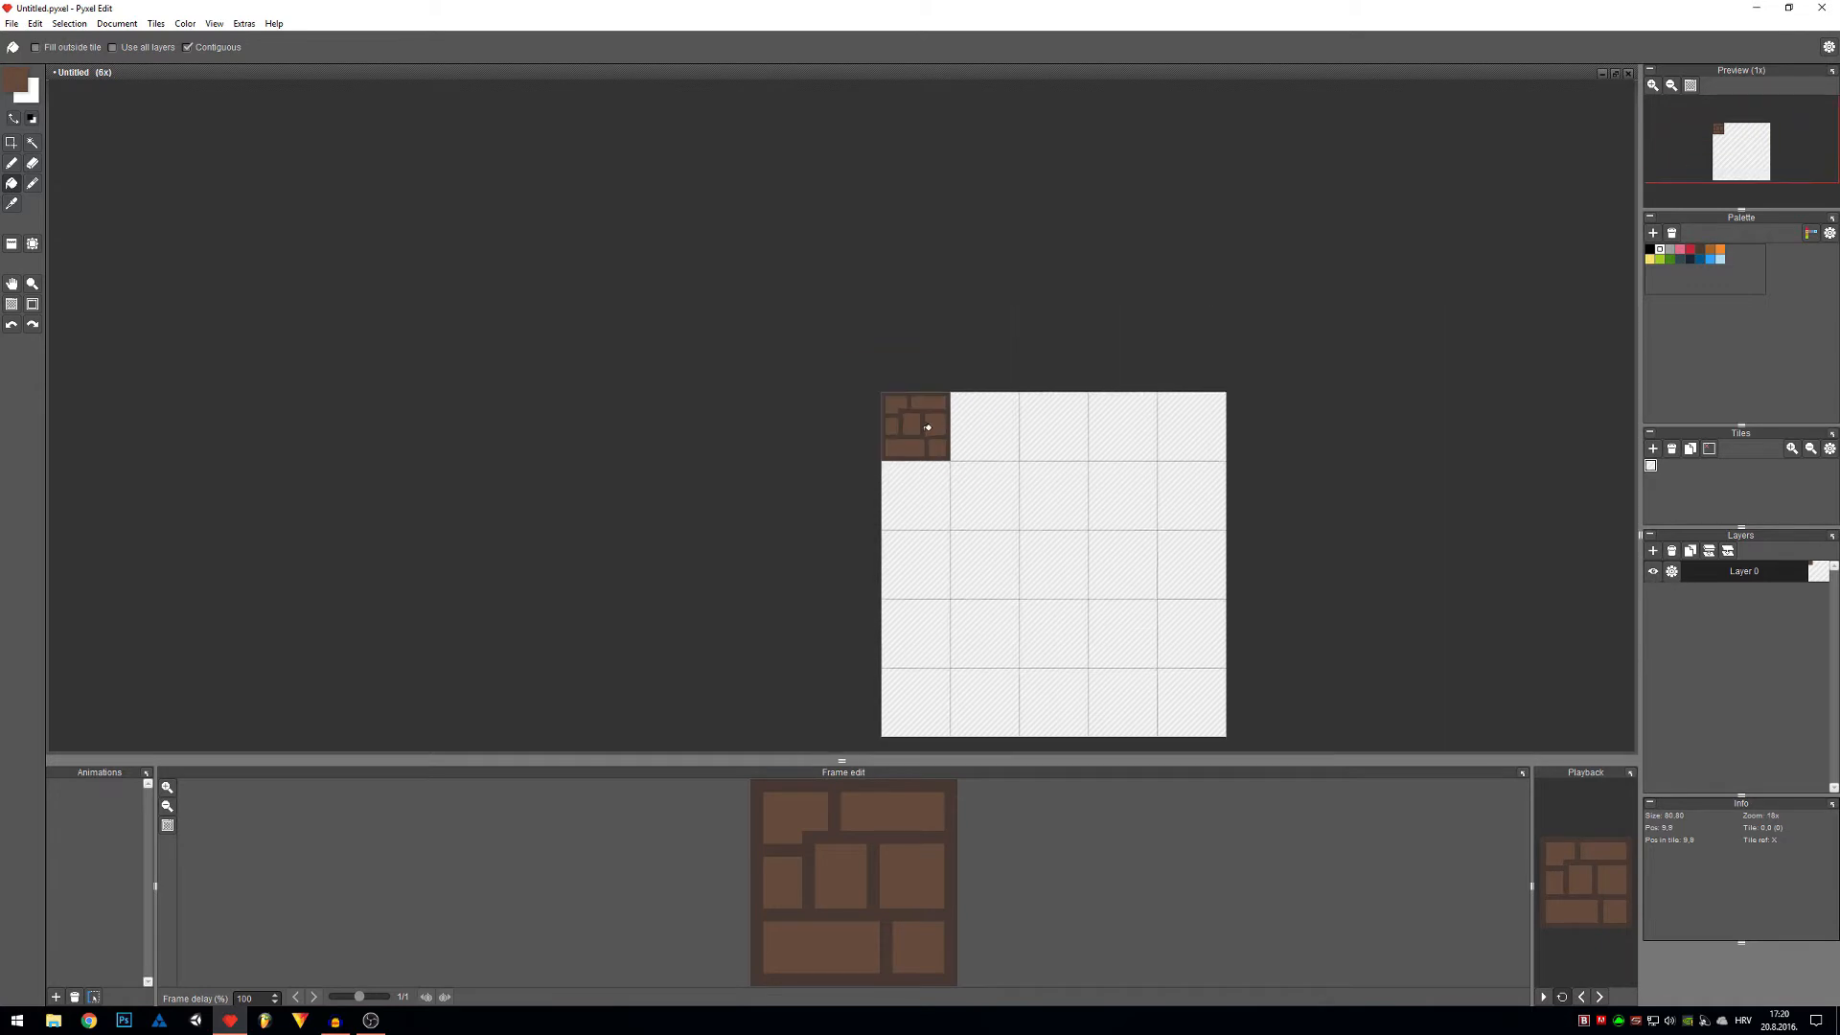
scroll(944, 474, "up", 2)
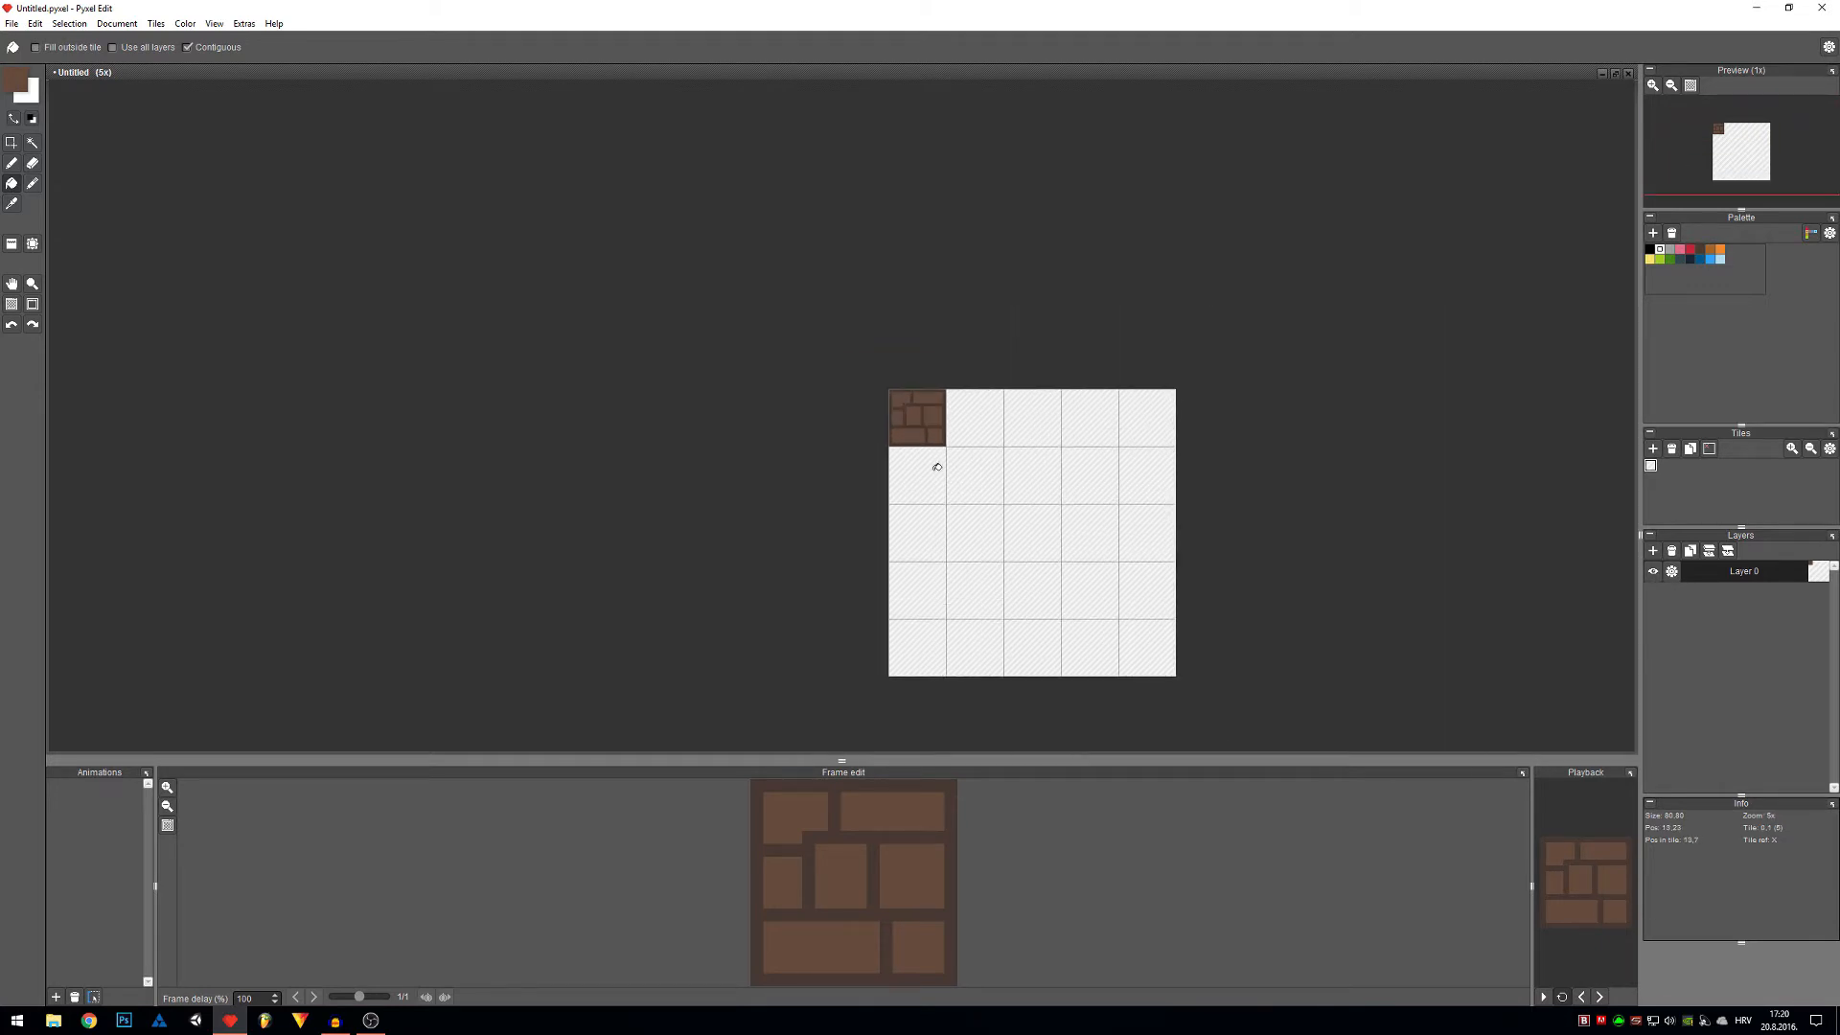
scroll(939, 422, "up", 2)
scroll(937, 409, "up", 2)
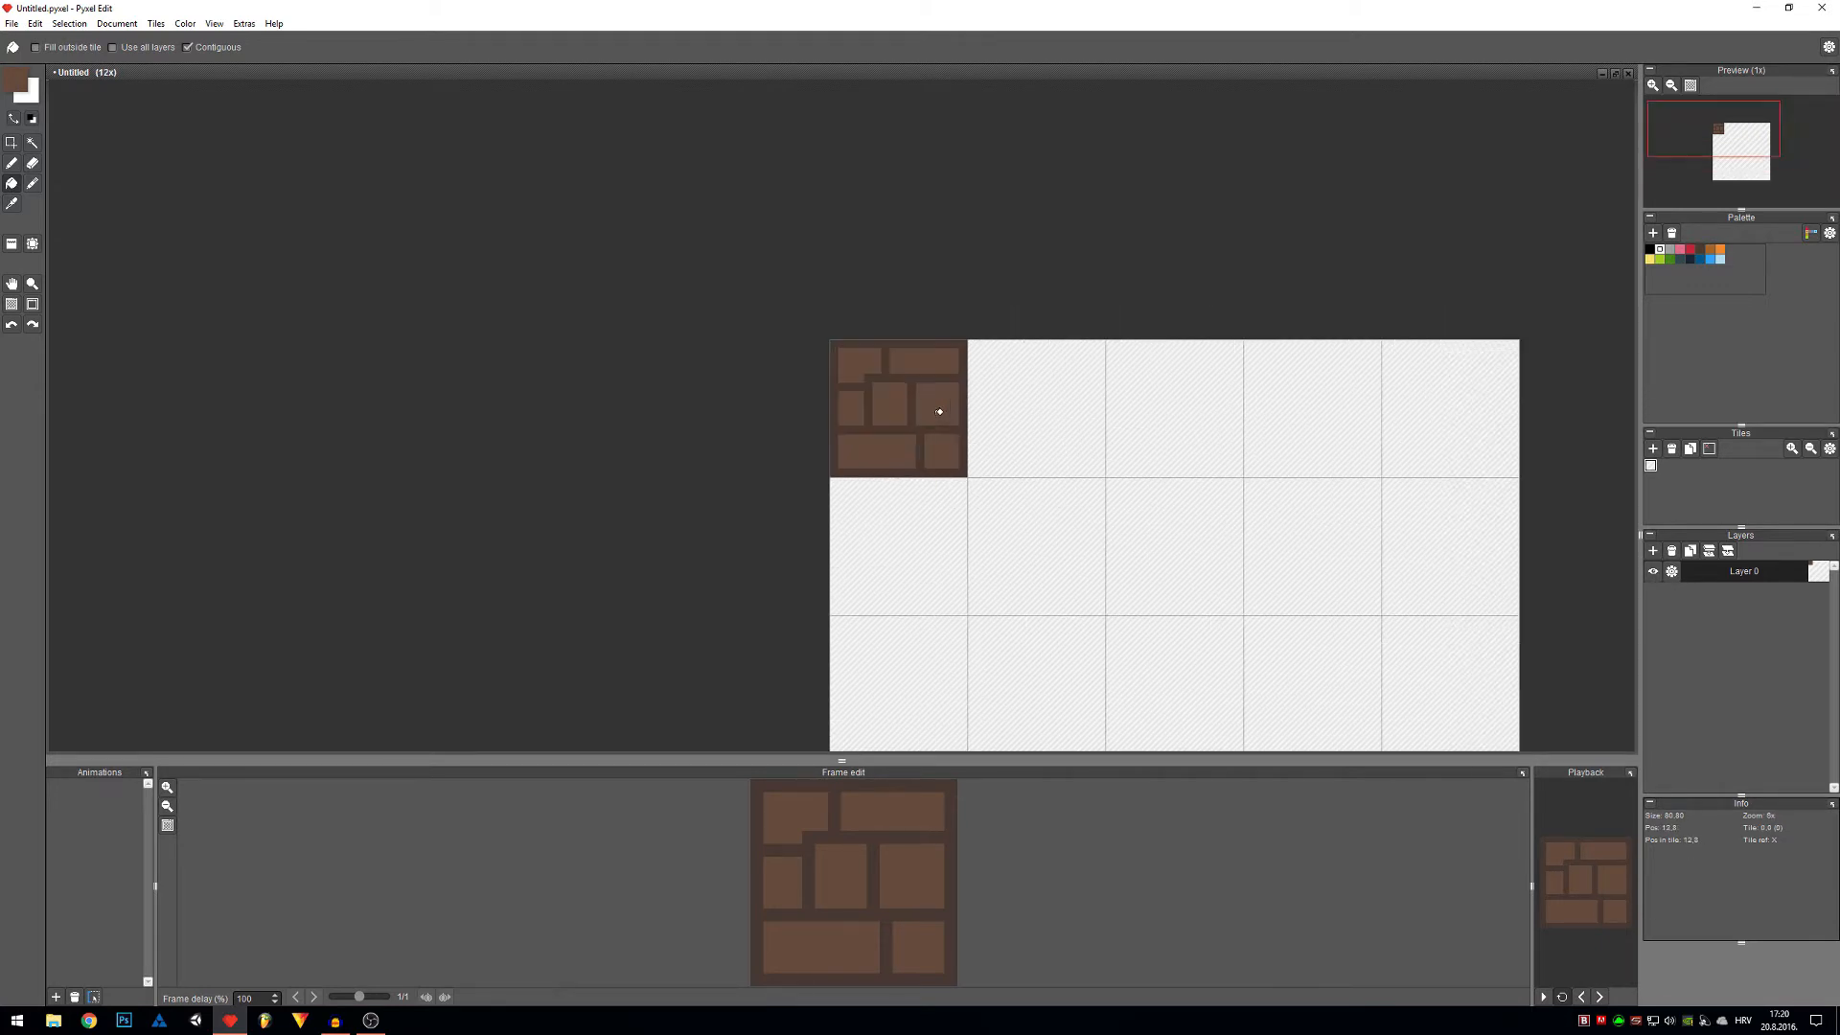
scroll(933, 415, "down", 3)
scroll(929, 438, "down", 1)
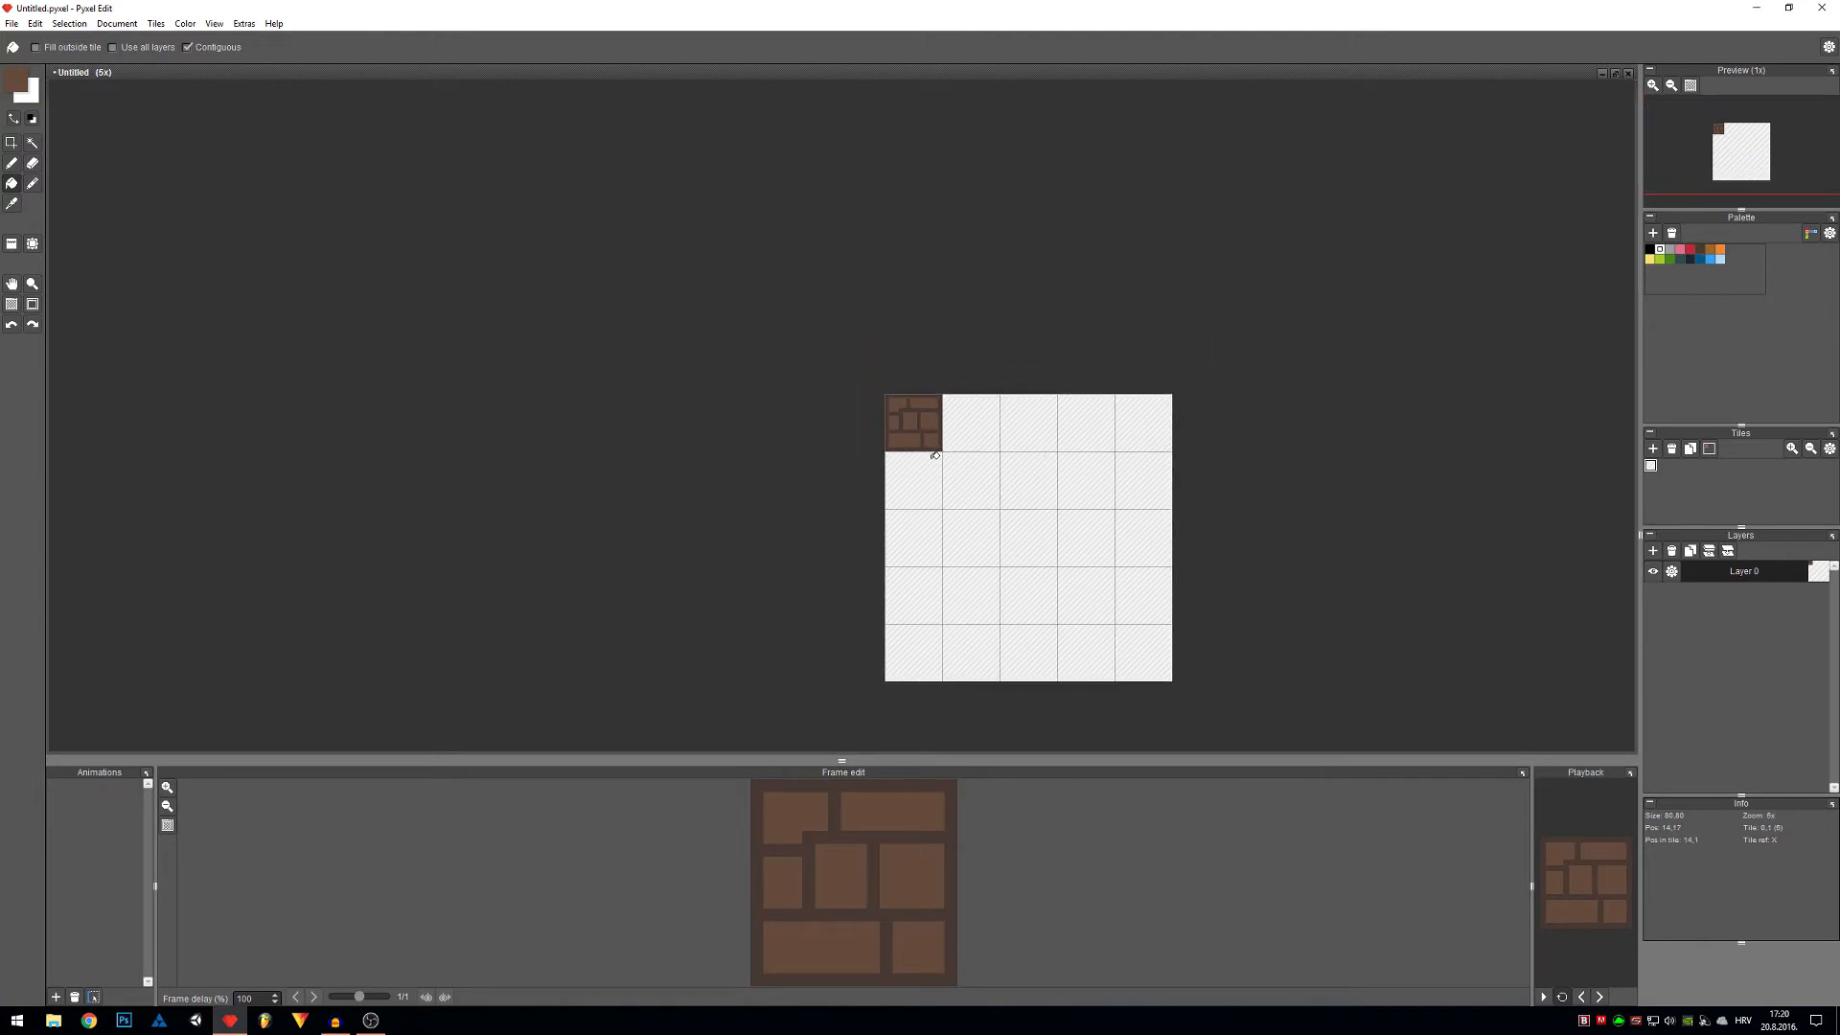
scroll(928, 442, "up", 2)
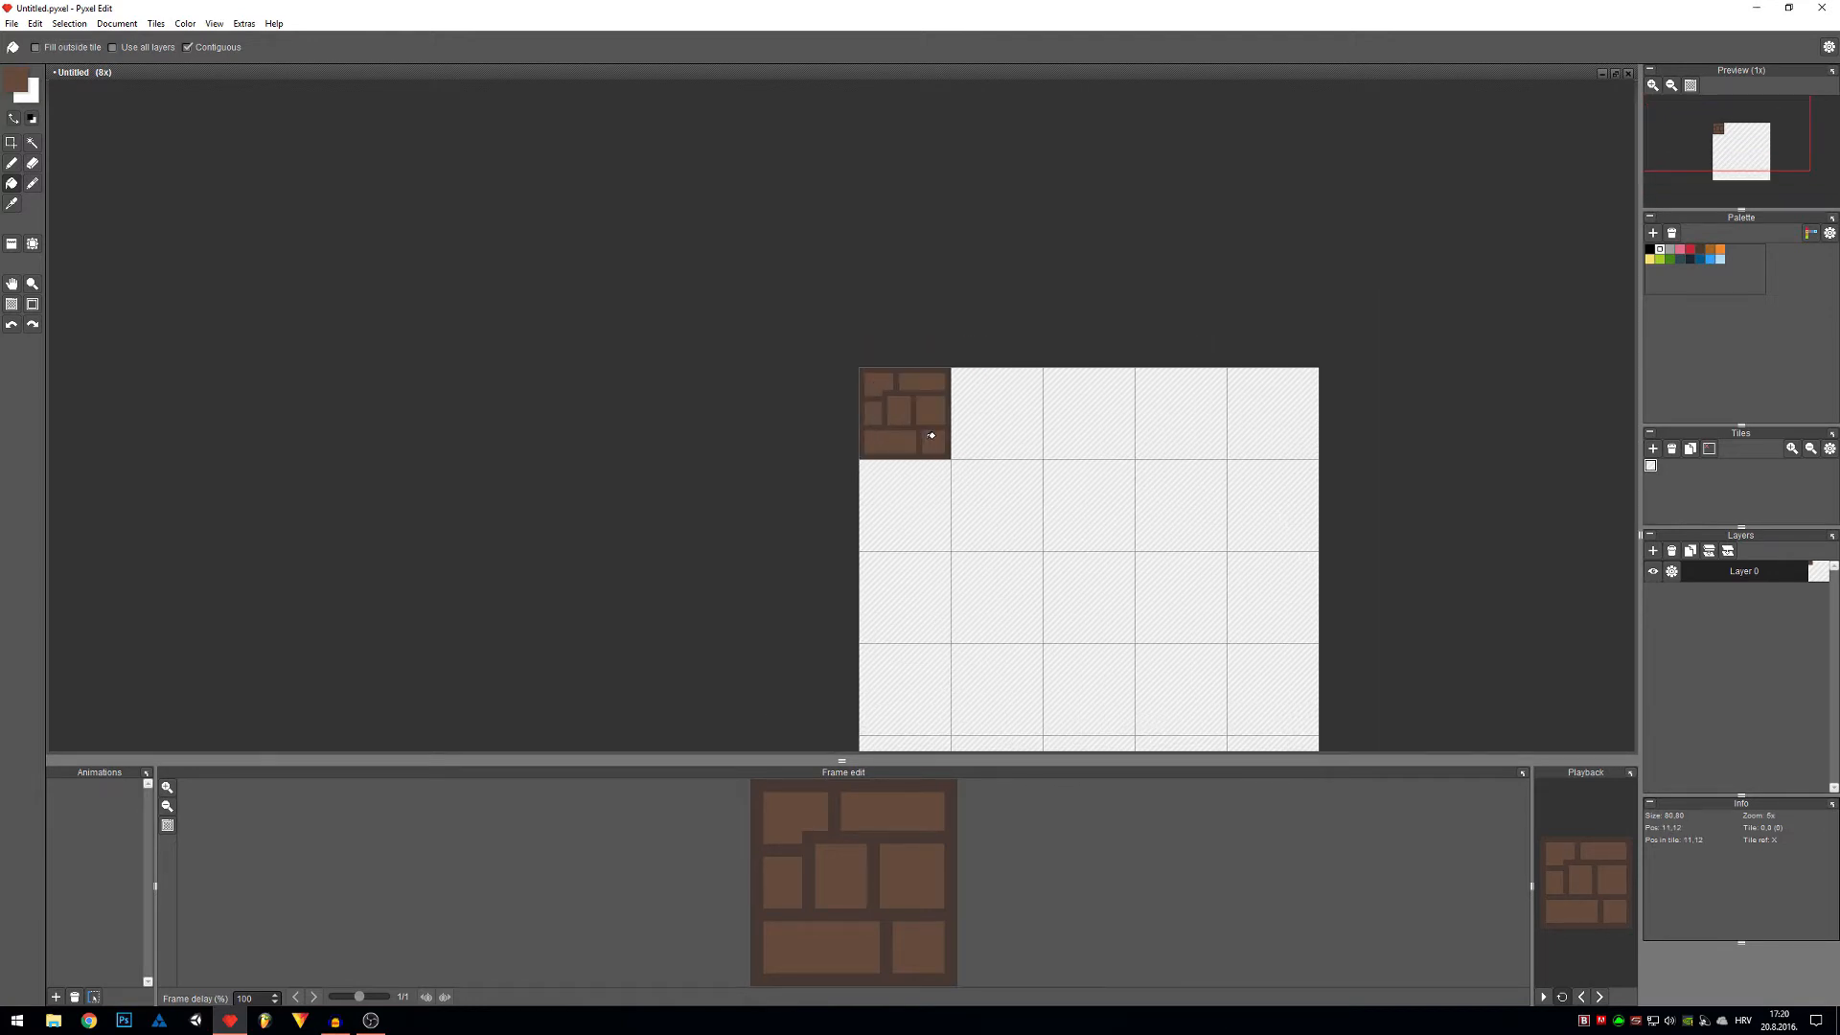
key("space")
left_click_drag(920, 431, 902, 520)
scroll(902, 521, "up", 4)
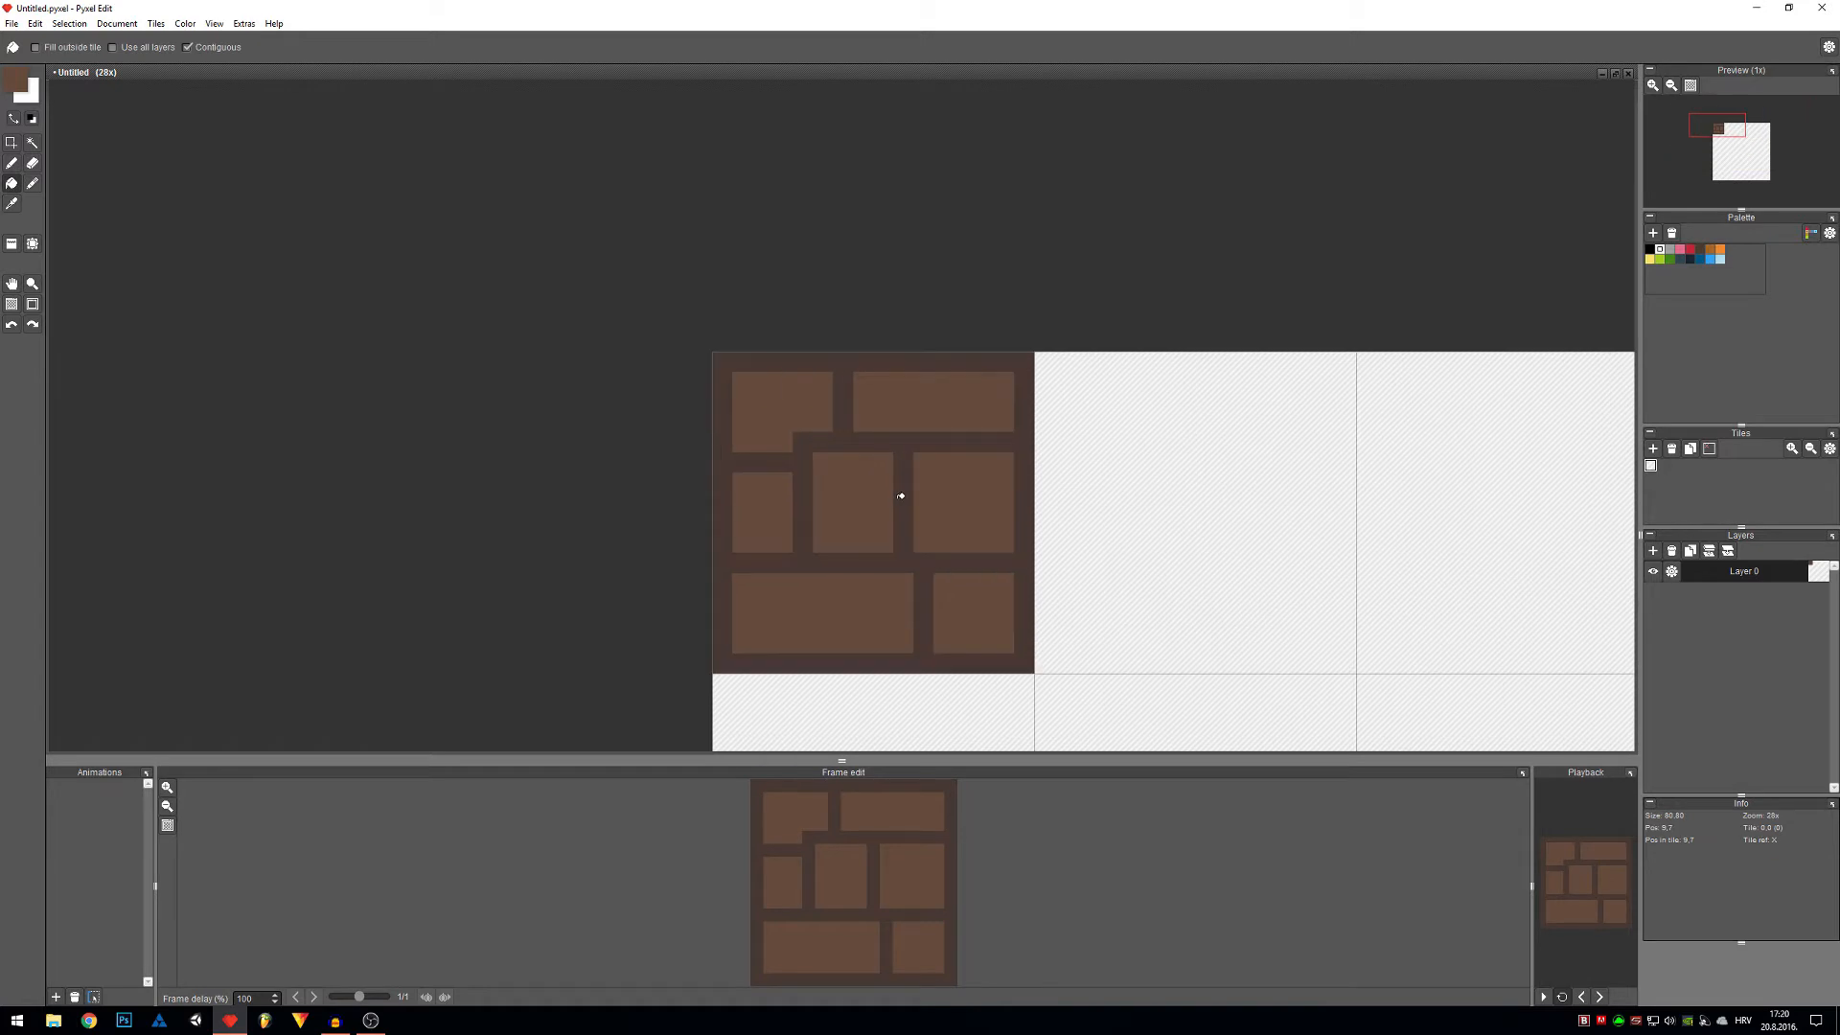
scroll(830, 451, "down", 3)
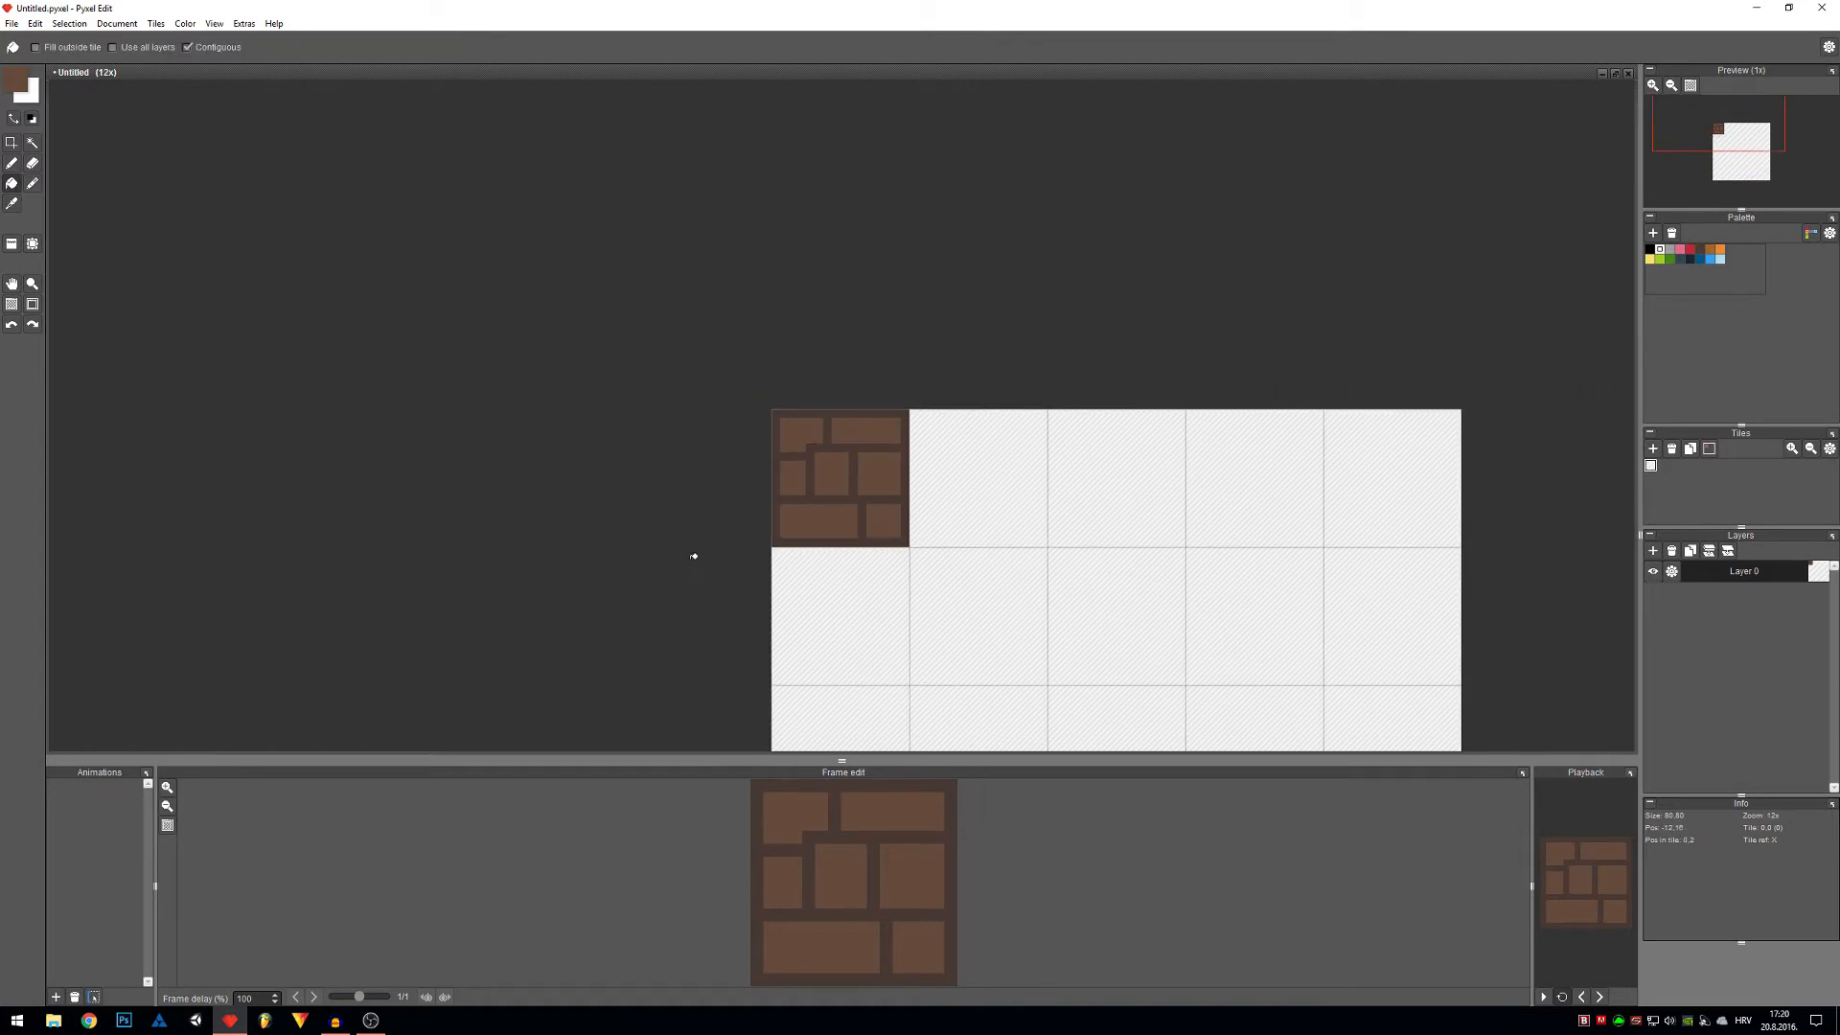
scroll(819, 498, "up", 3)
Set the foreground colour to the highlight brown #805b42 from the shading range.
left_click(16, 89)
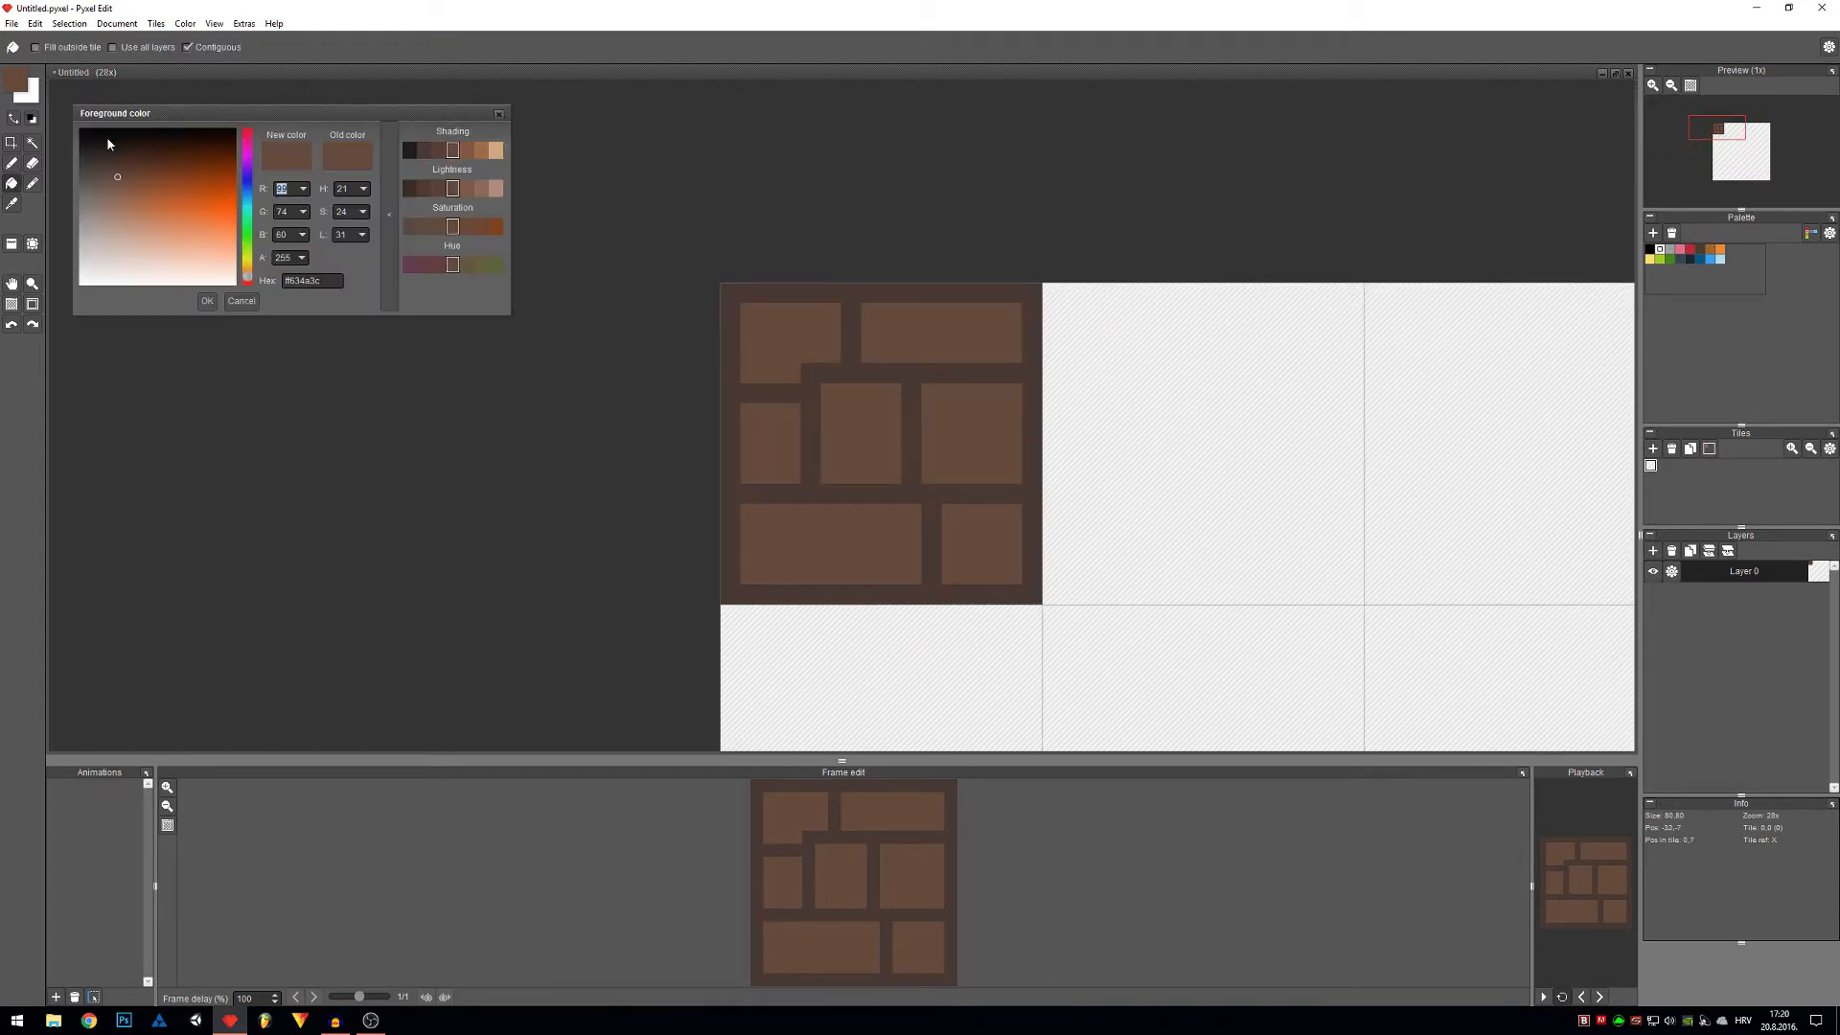
left_click(465, 151)
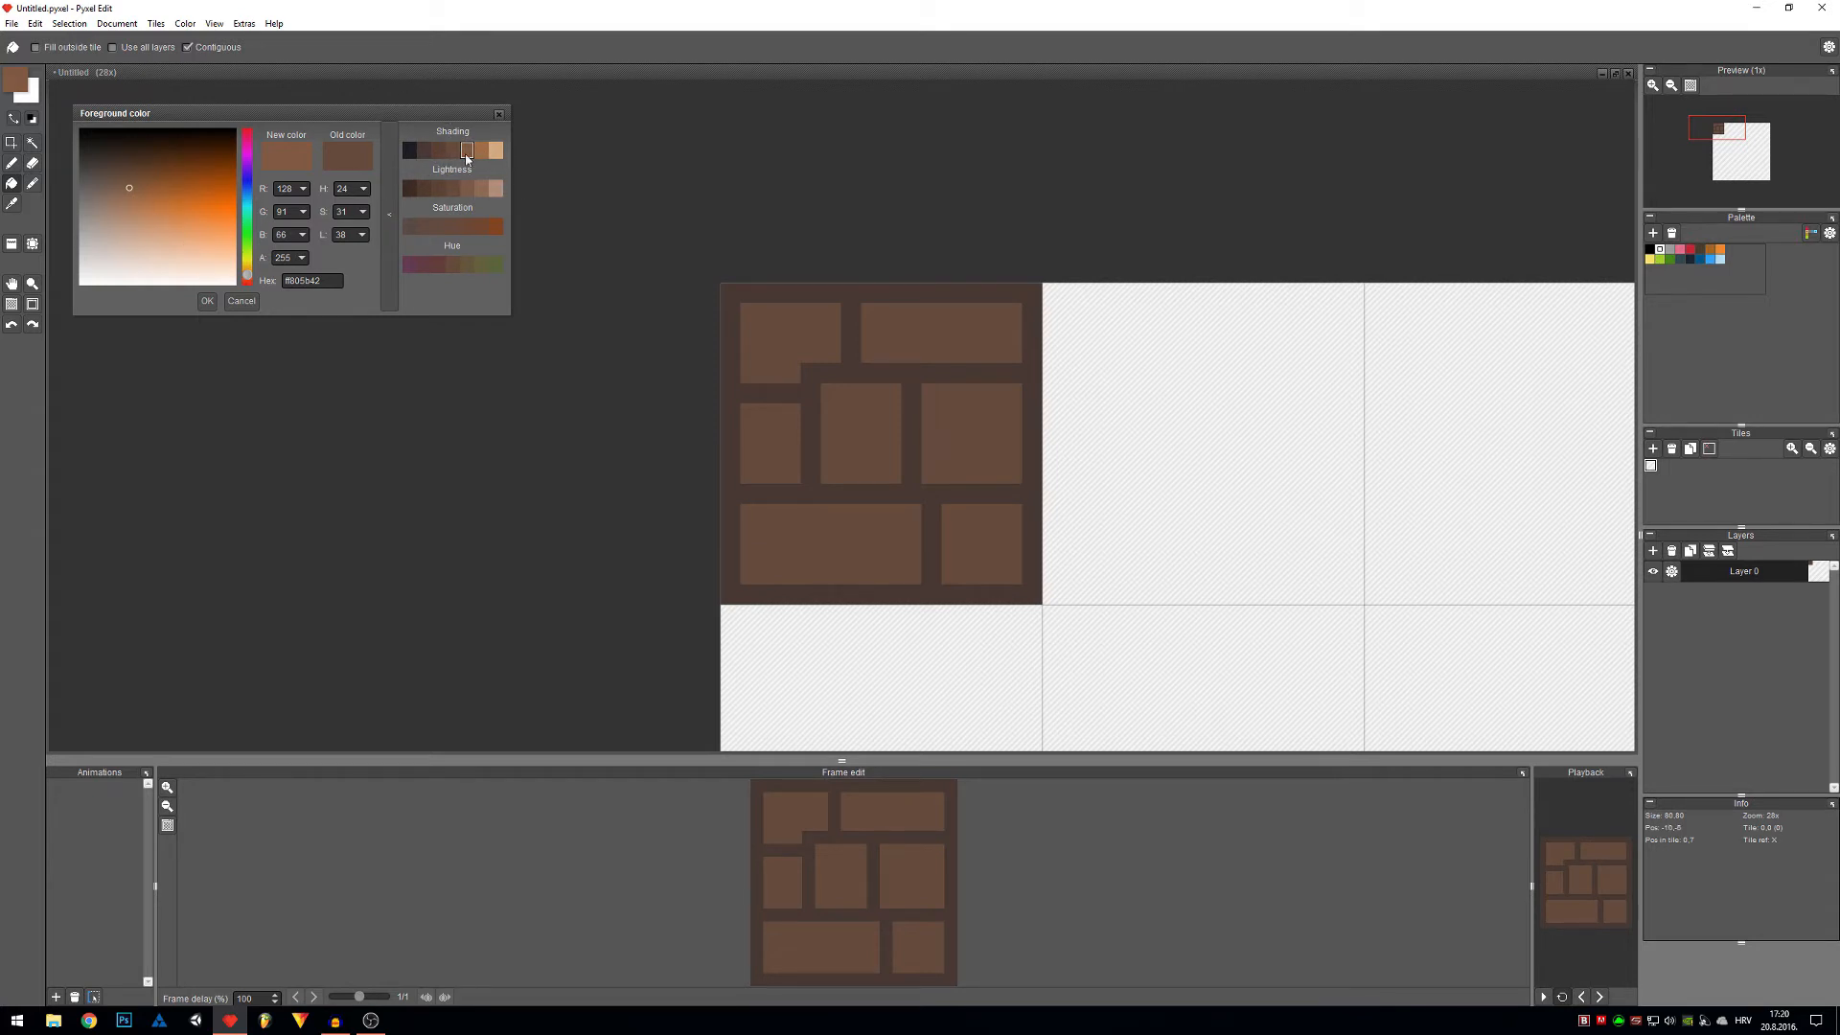
left_click(207, 300)
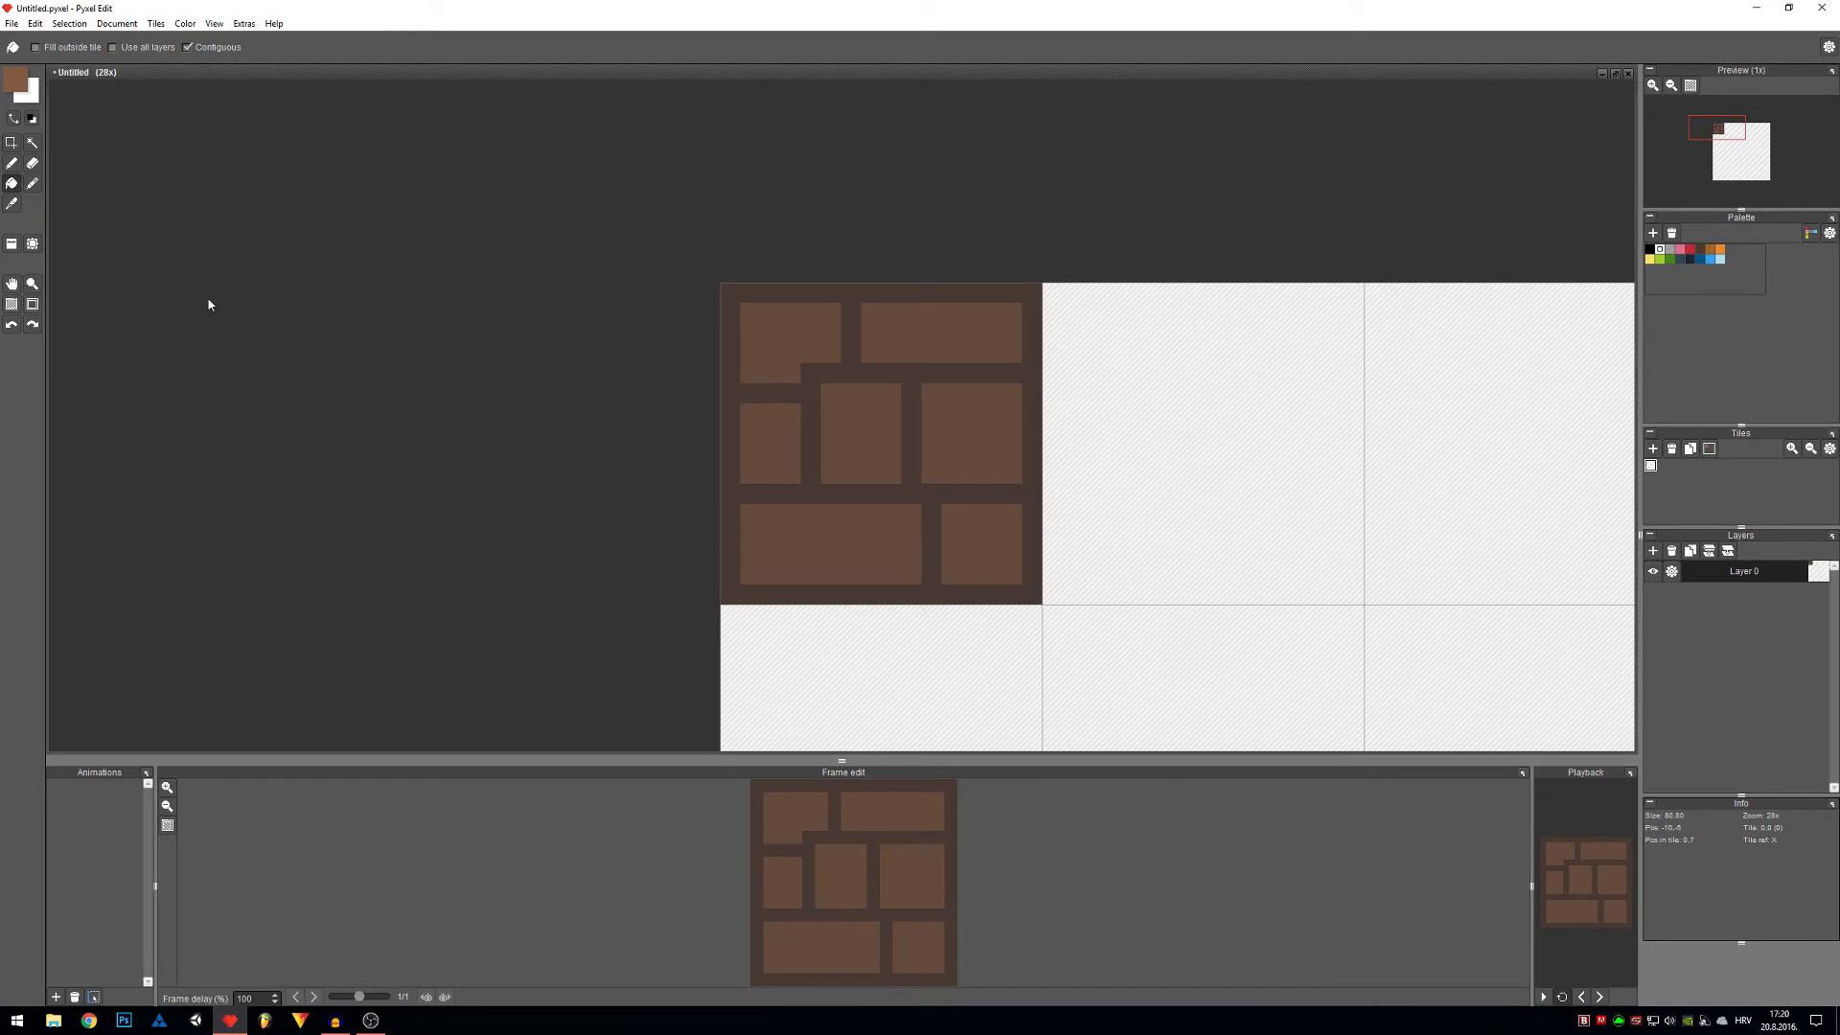
Paint a one-pixel highlight along the top and right edges of the upper-left brick with the pencil.
key("b")
left_click_drag(750, 313, 821, 319)
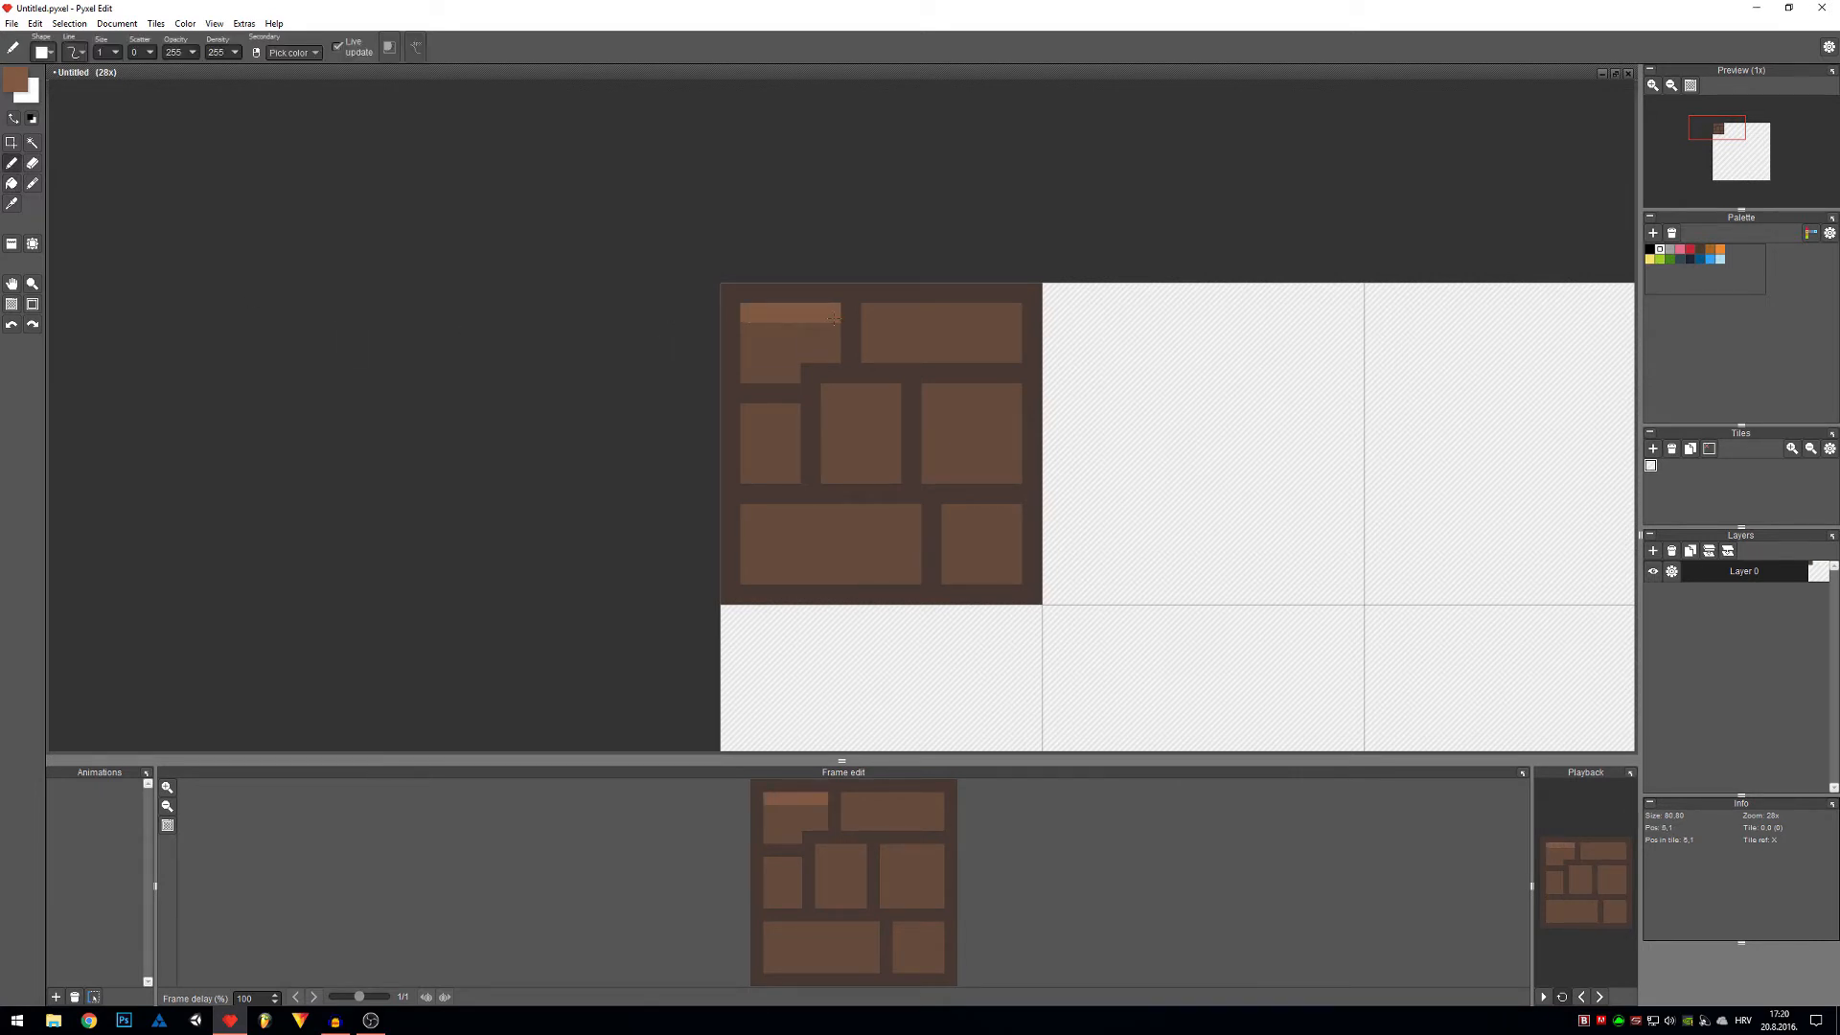
scroll(891, 353, "down", 4)
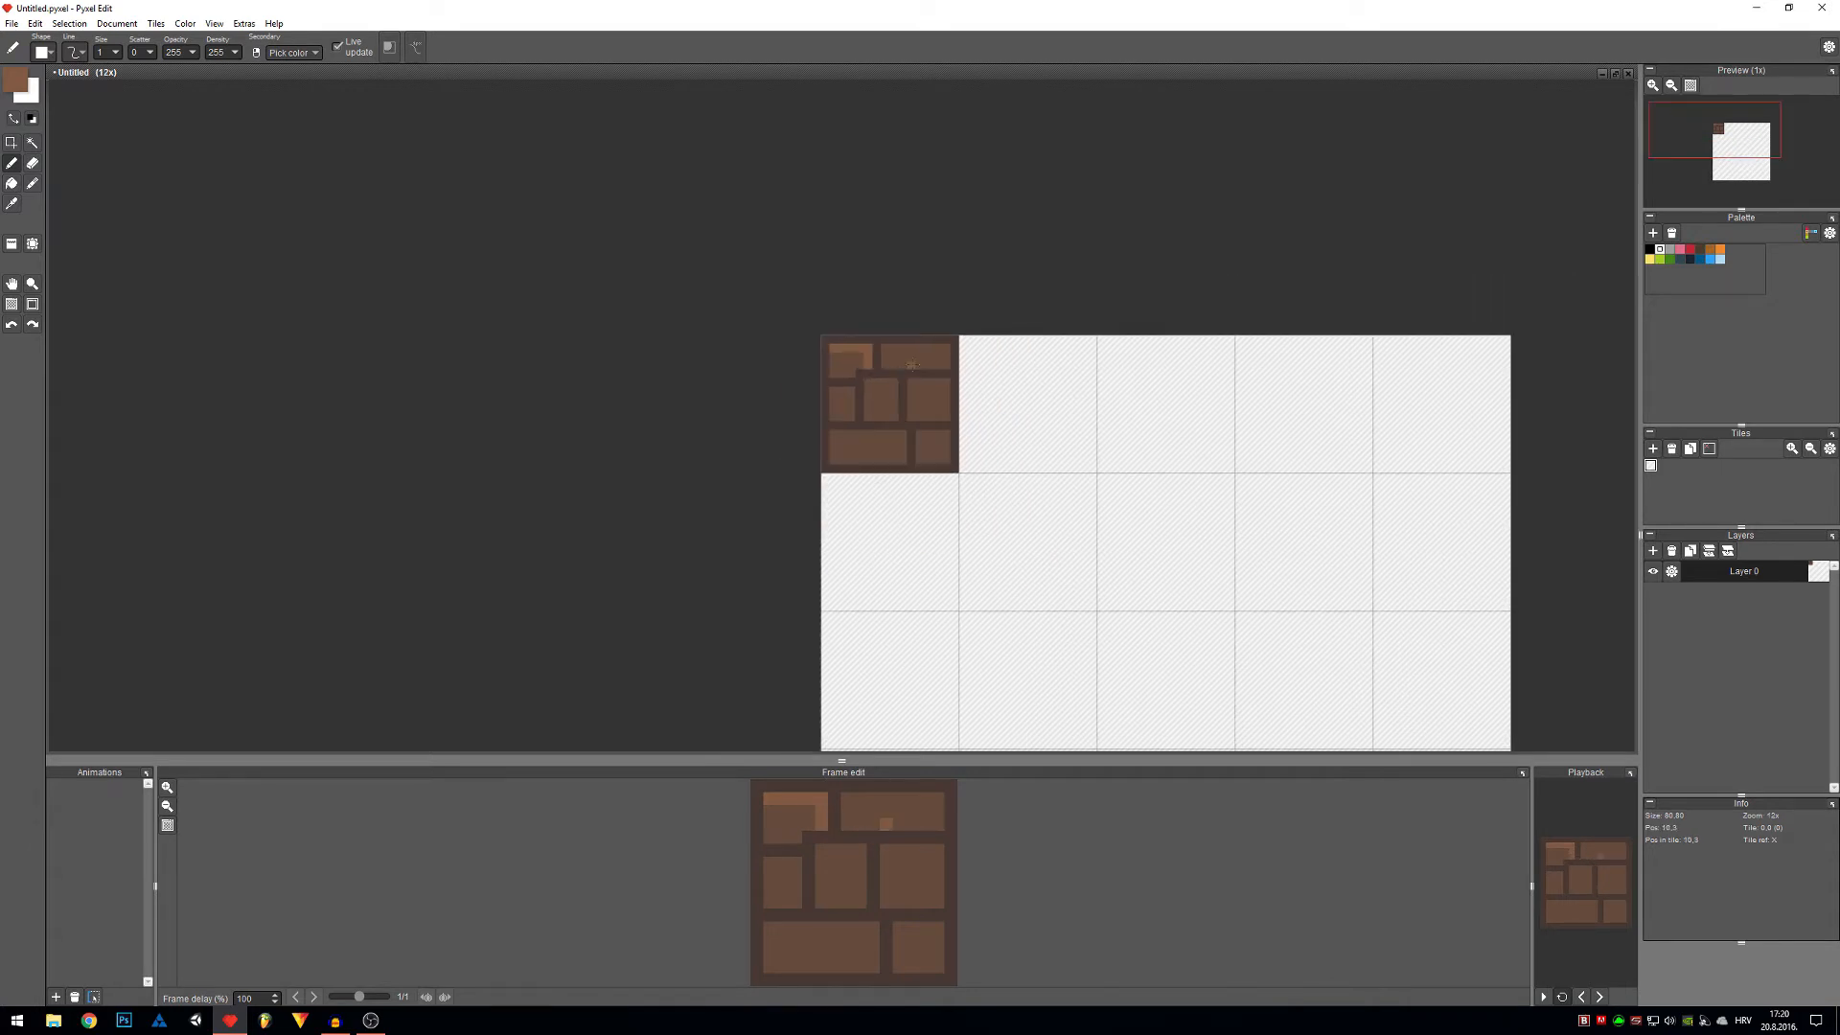
Paint one-pixel highlights along the top and right edges of the upper-right brick and the middle-row right brick.
left_click_drag(915, 349, 901, 431)
scroll(870, 456, "up", 1)
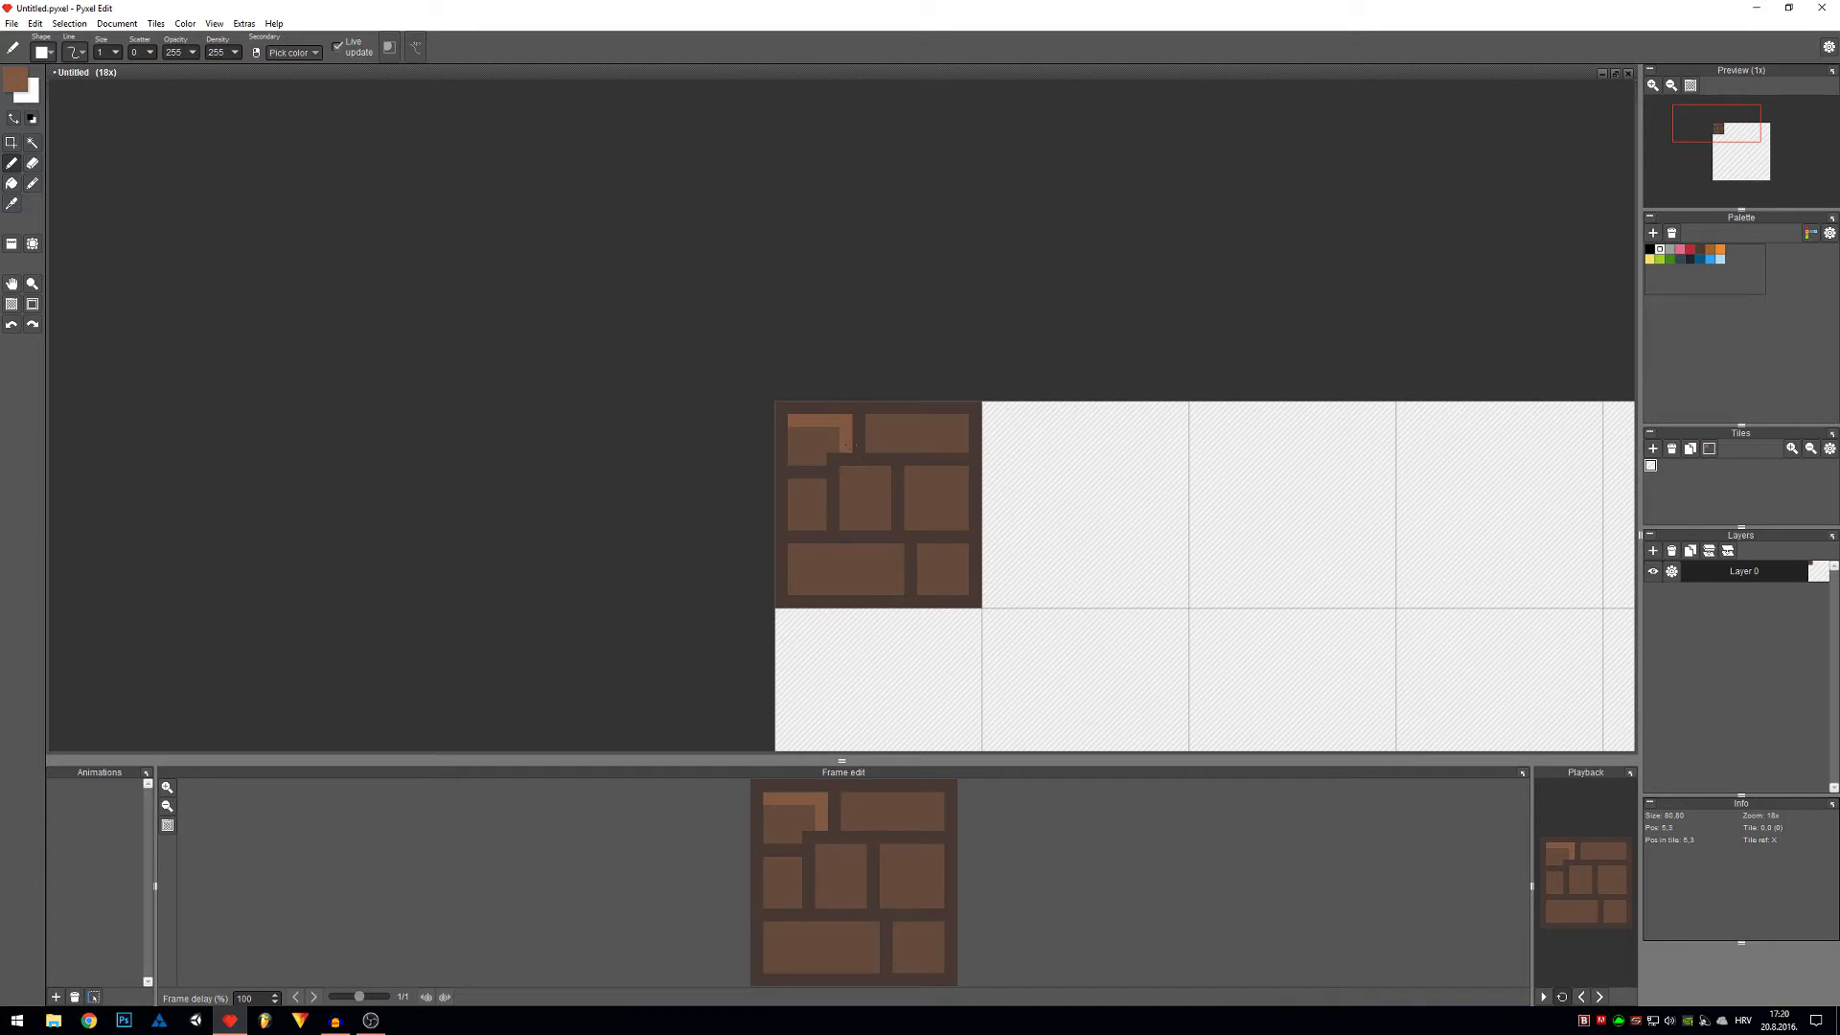
left_click(846, 445)
mouse_move(873, 421)
left_mouse_down()
mouse_move(959, 421)
mouse_move(910, 472)
mouse_move(961, 478)
mouse_move(962, 524)
mouse_move(937, 485)
left_mouse_up()
right_click(941, 503)
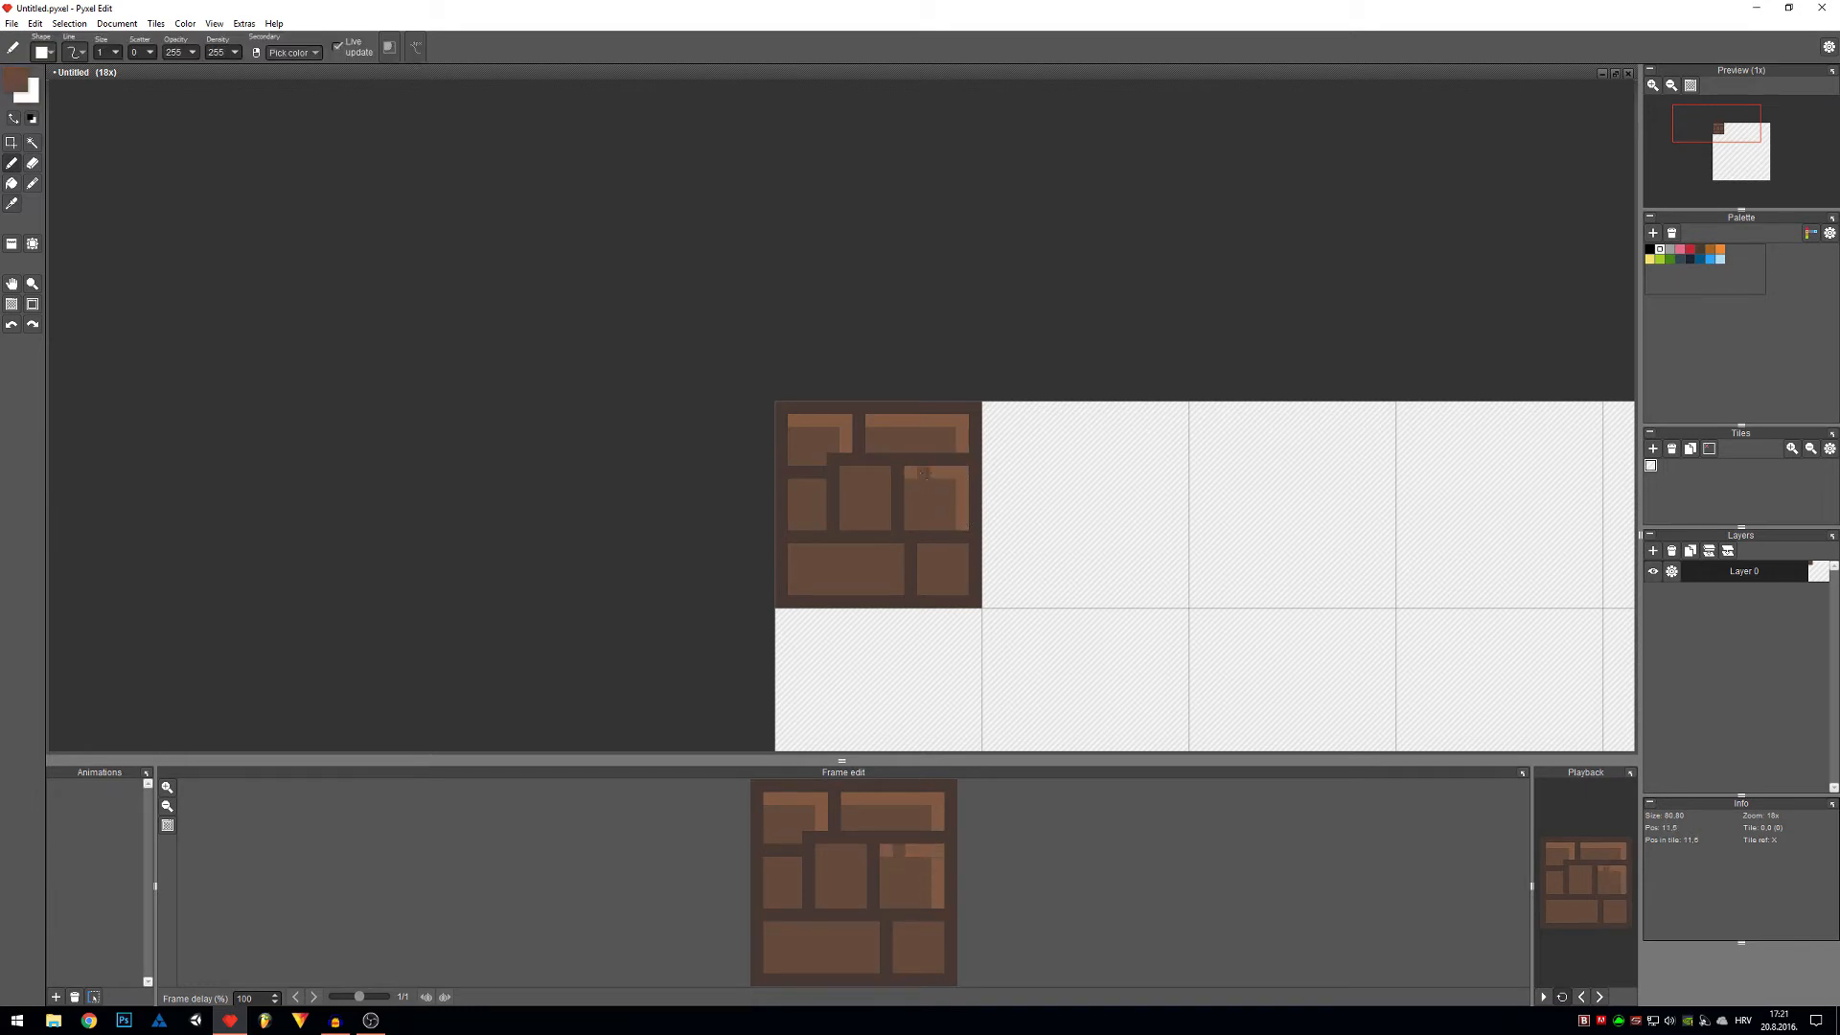
left_click(923, 472, "alt")
Paint one-pixel highlights along the top and right edges of both bottom-row bricks and the remaining two middle-row bricks.
mouse_move(934, 551)
left_mouse_down()
mouse_move(960, 552)
mouse_move(962, 585)
left_mouse_up()
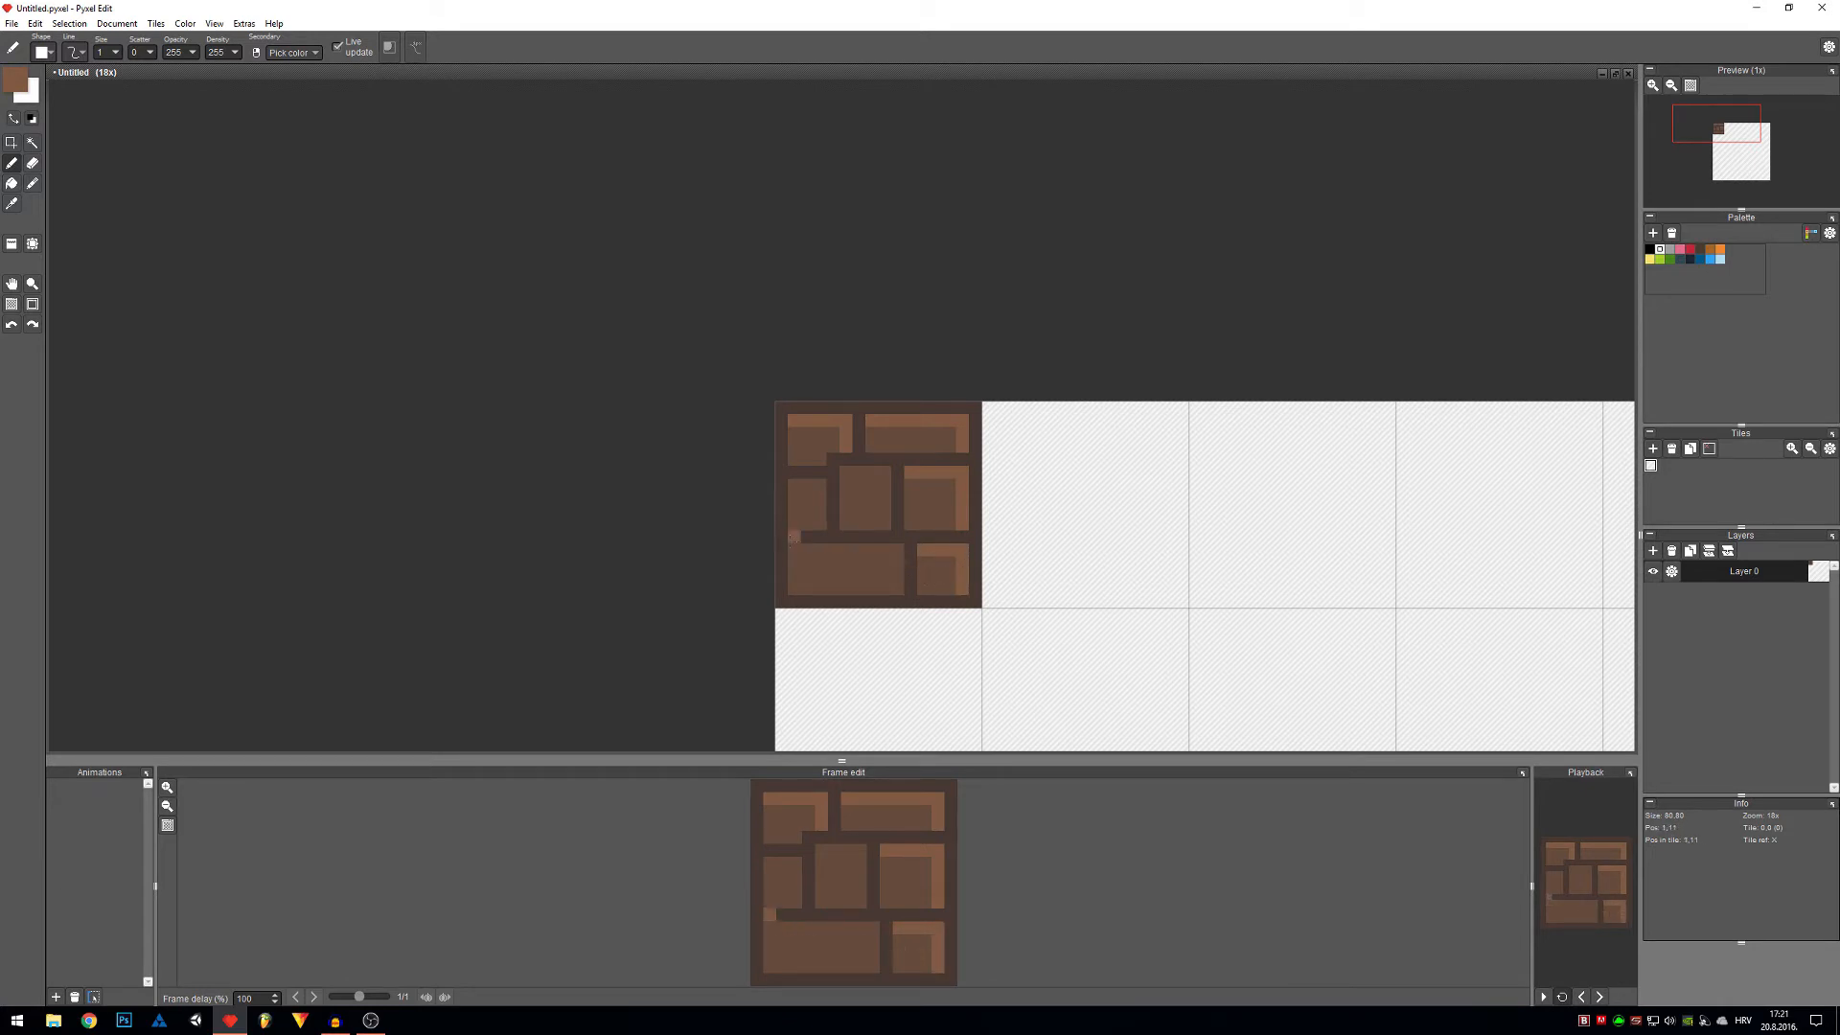
mouse_move(798, 549)
left_mouse_down()
mouse_move(900, 554)
mouse_move(900, 585)
left_mouse_up()
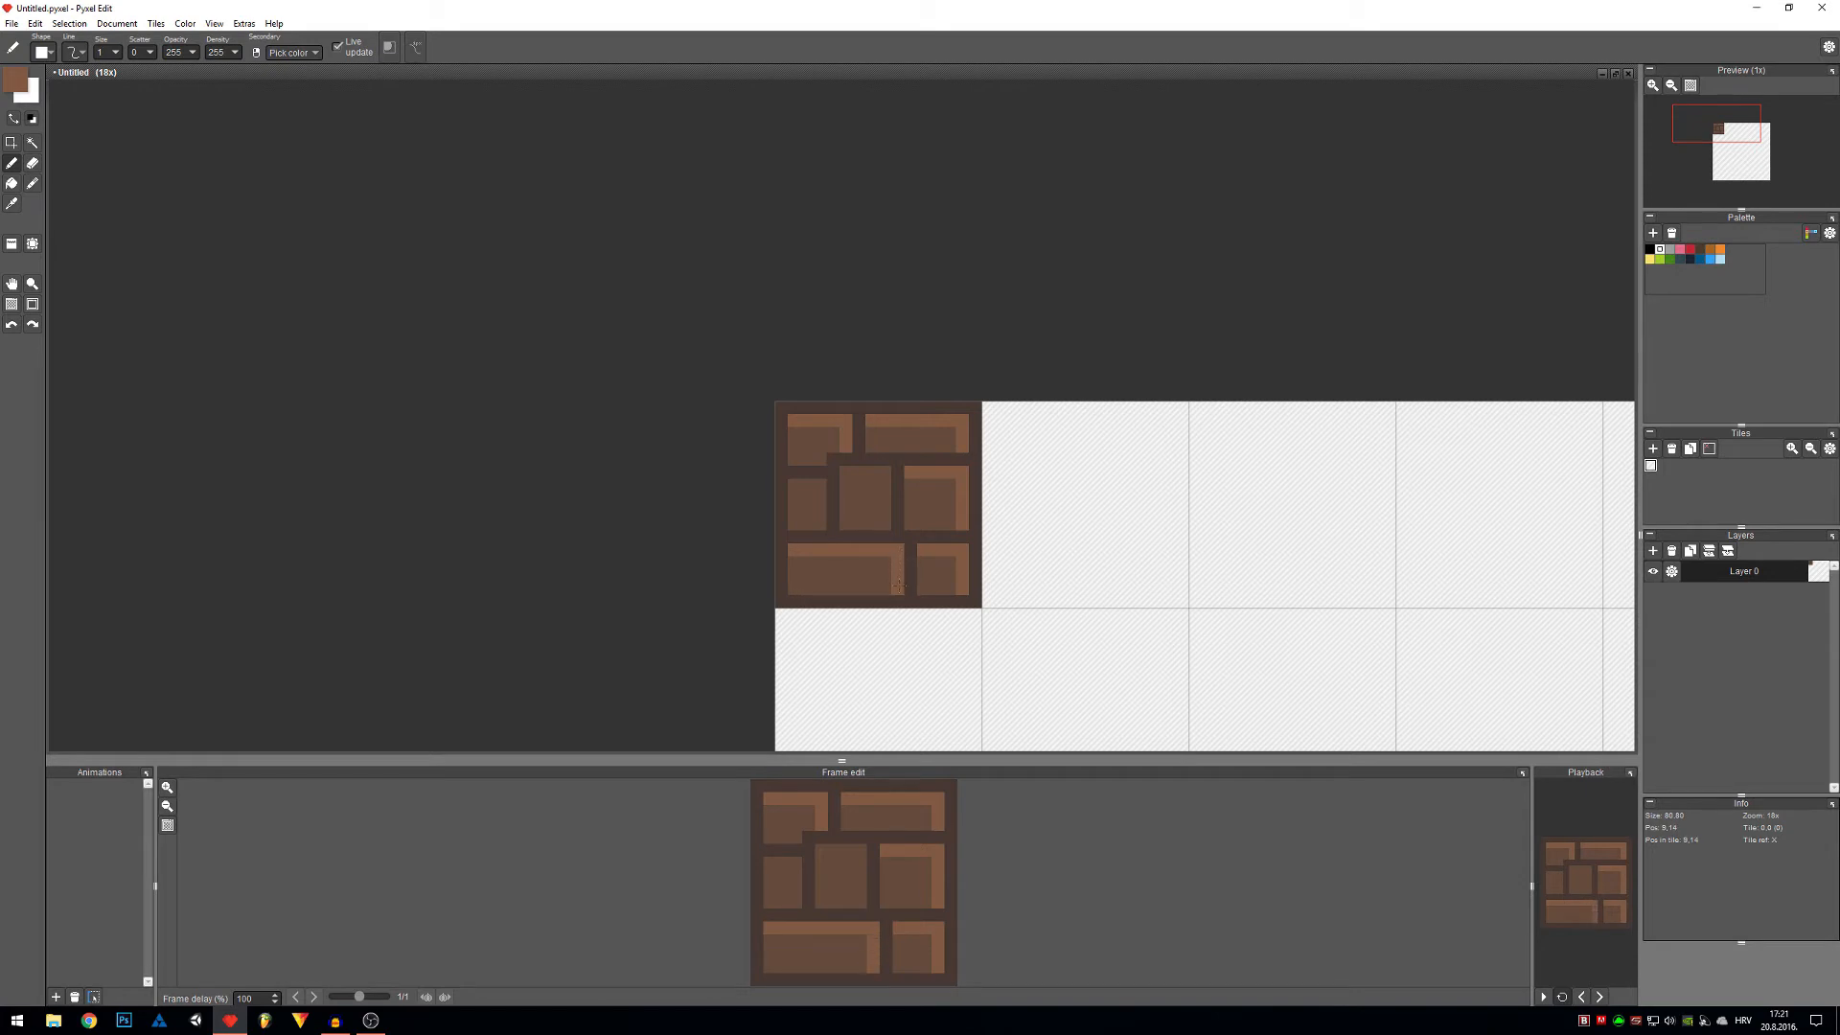
mouse_move(846, 473)
left_mouse_down()
mouse_move(884, 478)
mouse_move(884, 527)
left_mouse_up()
left_click_drag(795, 484, 817, 512)
Sample the brick's base brown and set the foreground colour to the darker shading brown #5a4135.
left_click(819, 519, "alt")
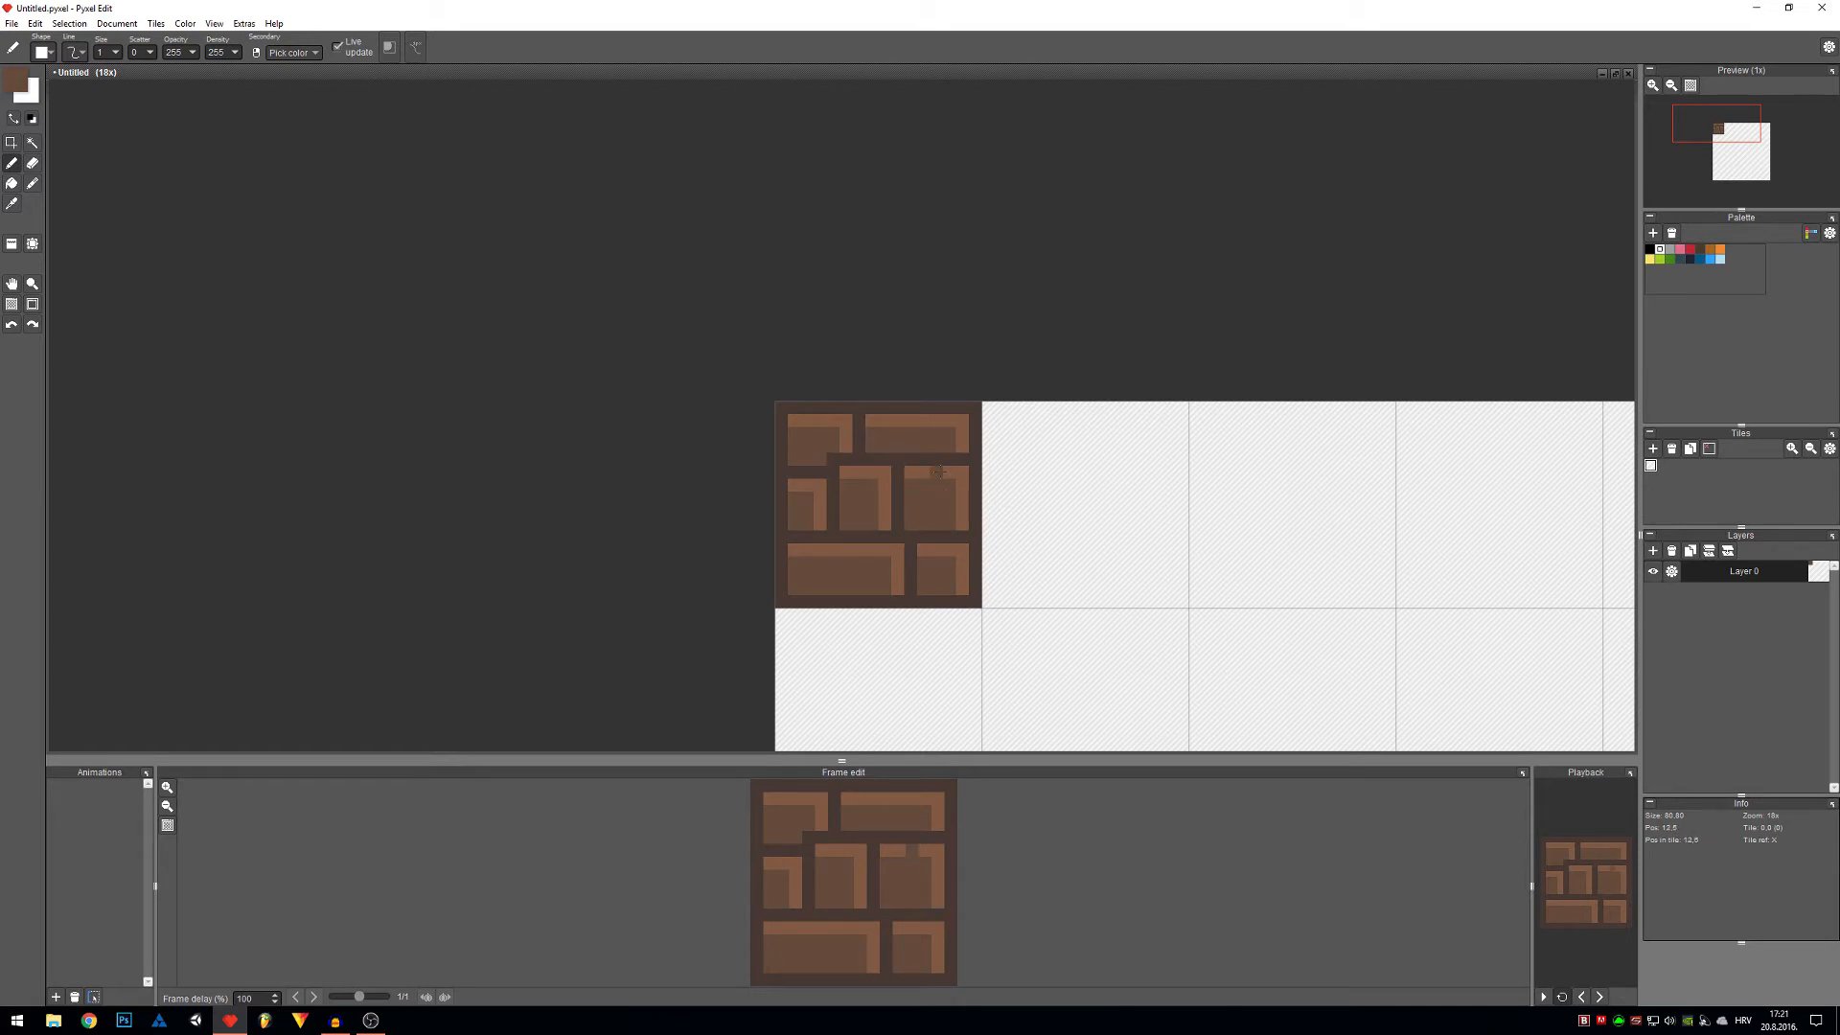
left_click(8, 88)
left_click(437, 151)
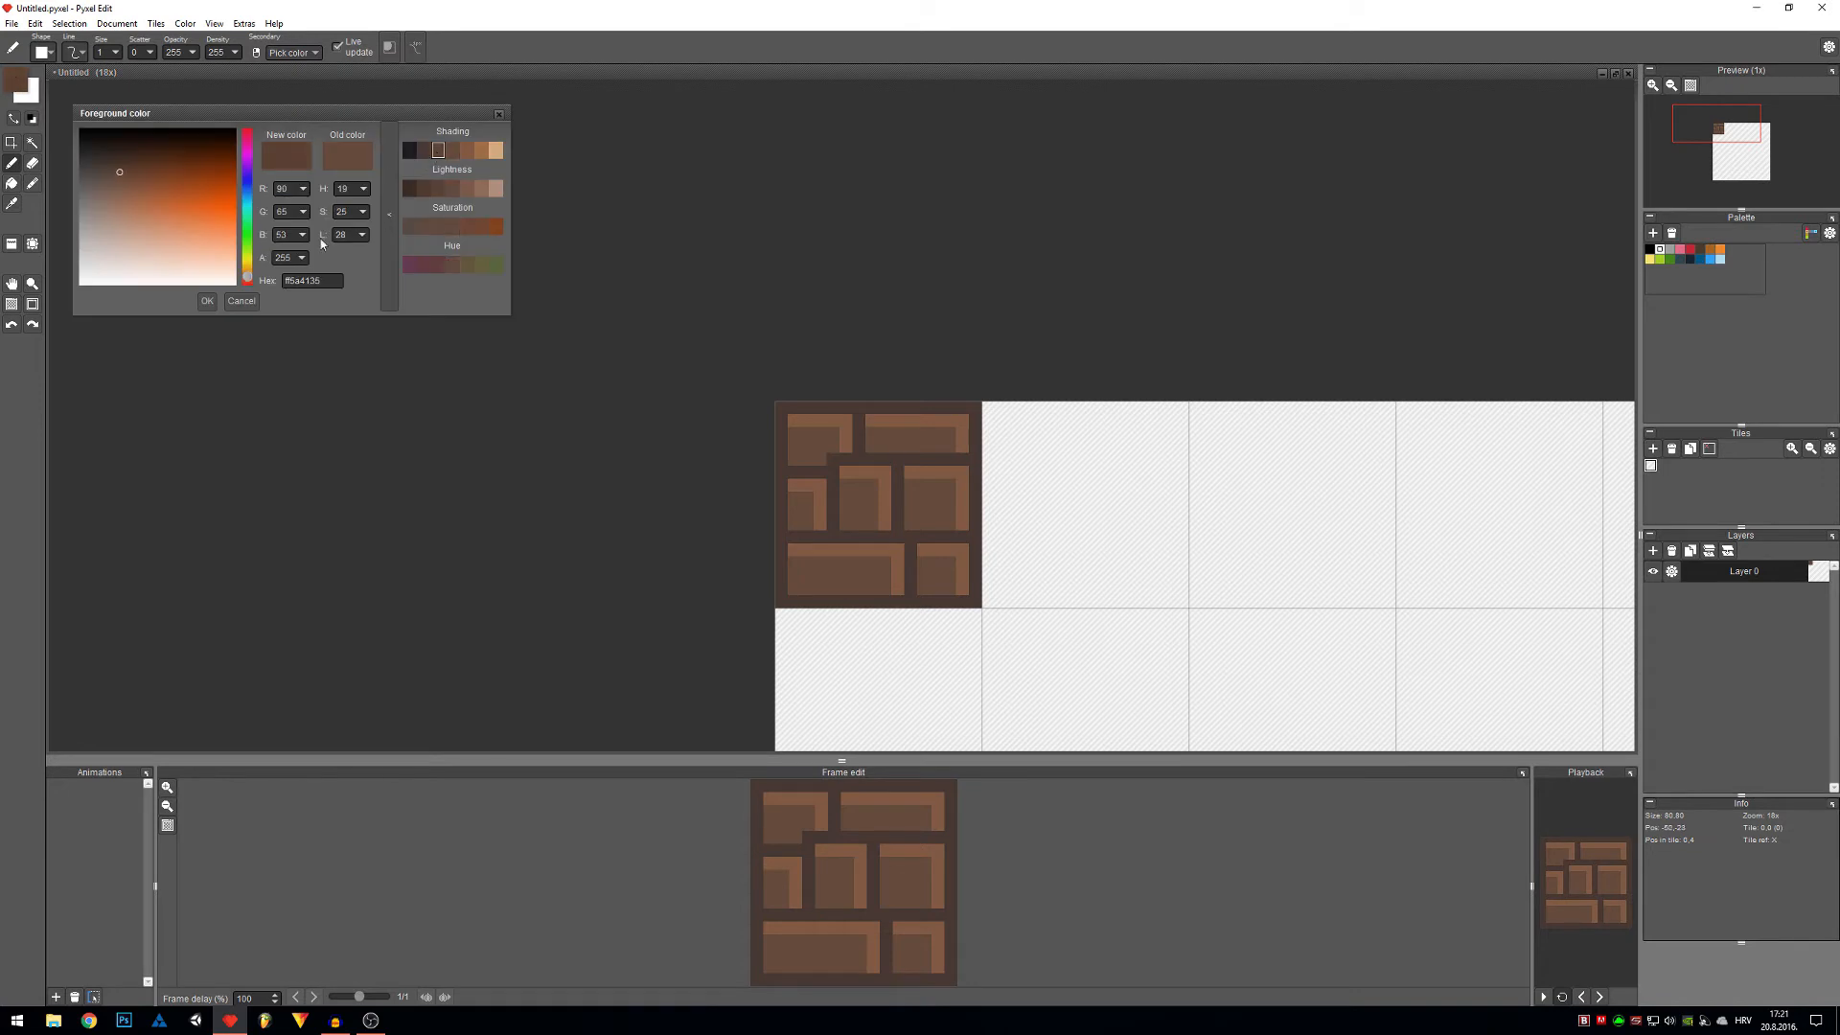
left_click(207, 302)
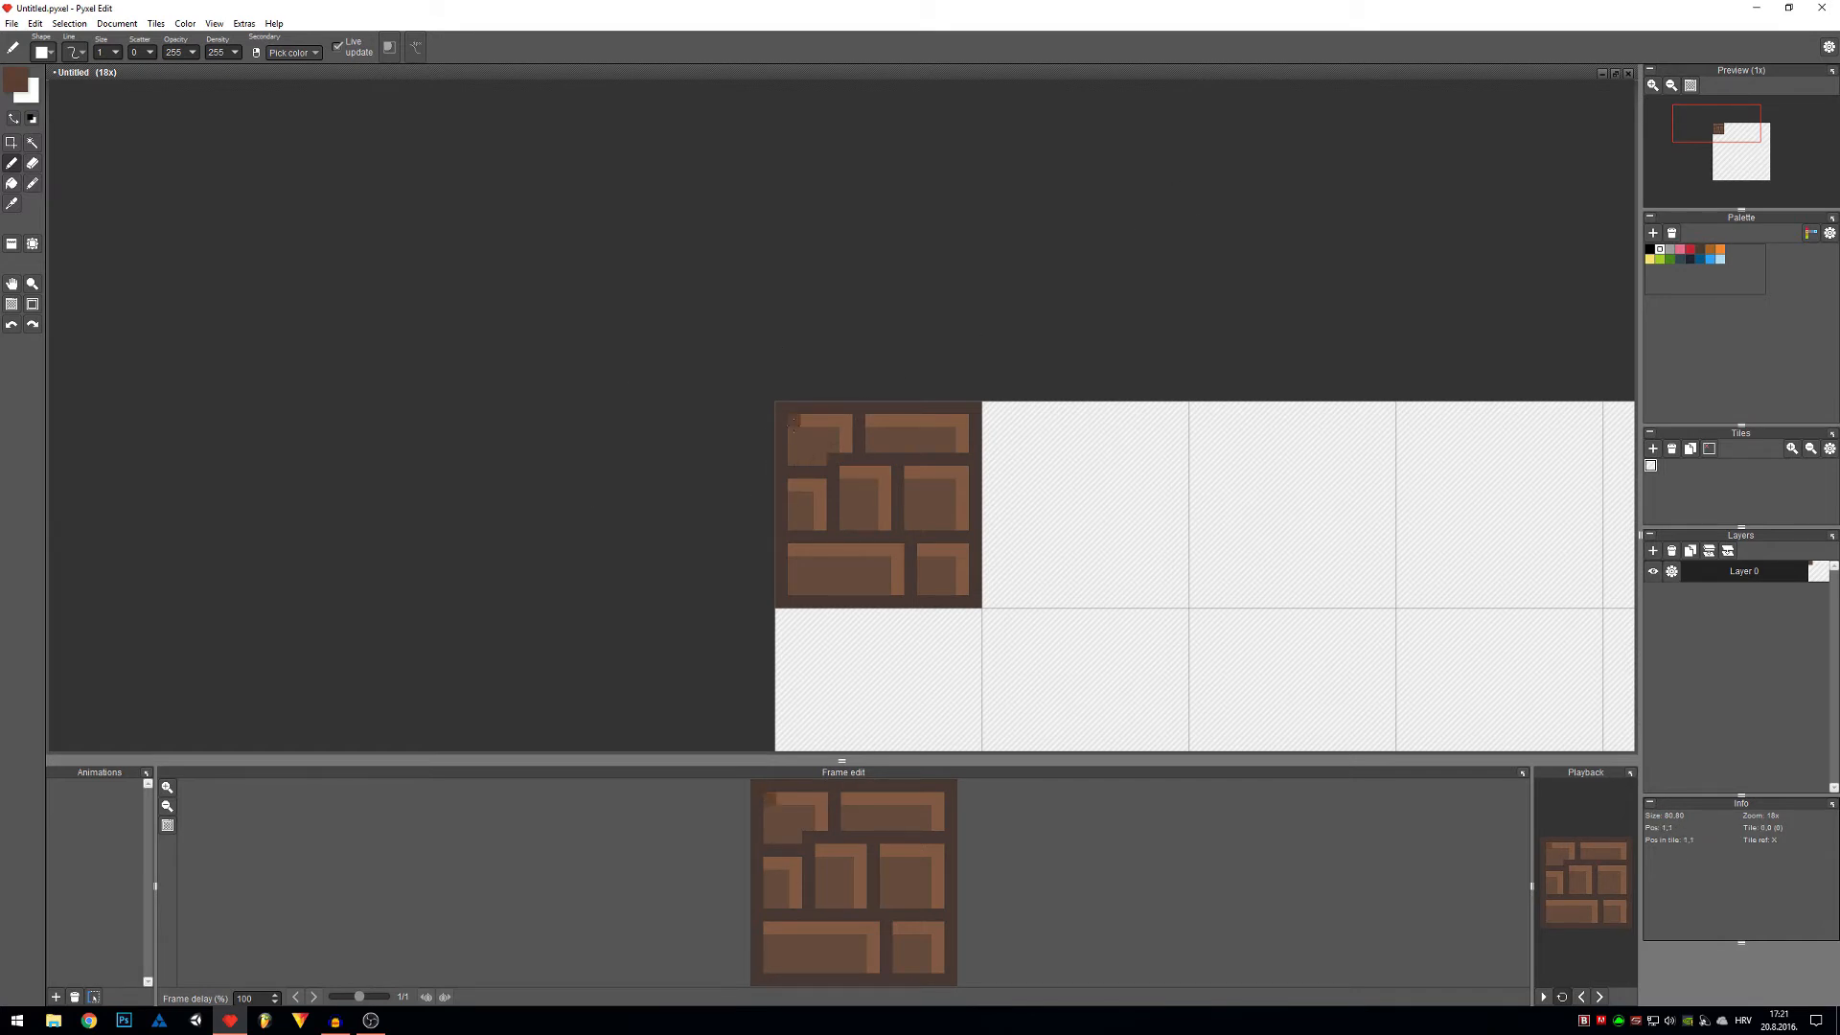
Paint one-pixel shadows along the left and bottom edges of the bricks with the darker brown.
mouse_move(791, 445)
left_mouse_down()
mouse_move(806, 460)
mouse_move(880, 442)
left_mouse_up()
left_click_drag(898, 445, 949, 446)
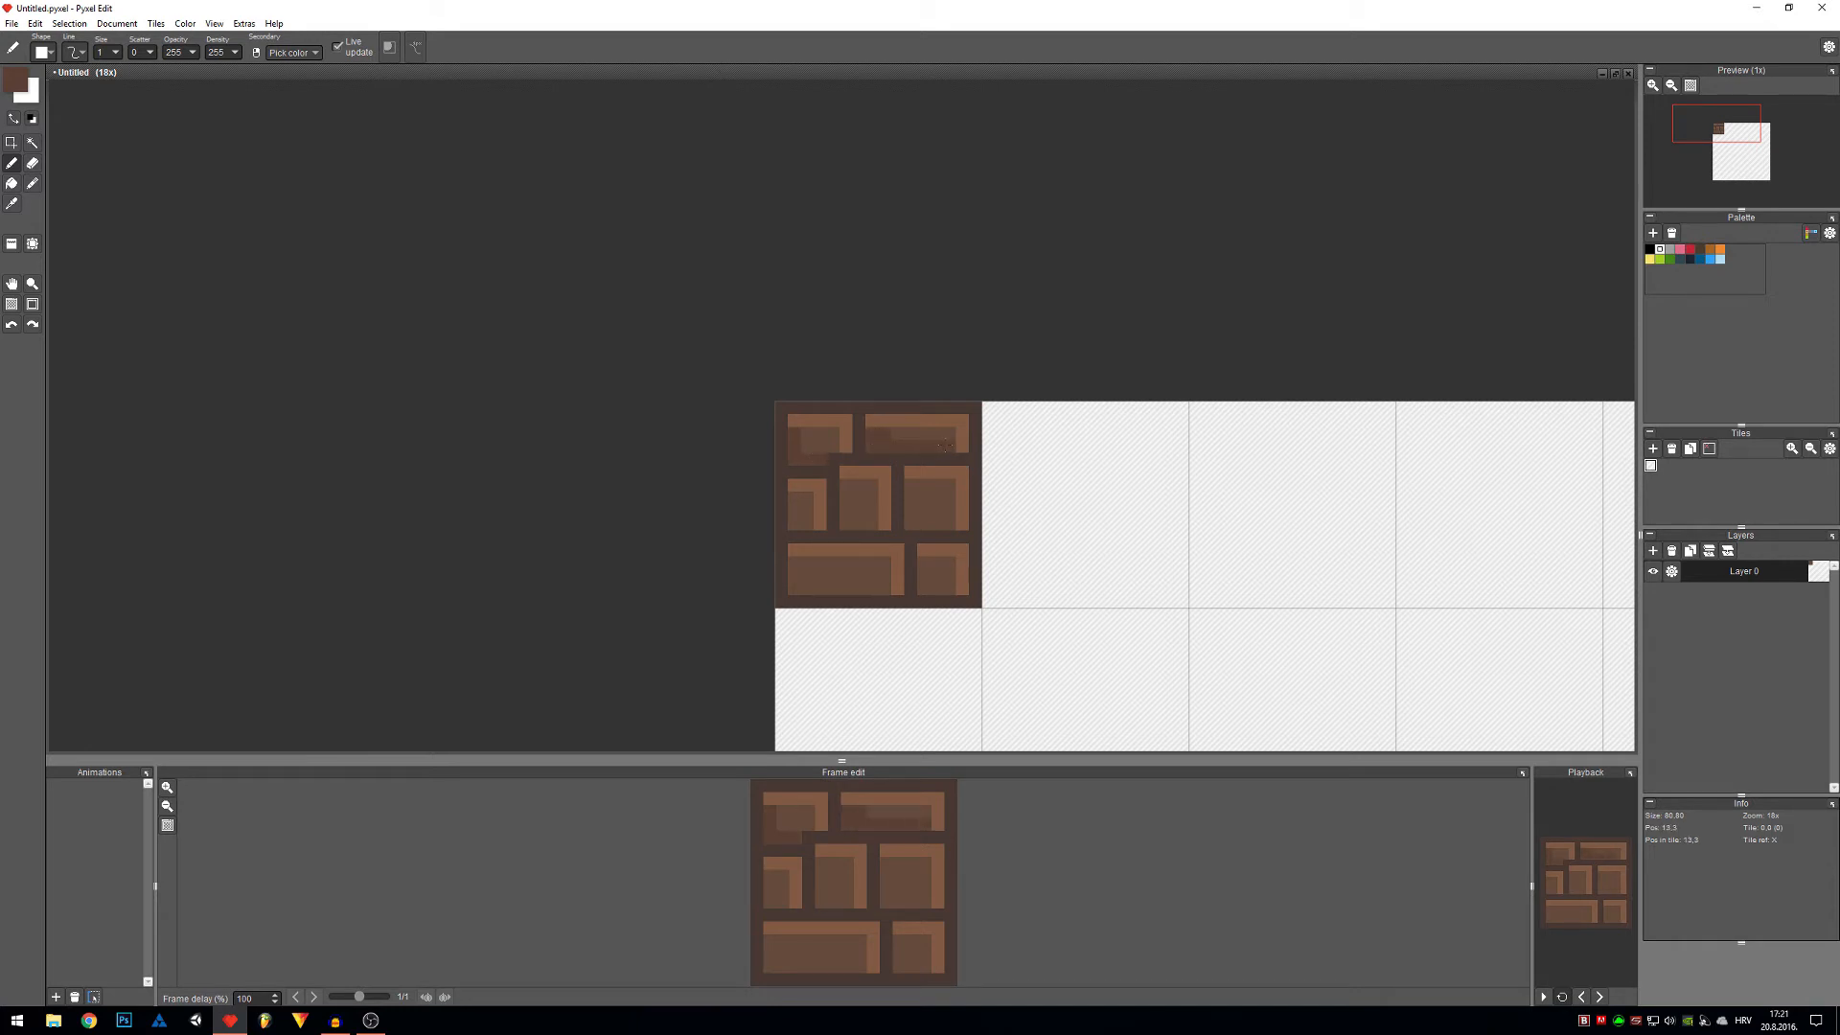
right_click(910, 433)
left_click(885, 433)
right_click(873, 441)
mouse_move(845, 489)
left_mouse_down()
mouse_move(911, 481)
mouse_move(908, 520)
mouse_move(947, 522)
mouse_move(936, 585)
left_mouse_up()
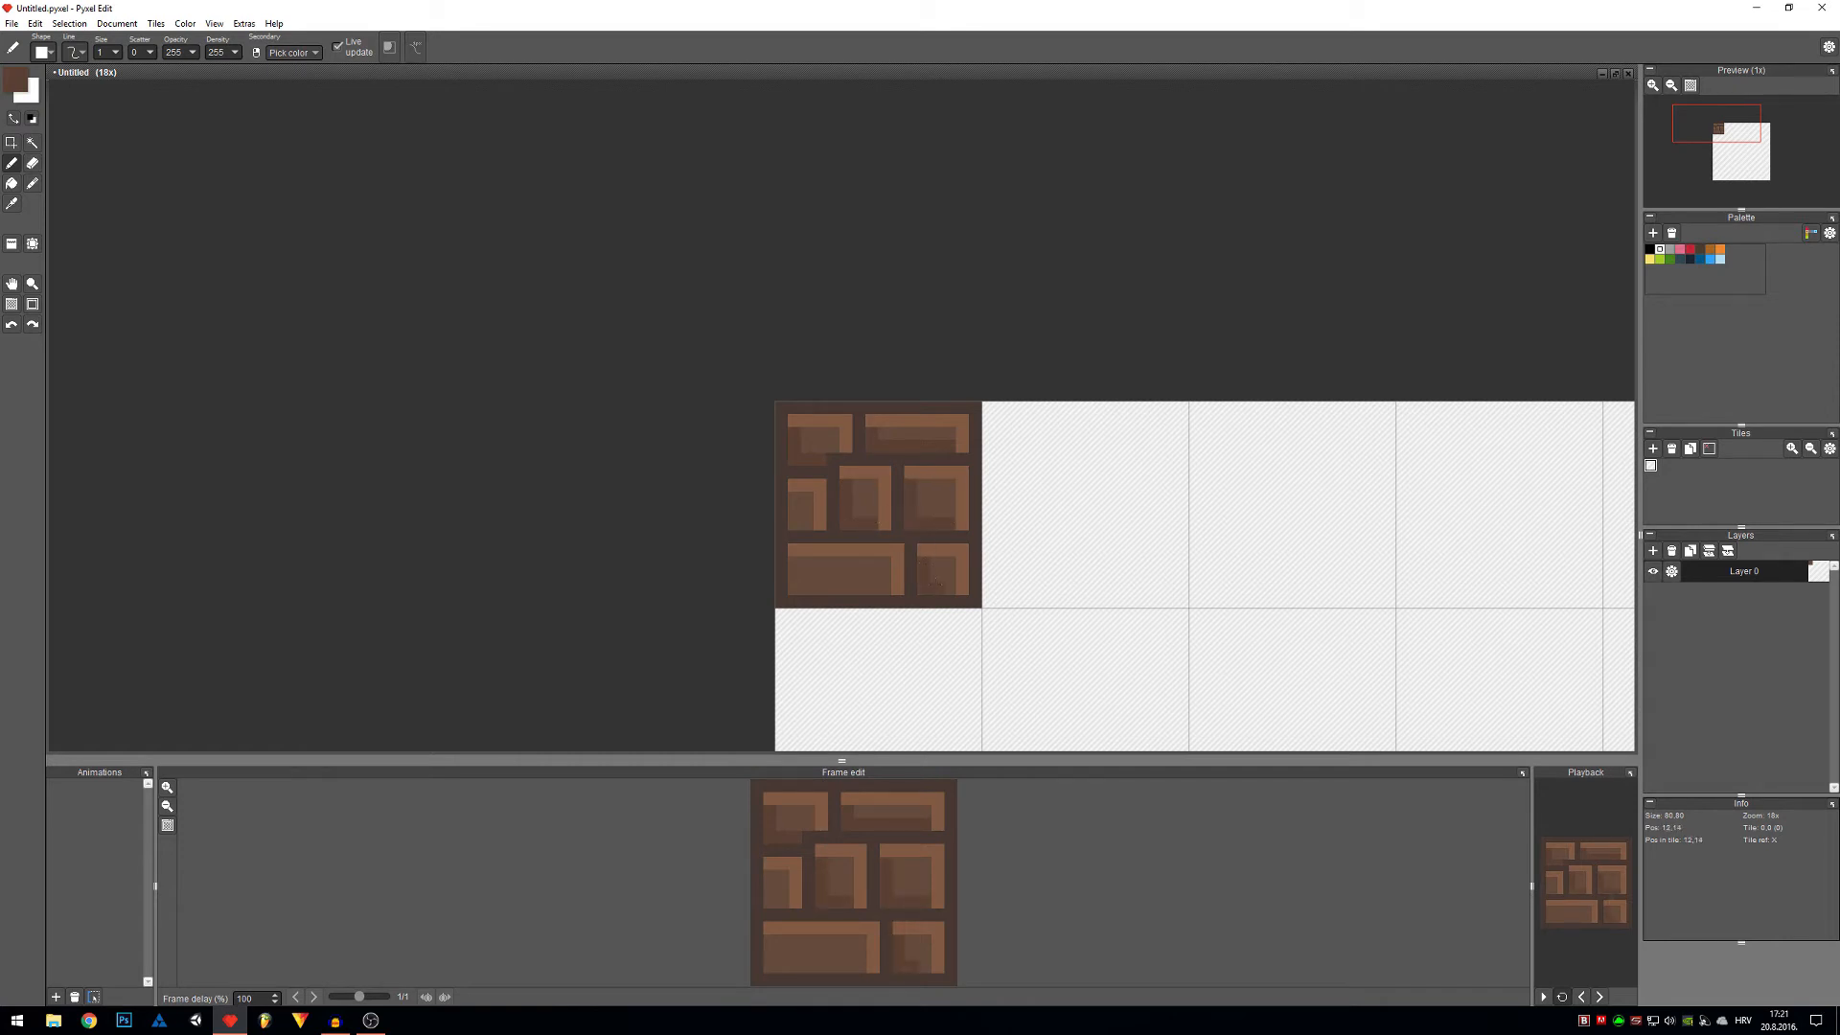
mouse_move(798, 566)
left_mouse_down()
mouse_move(811, 587)
mouse_move(877, 587)
left_mouse_up()
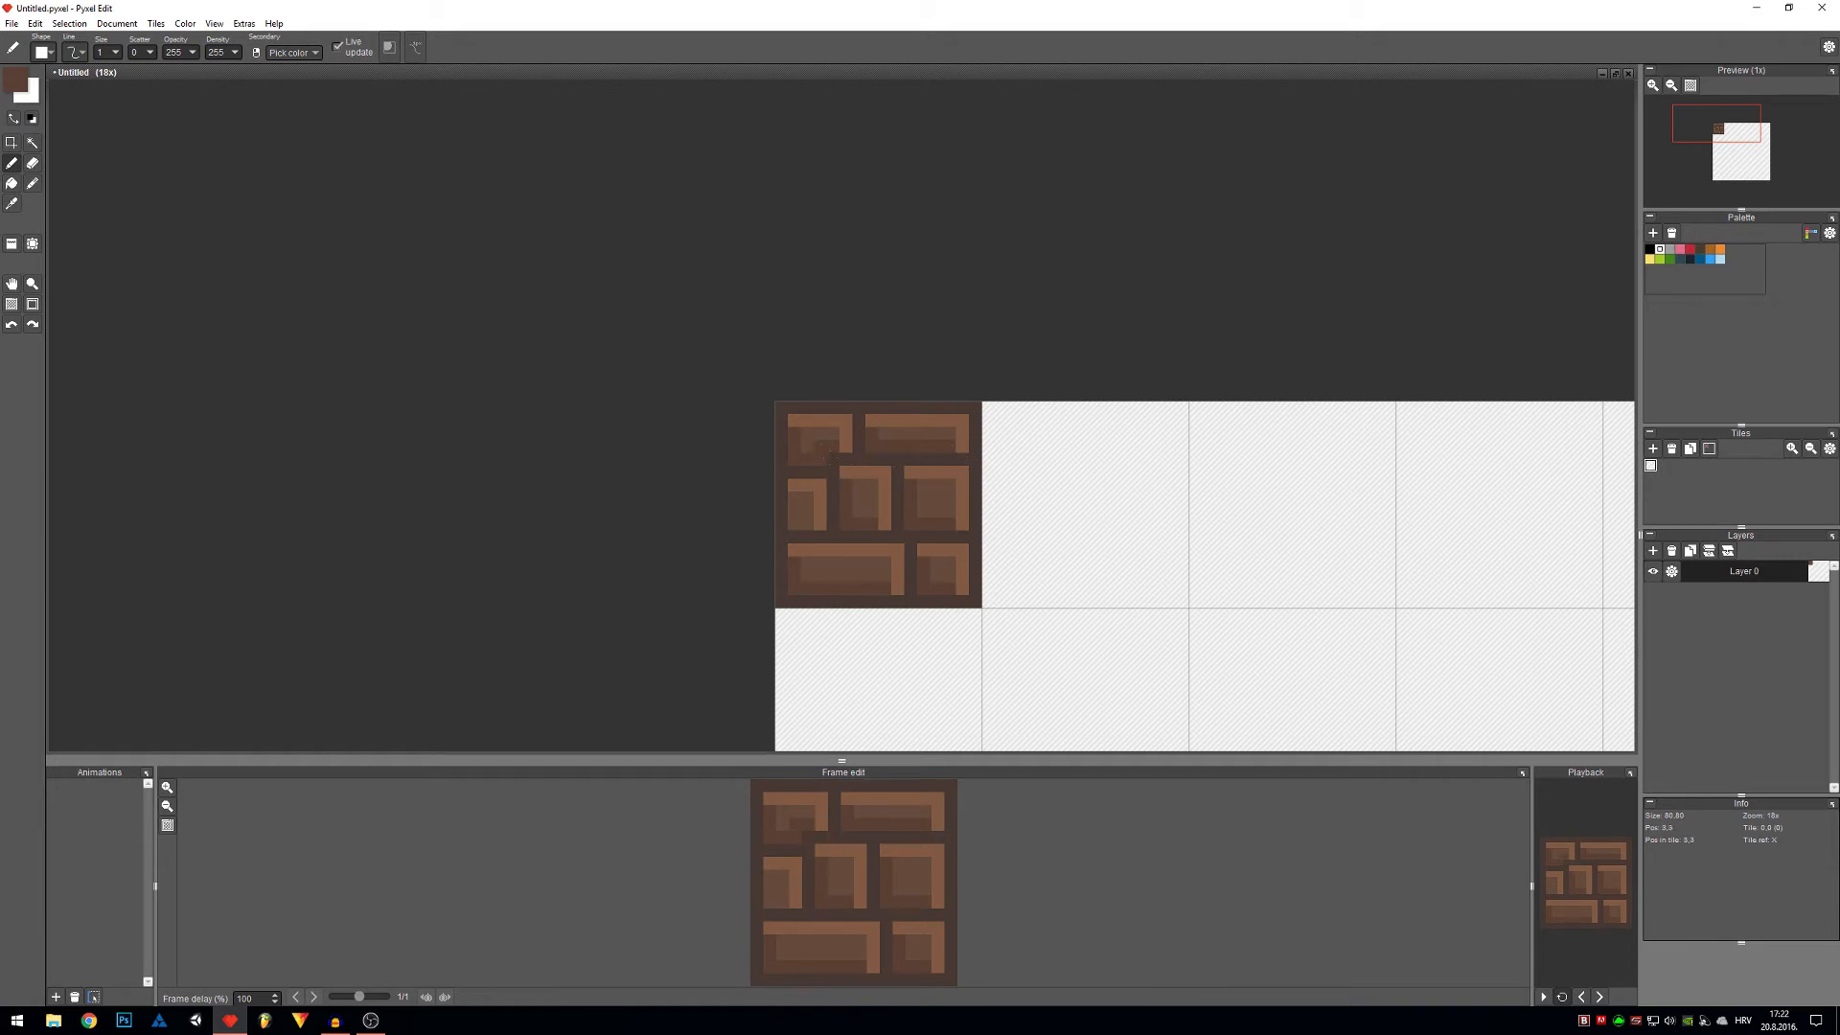
Examine the shaded brick tile up close and from a distance to judge the highlights and shadows.
scroll(867, 495, "down", 3)
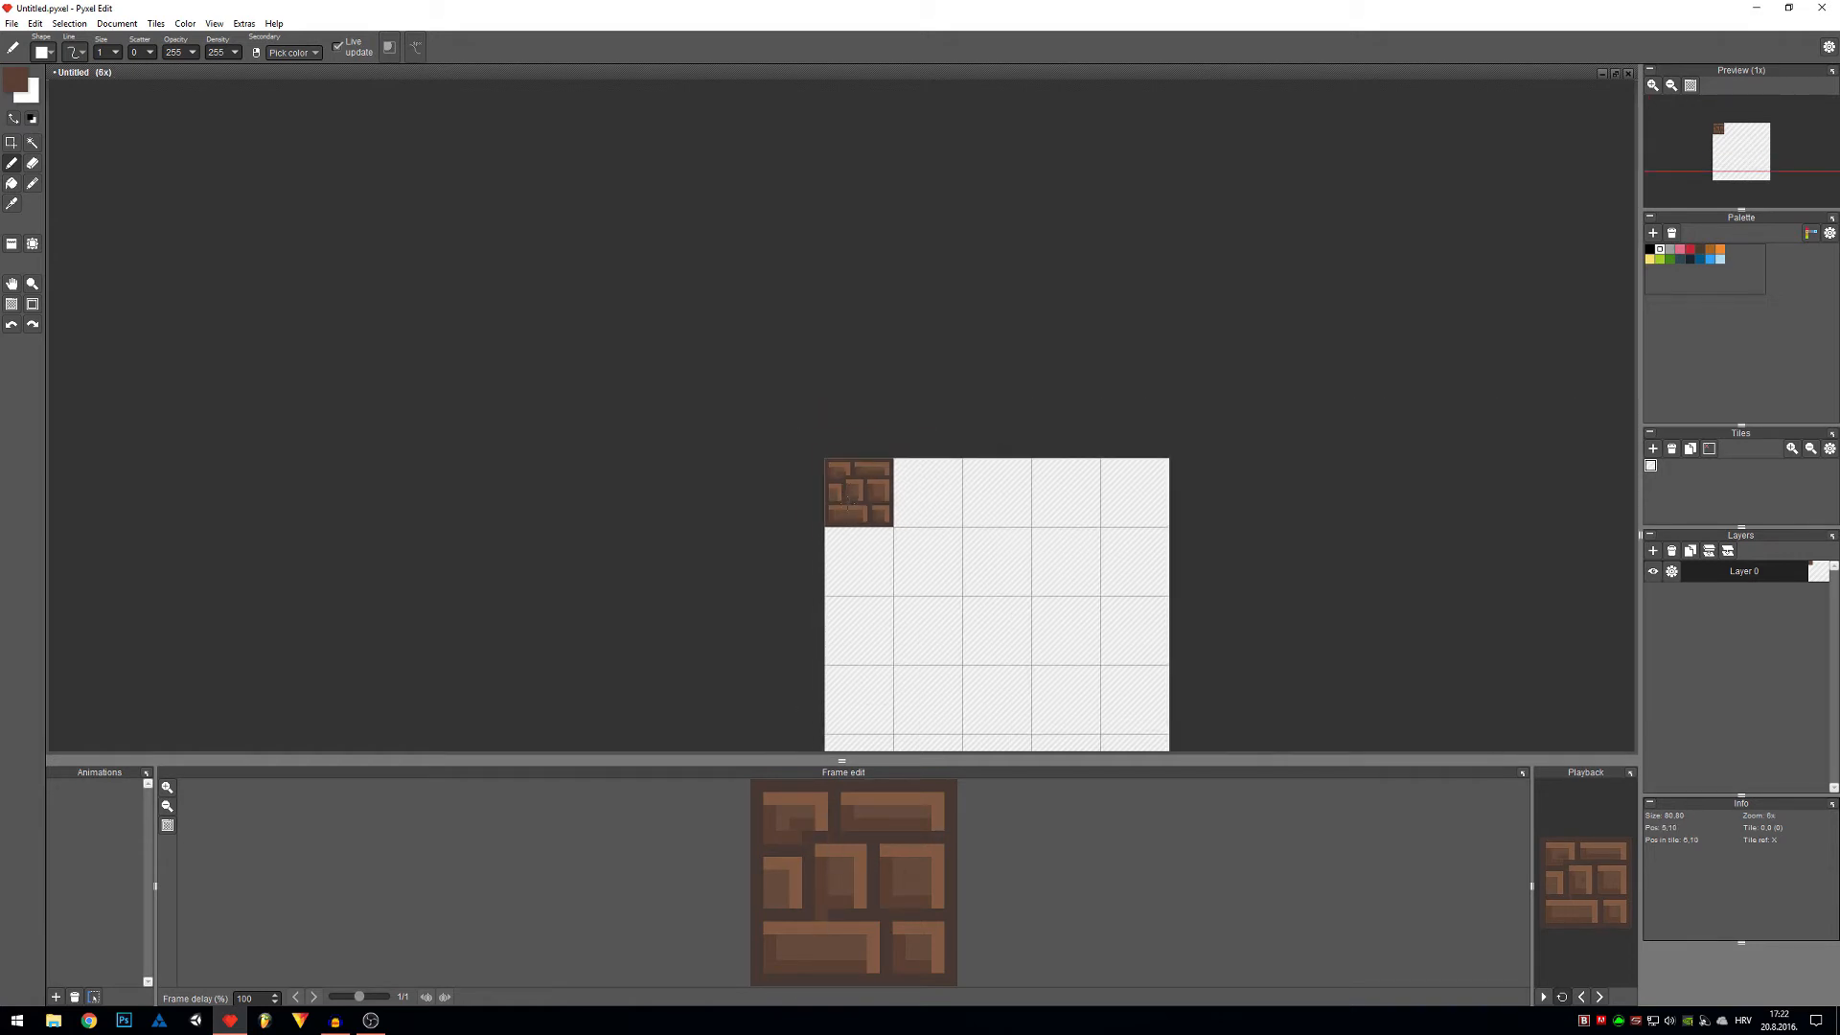
scroll(852, 499, "up", 3)
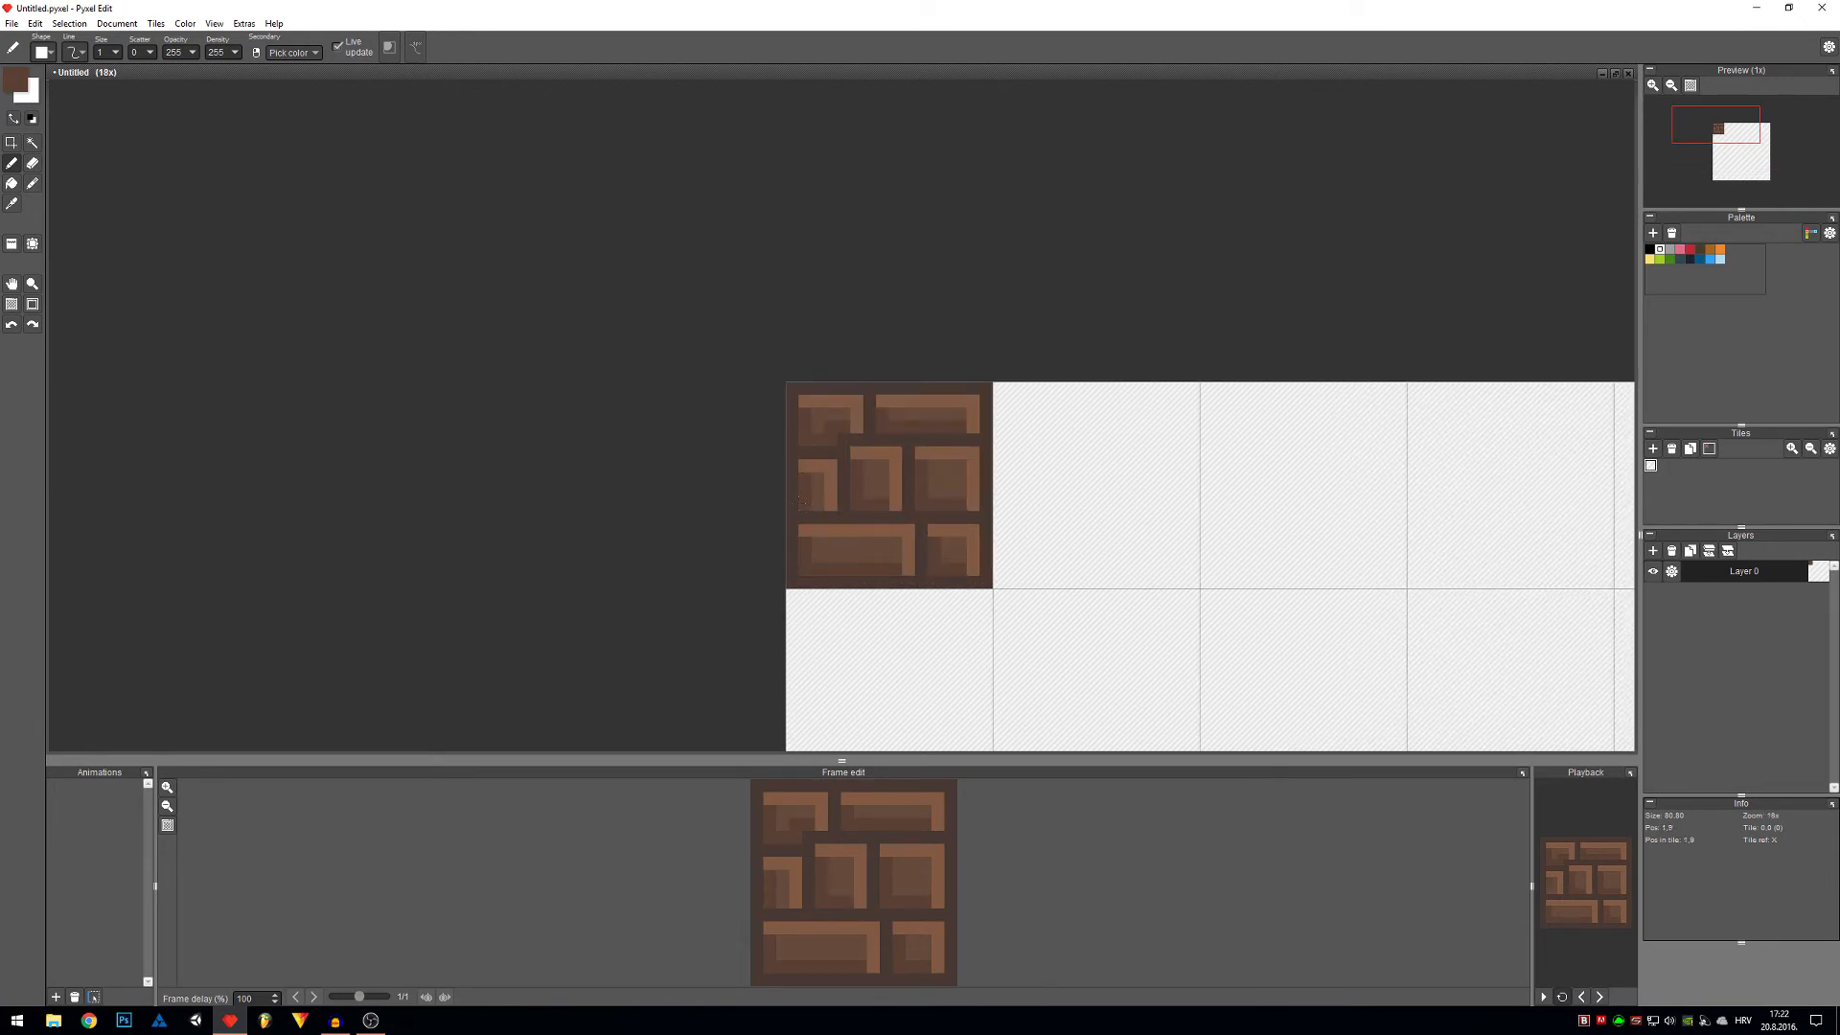
scroll(961, 495, "down", 1)
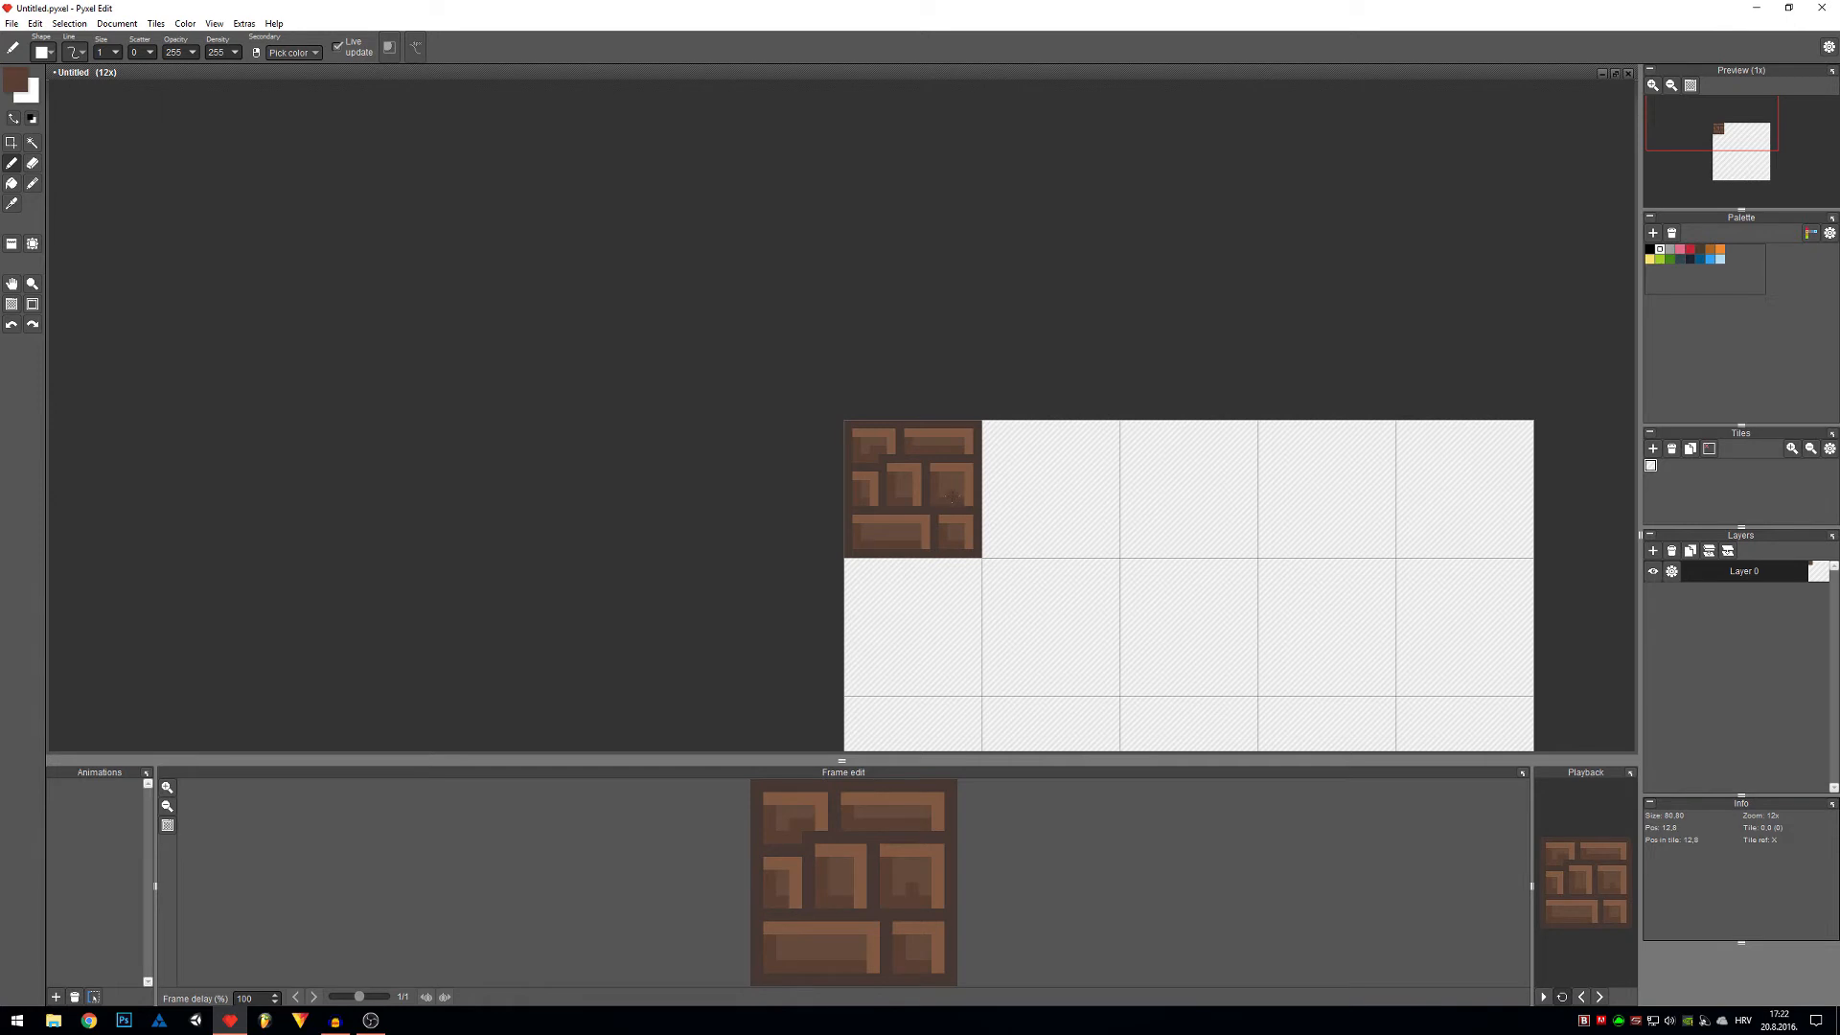
scroll(944, 498, "down", 1)
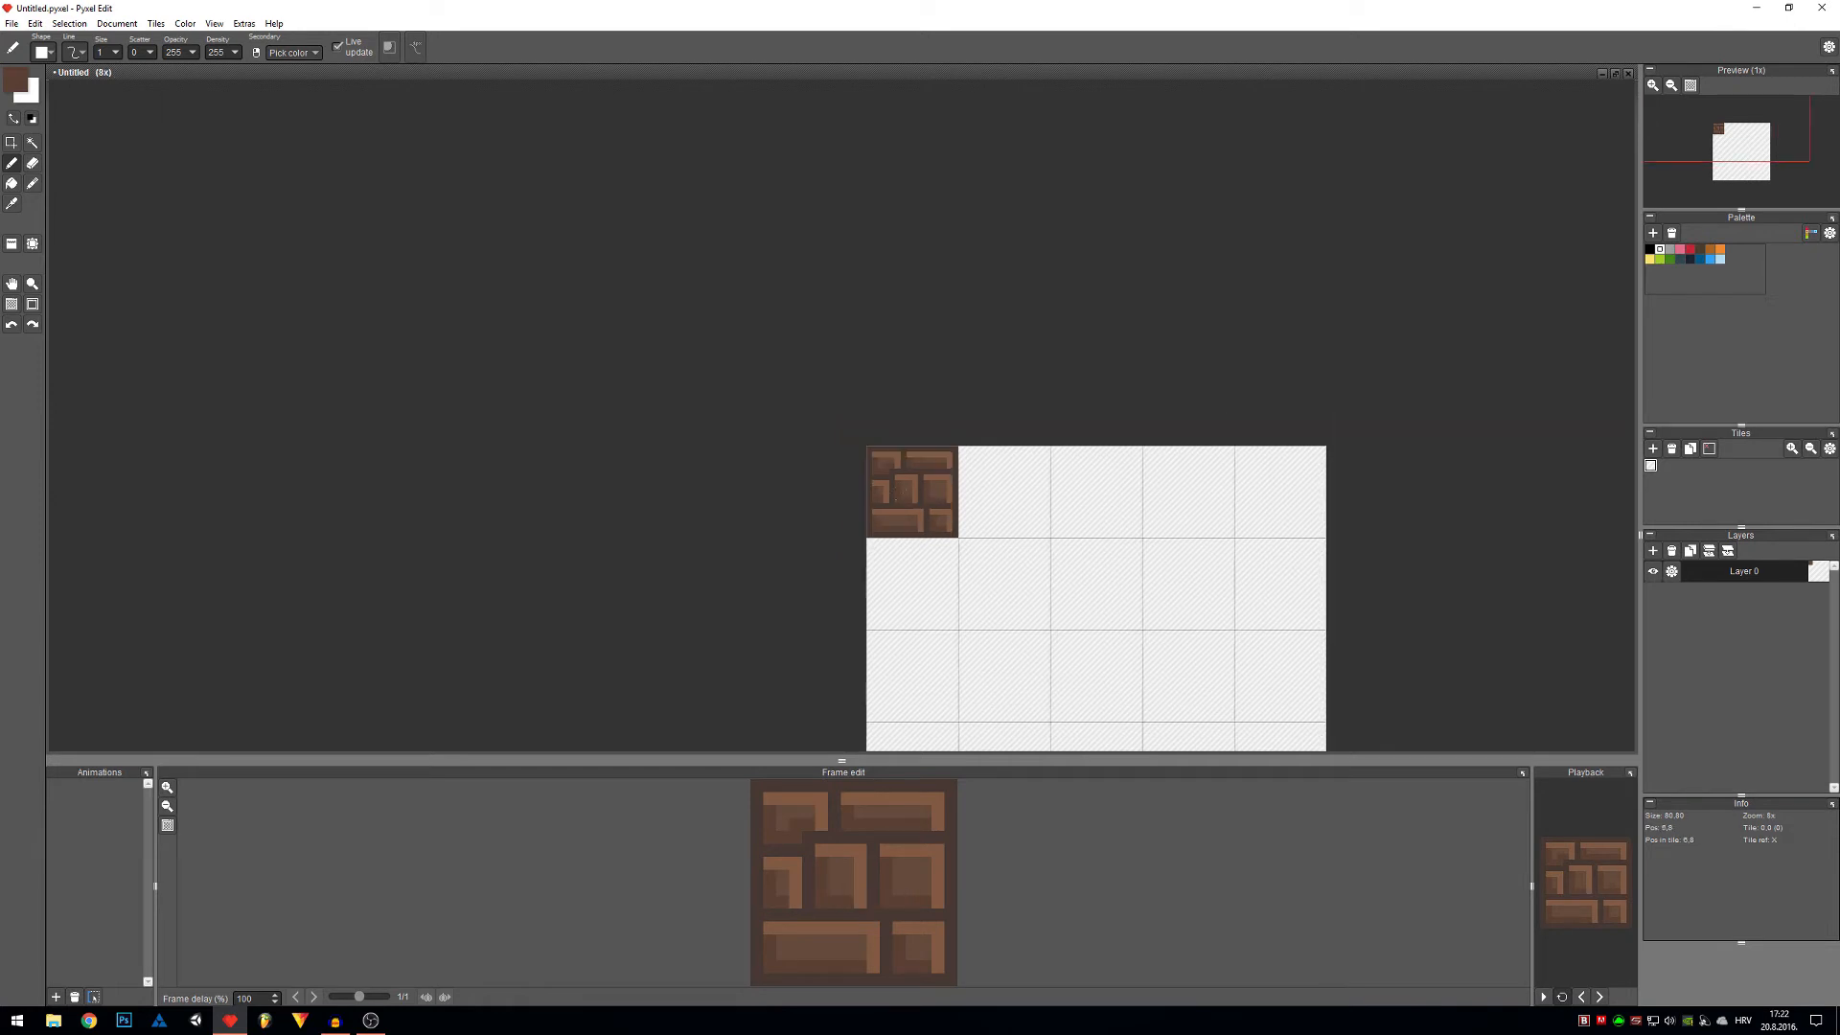
scroll(863, 405, "up", 3)
scroll(862, 404, "down", 4)
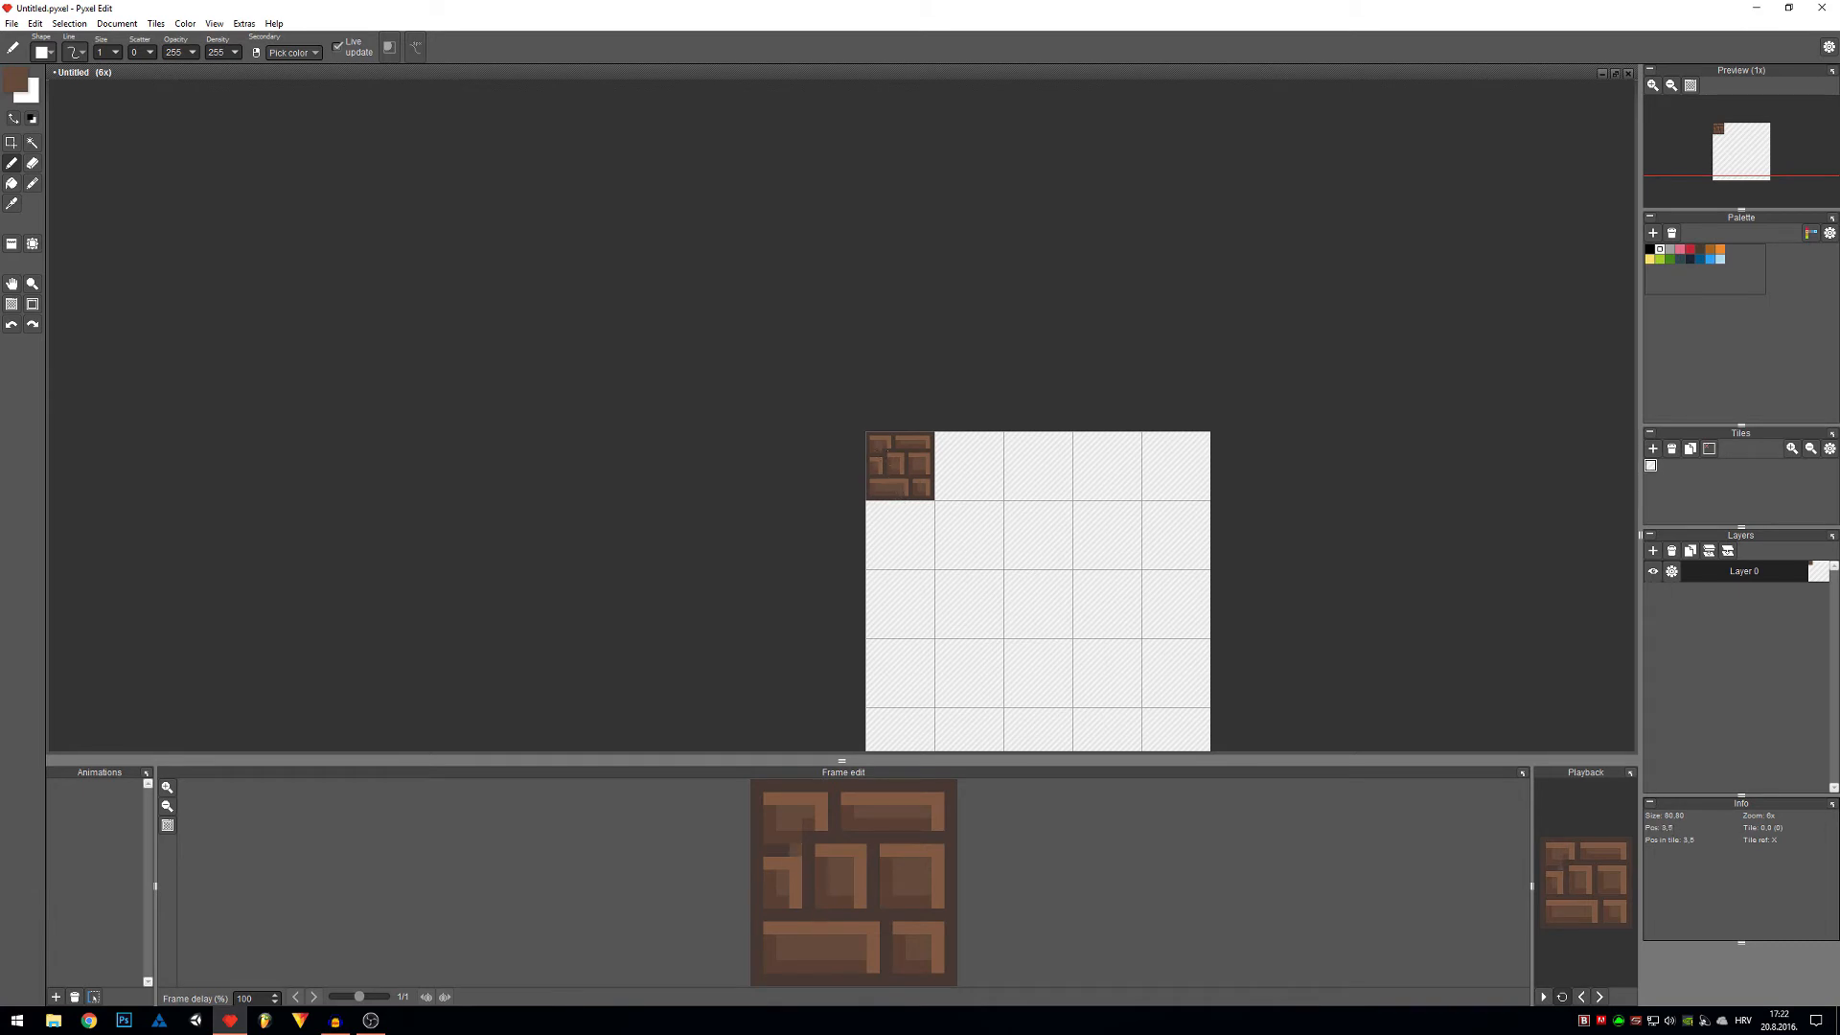
scroll(882, 448, "up", 1)
Sample a brown from the upper-left brick as the foreground colour and return to the pencil.
key("i")
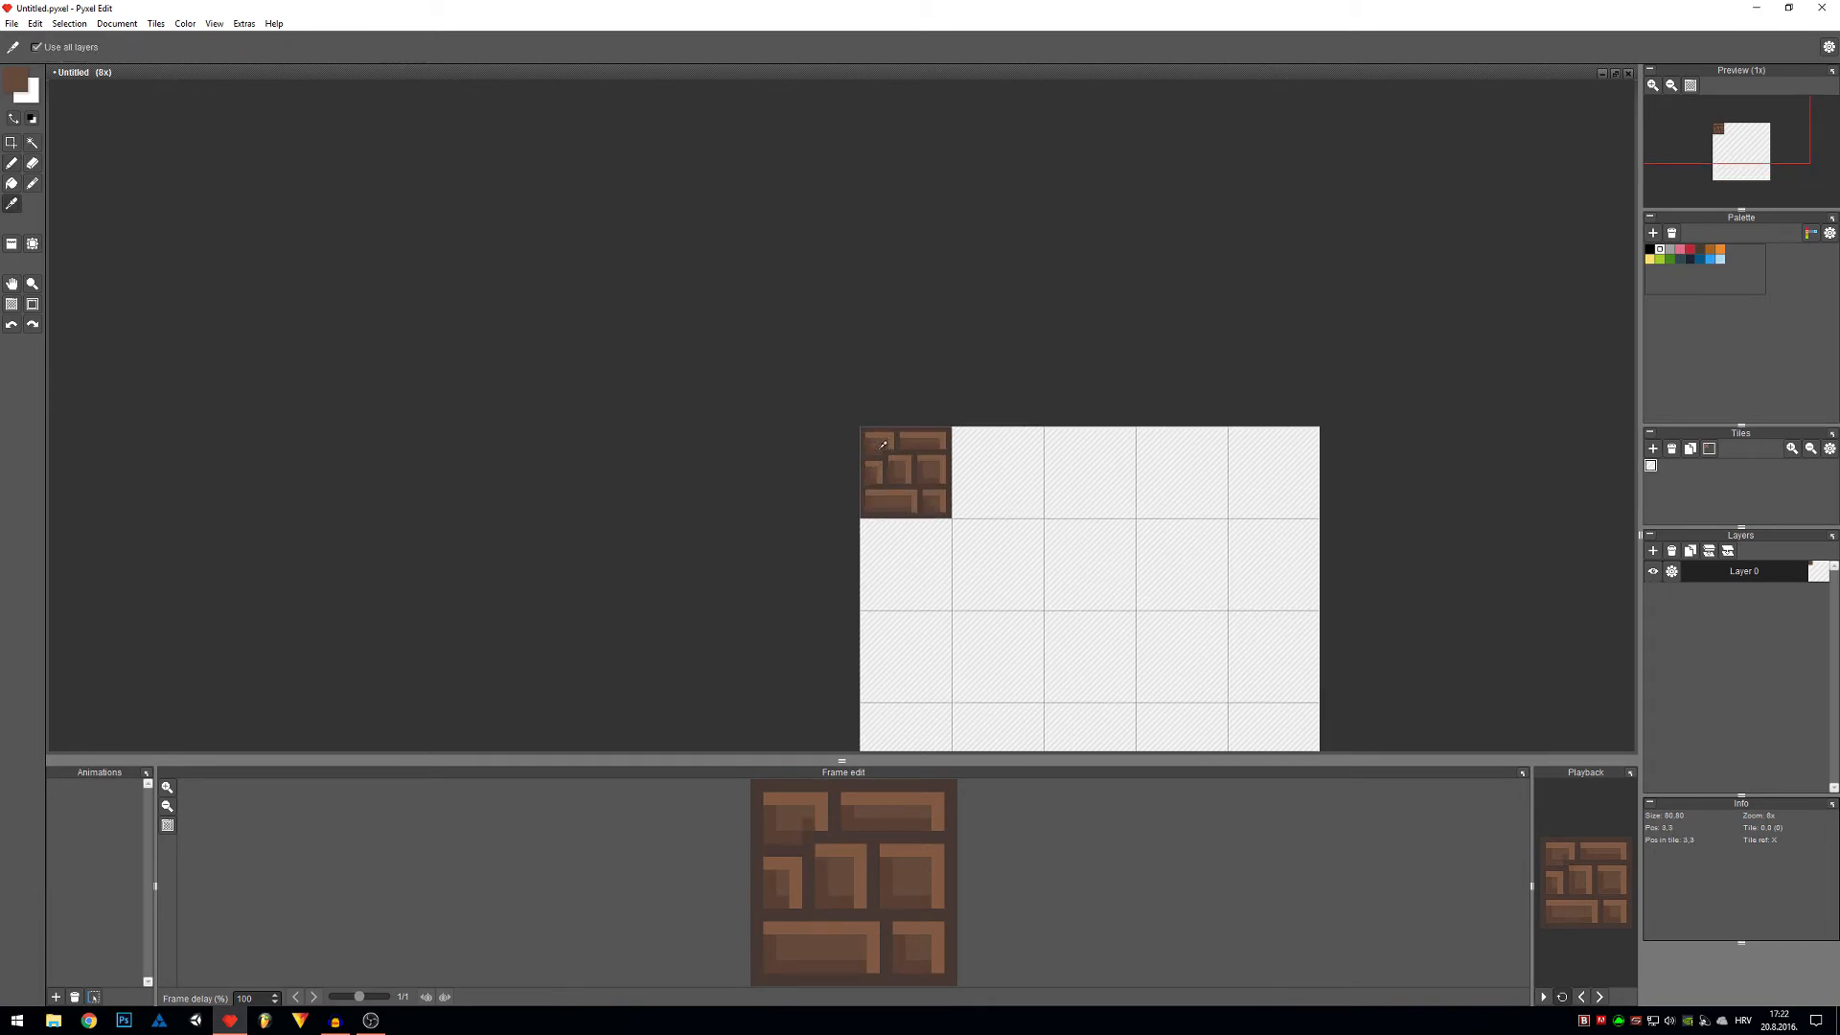
left_click(883, 447)
key("b")
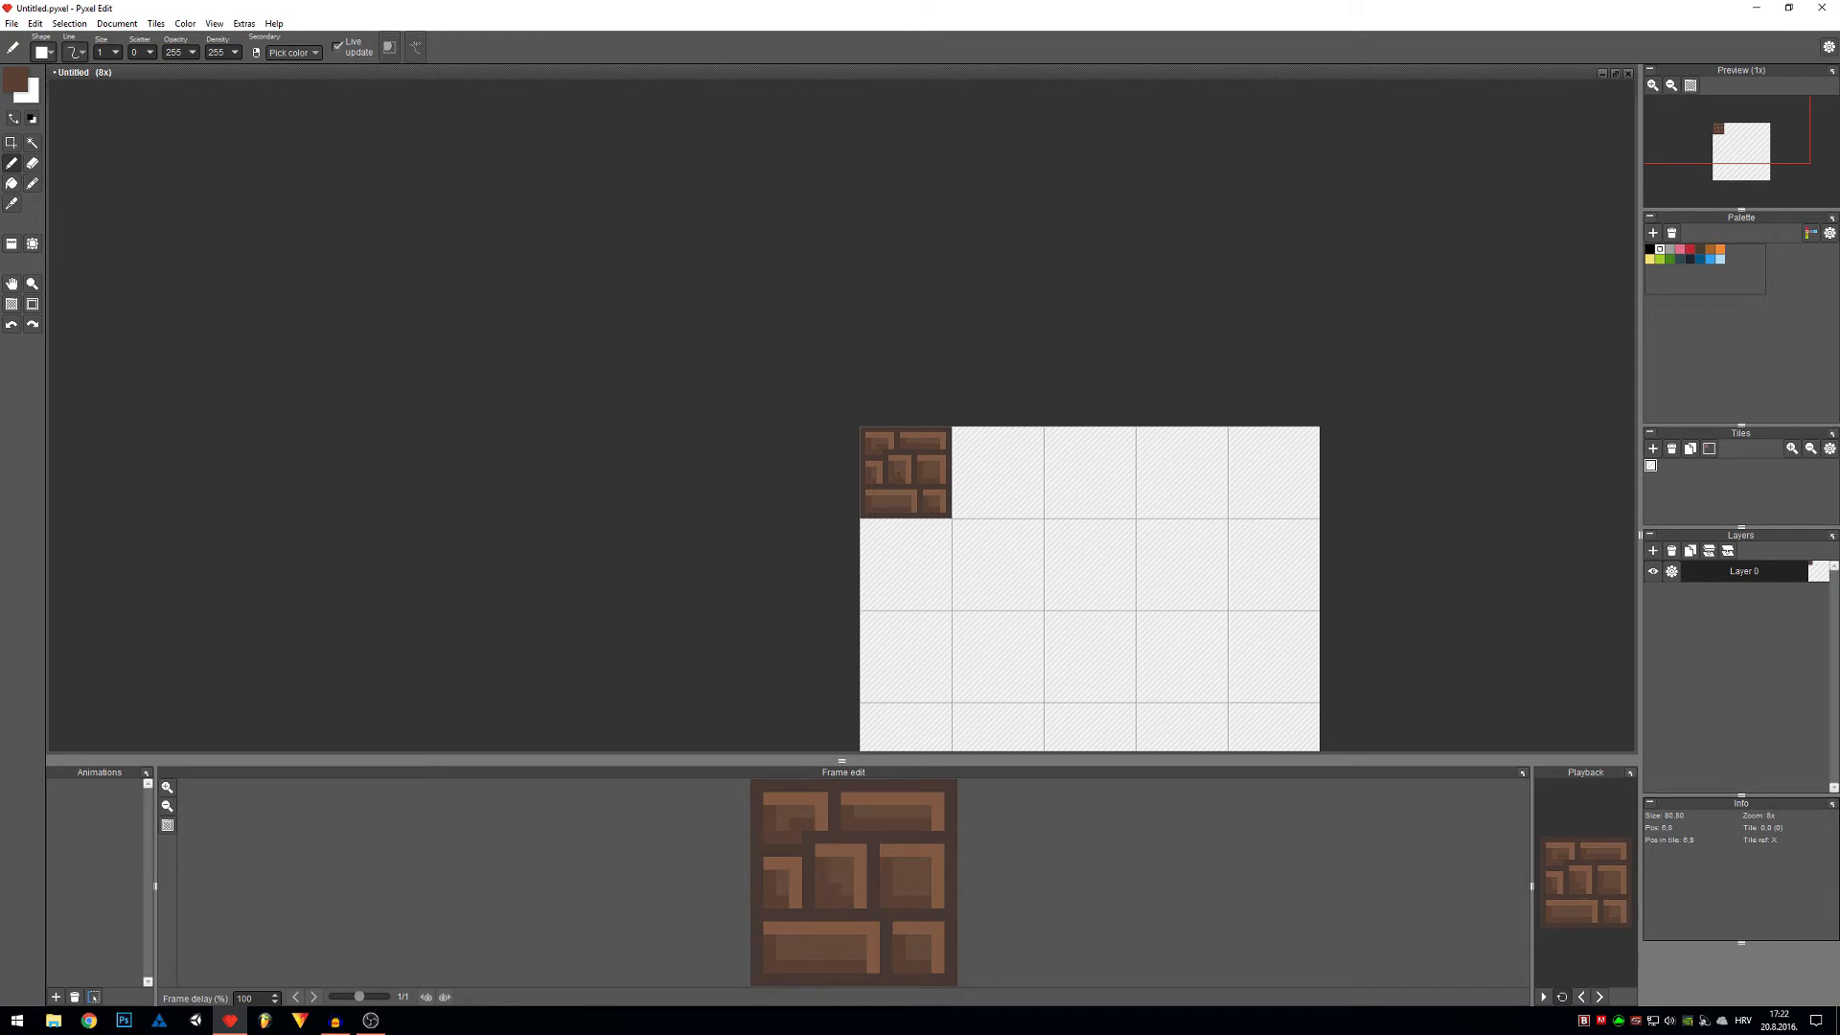
scroll(897, 473, "up", 5)
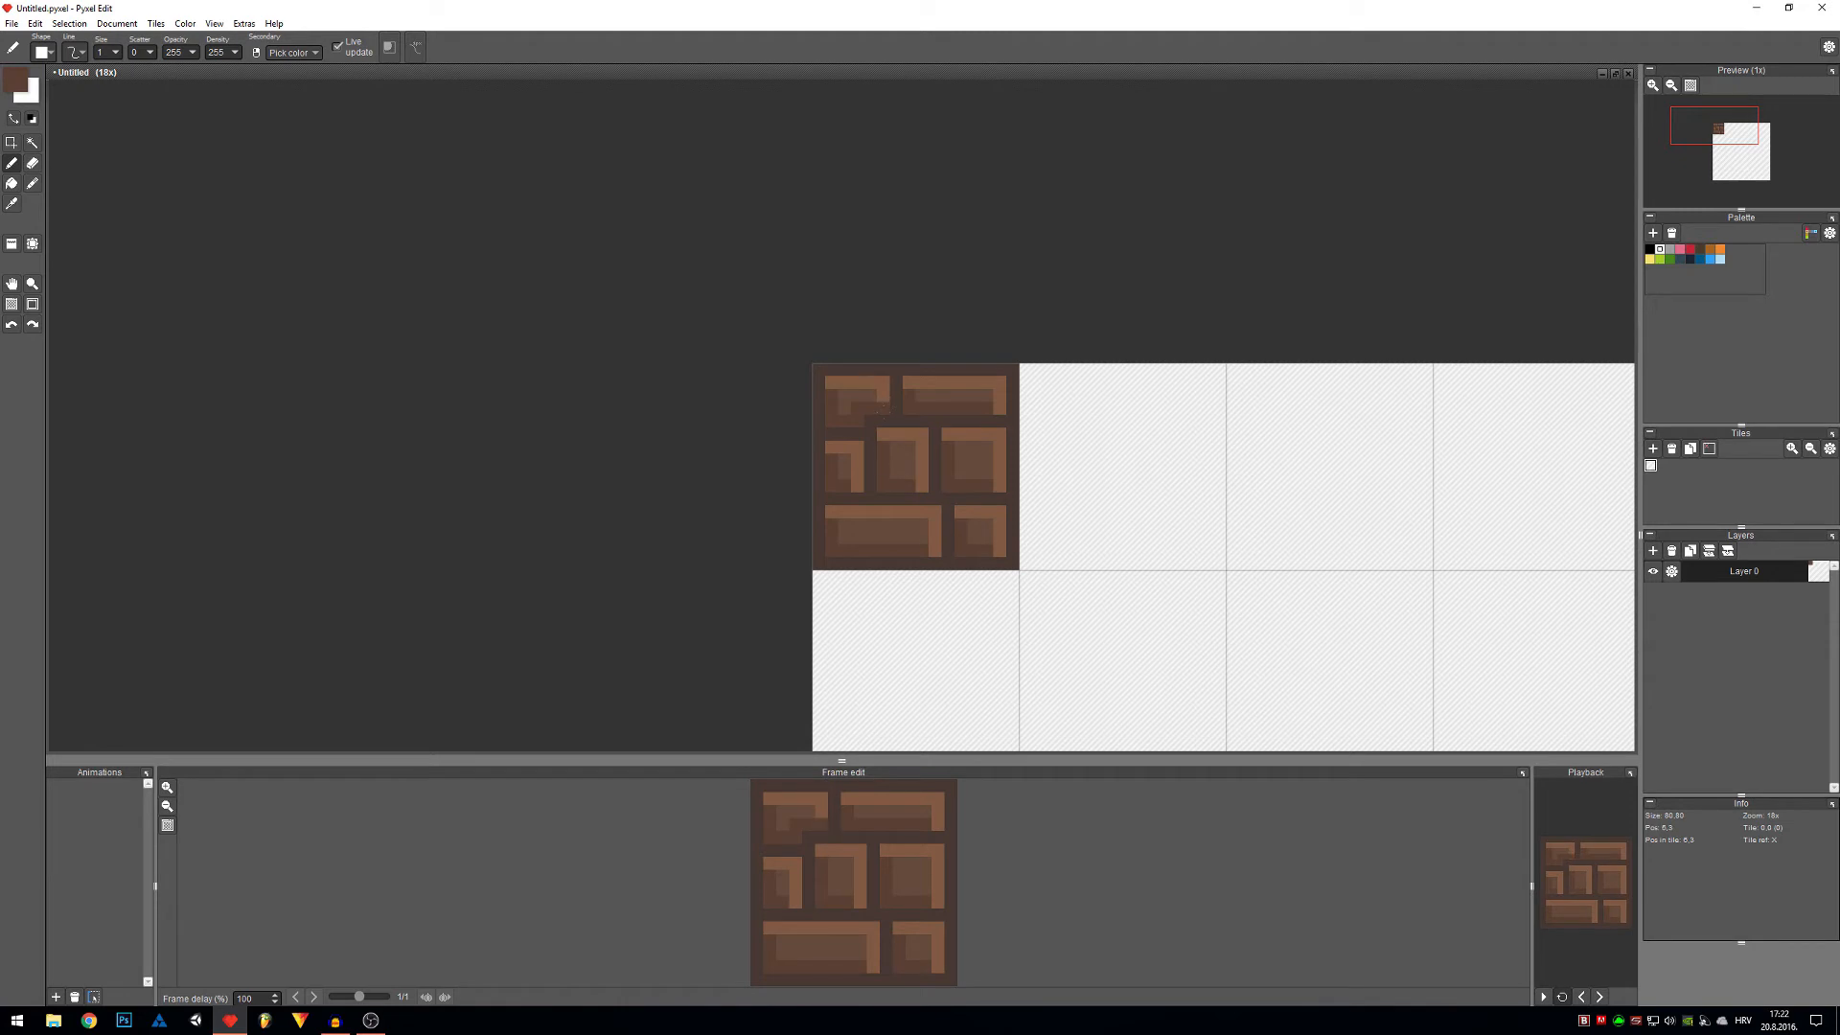
Fill the rest of the canvas with copies of the brick tile to test how it repeats.
scroll(1021, 485, "down", 5)
key("t")
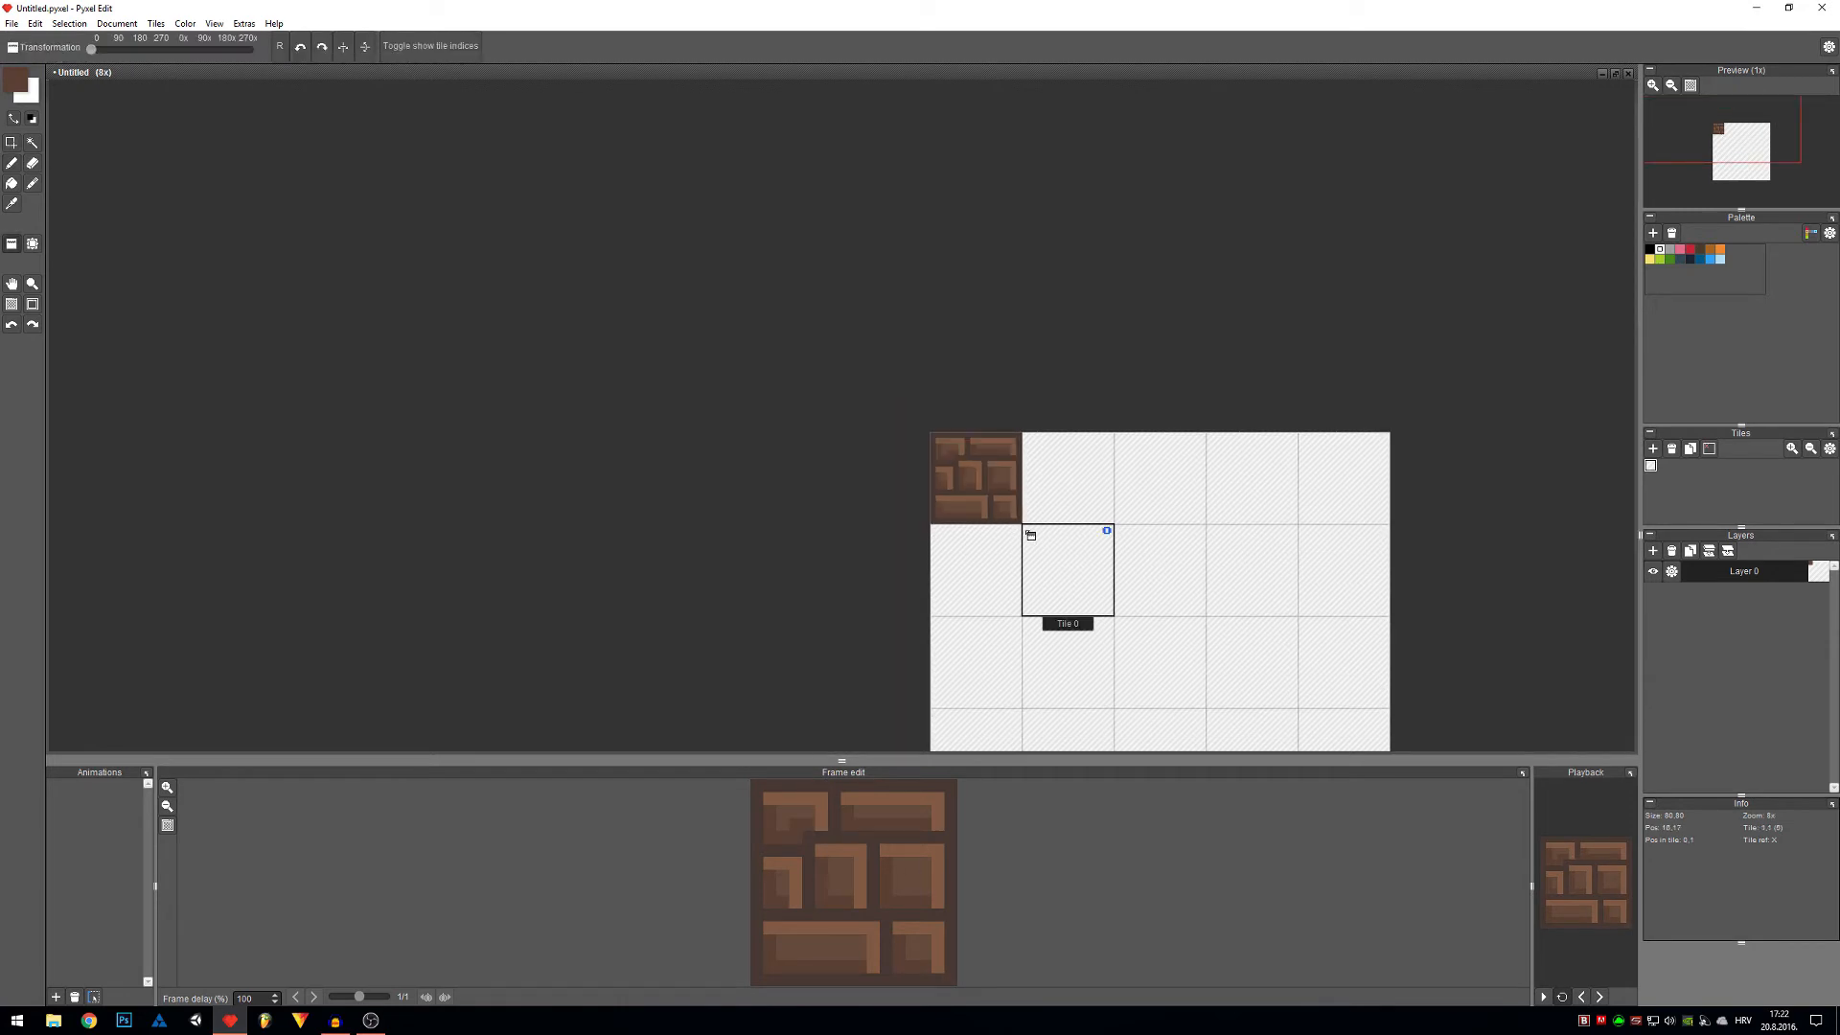
left_click_drag(1082, 566, 945, 456)
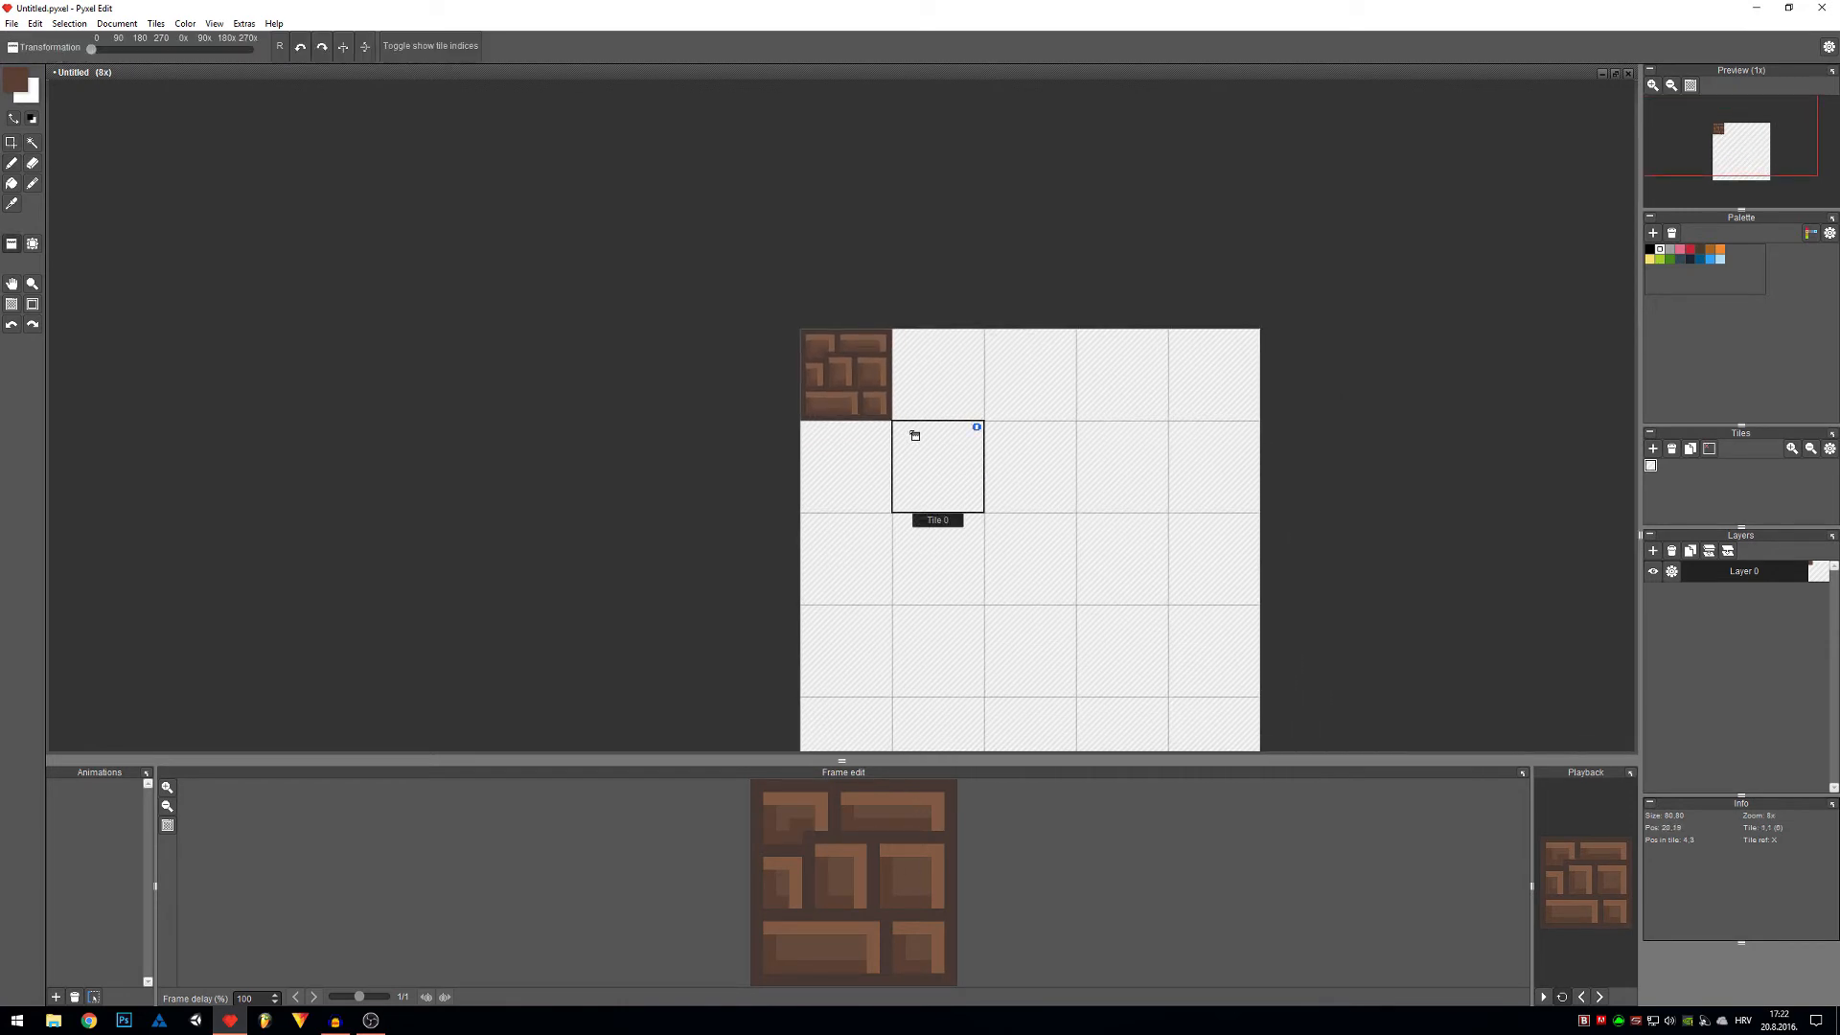
mouse_move(841, 418)
left_mouse_down()
mouse_move(1191, 393)
mouse_move(836, 522)
mouse_move(1141, 677)
mouse_move(940, 669)
mouse_move(944, 724)
mouse_move(1150, 731)
left_mouse_up()
scroll(944, 723, "down", 2)
left_click(901, 706)
Hide the tile grid on the canvas and examine the repeating brick pattern.
left_click(214, 23)
left_click(675, 315)
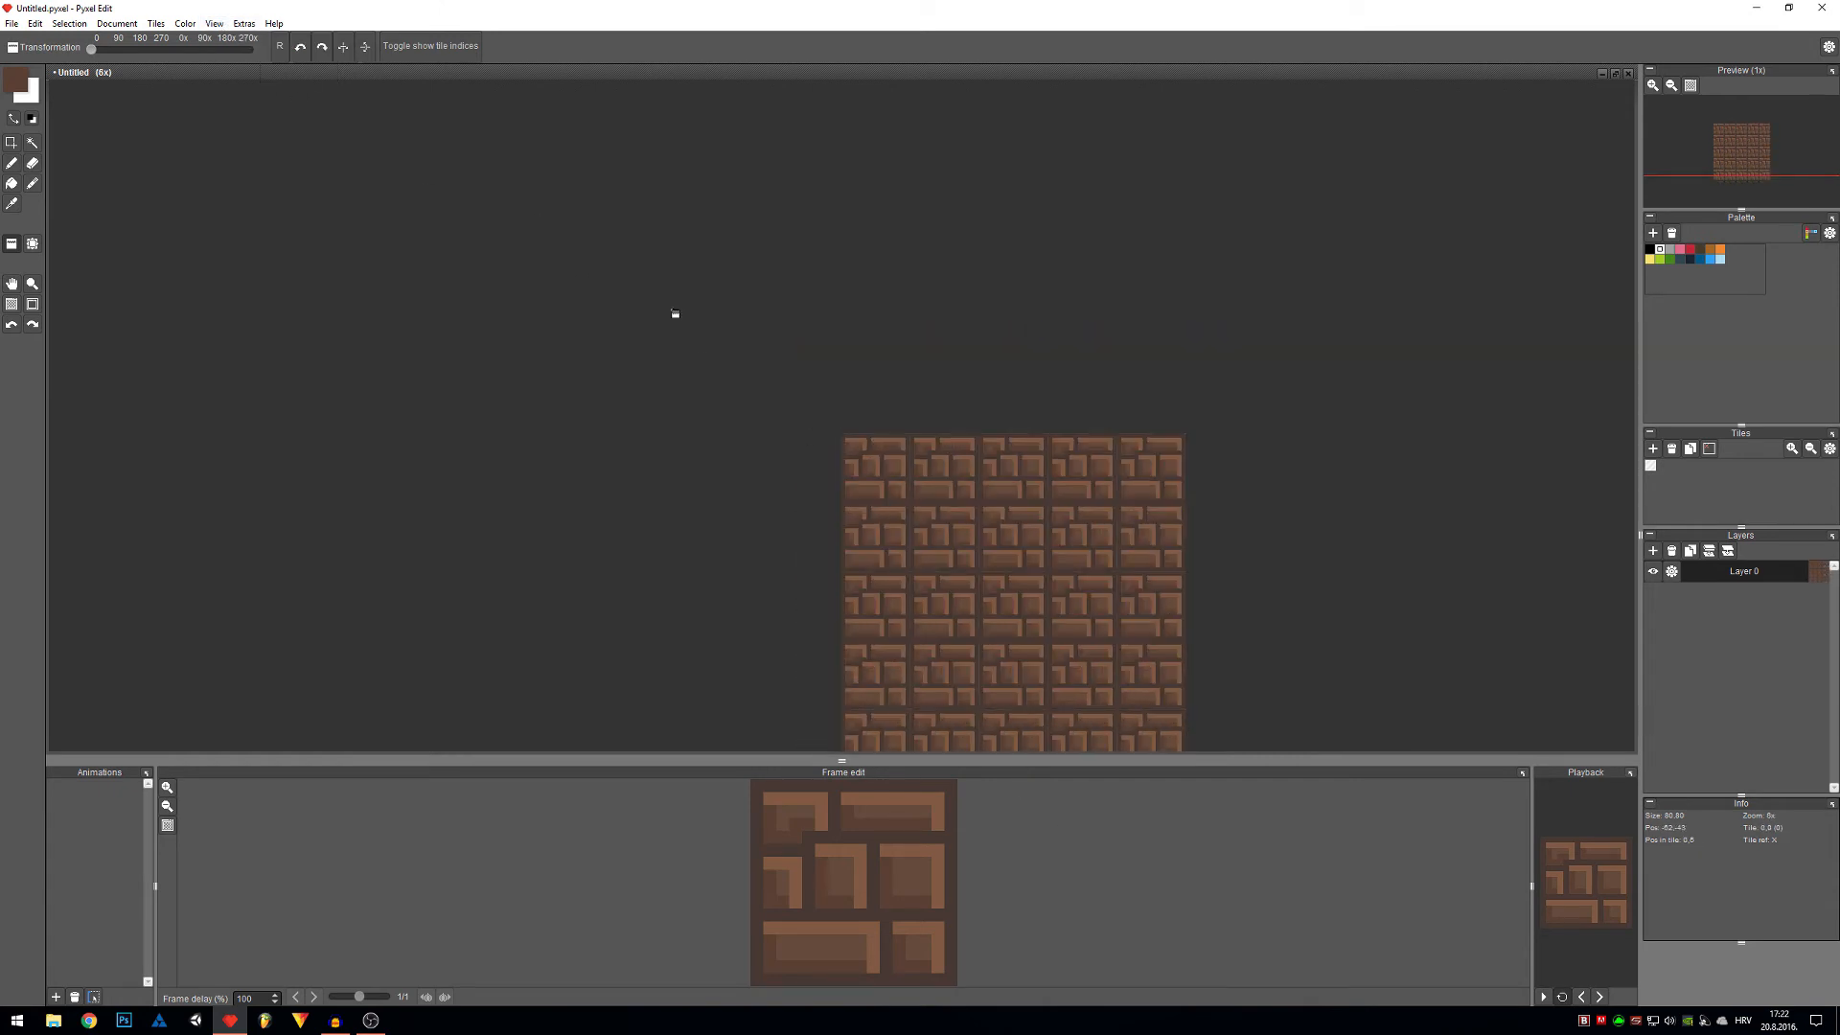
scroll(1164, 508, "up", 2)
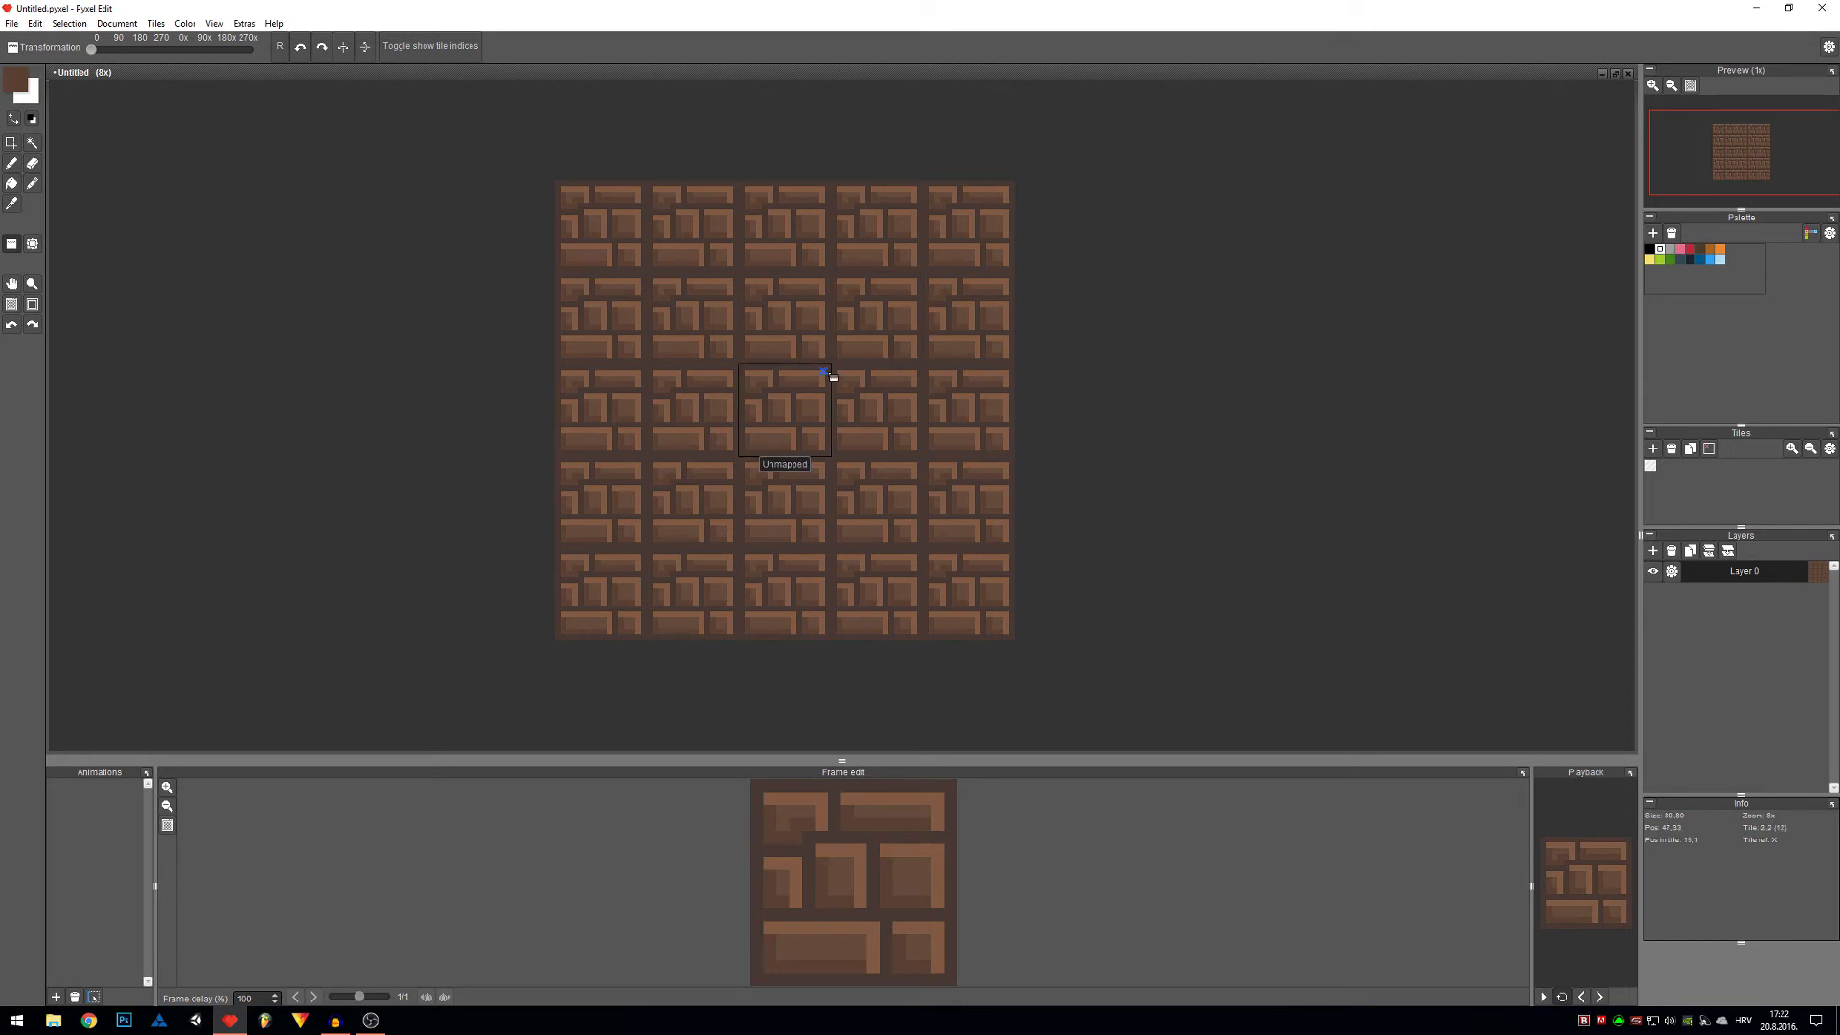
Undo the placed tile copies until only the original brick tile is left.
key("ctrl+z")
key("ctrl+z")
key("ctrl+z")
key("ctrl+z")
key("ctrl+z")
key("ctrl+z")
key("ctrl+z")
key("ctrl+z")
key("ctrl+z")
key("ctrl+z")
key("ctrl+z")
key("ctrl+z")
key("ctrl+z")
key("ctrl+z")
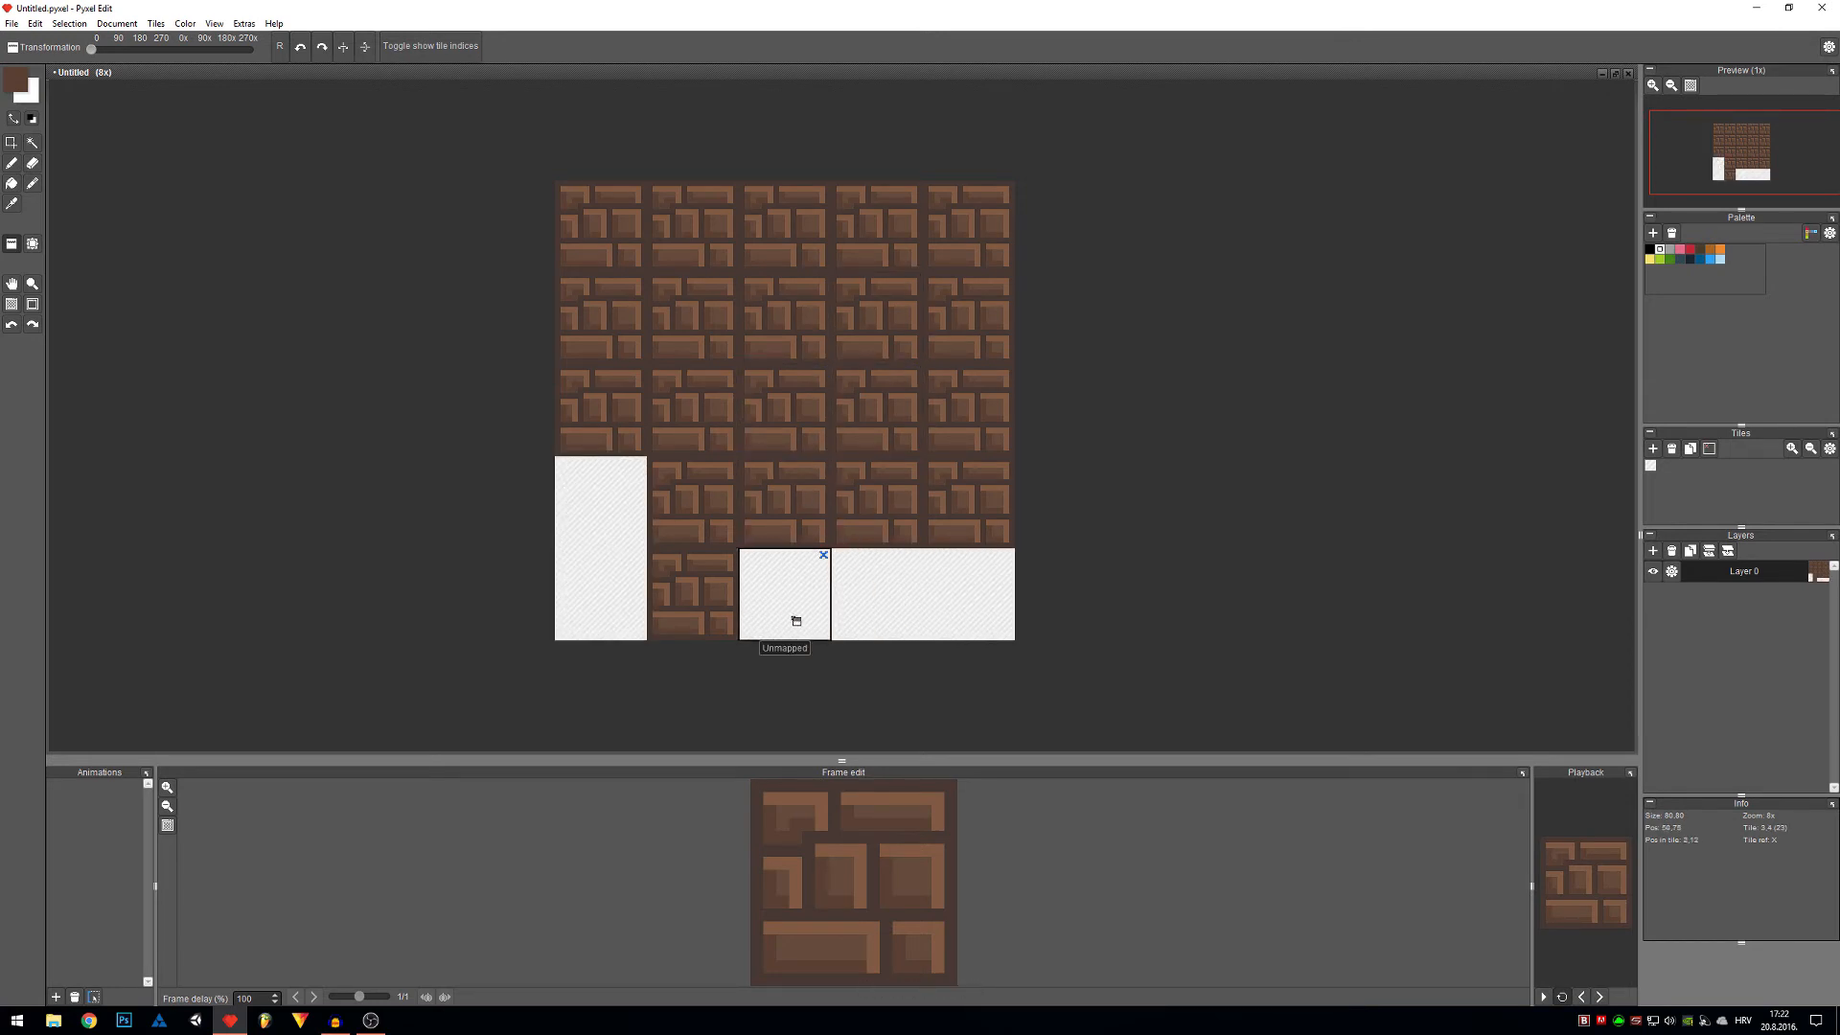
key("ctrl+z")
key("ctrl+z")
key("ctrl+z")
key("ctrl+z")
key("ctrl+z")
key("ctrl+z")
key("ctrl+z")
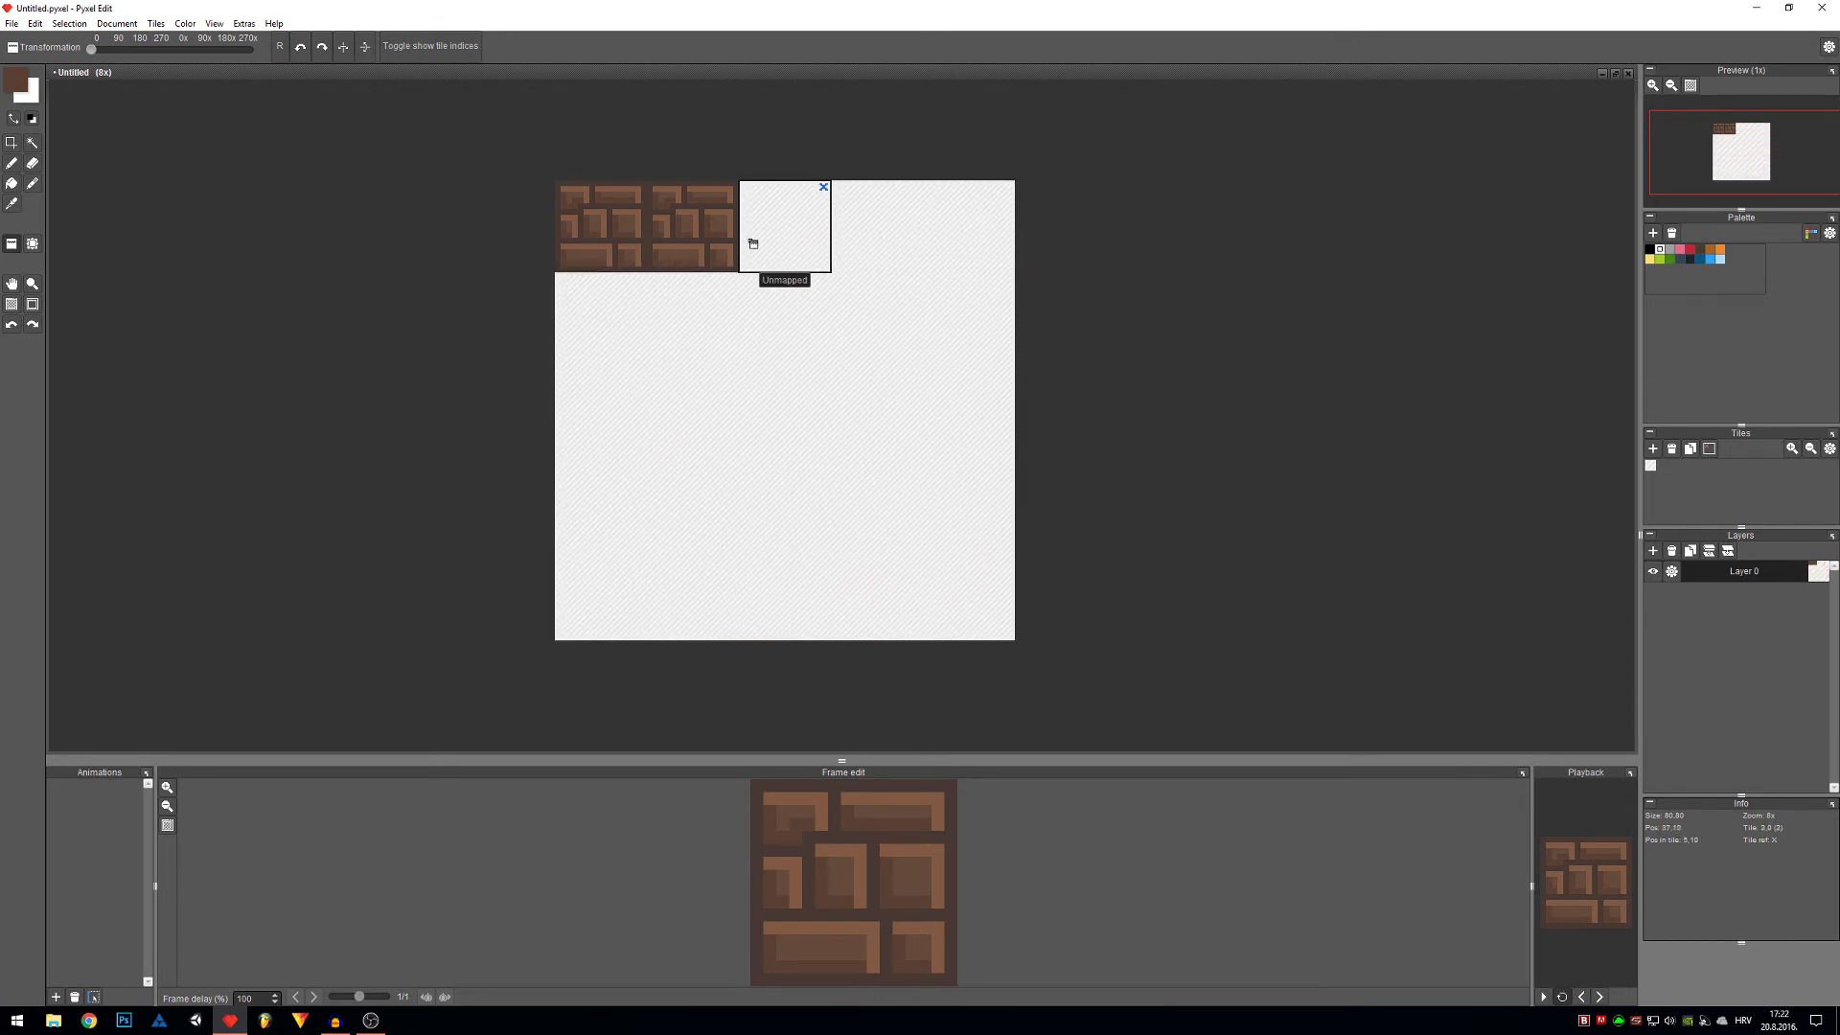
Split the brick tile into four quarters by moving its lower and right halves one pixel away.
scroll(612, 253, "up", 5)
left_click_drag(726, 390, 952, 636)
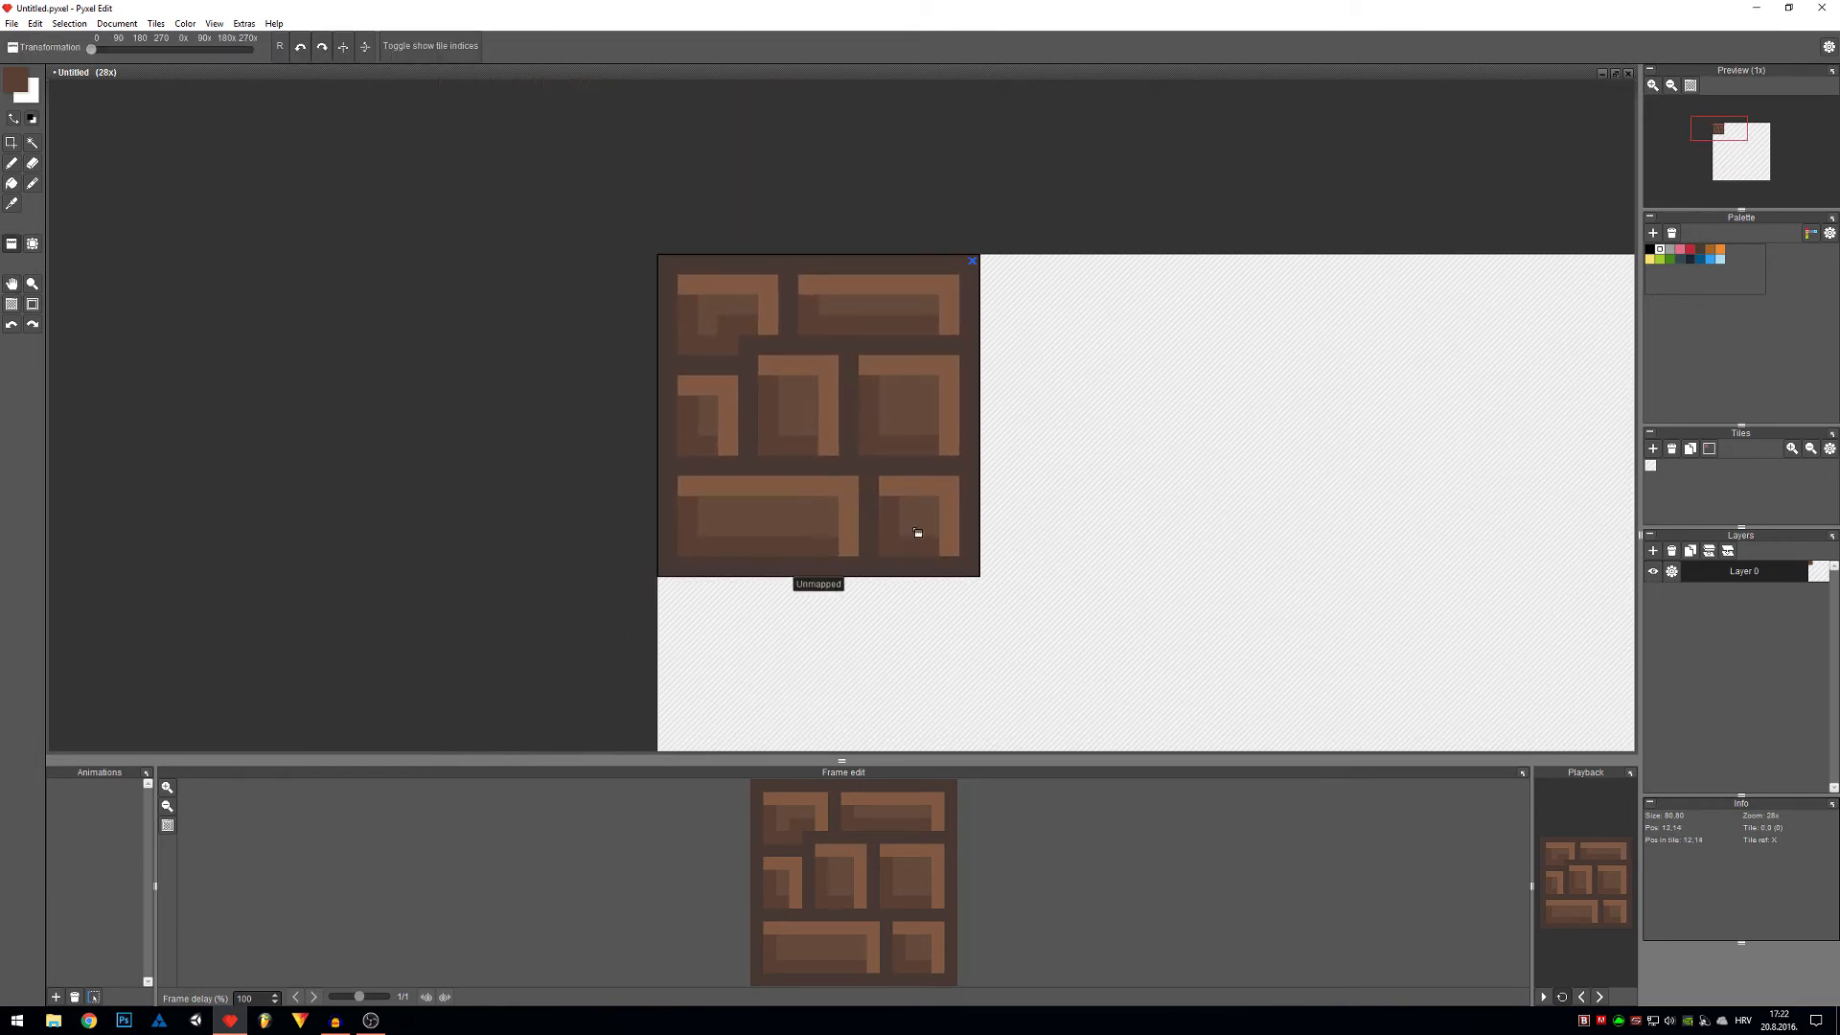
scroll(916, 534, "down", 4)
key("s")
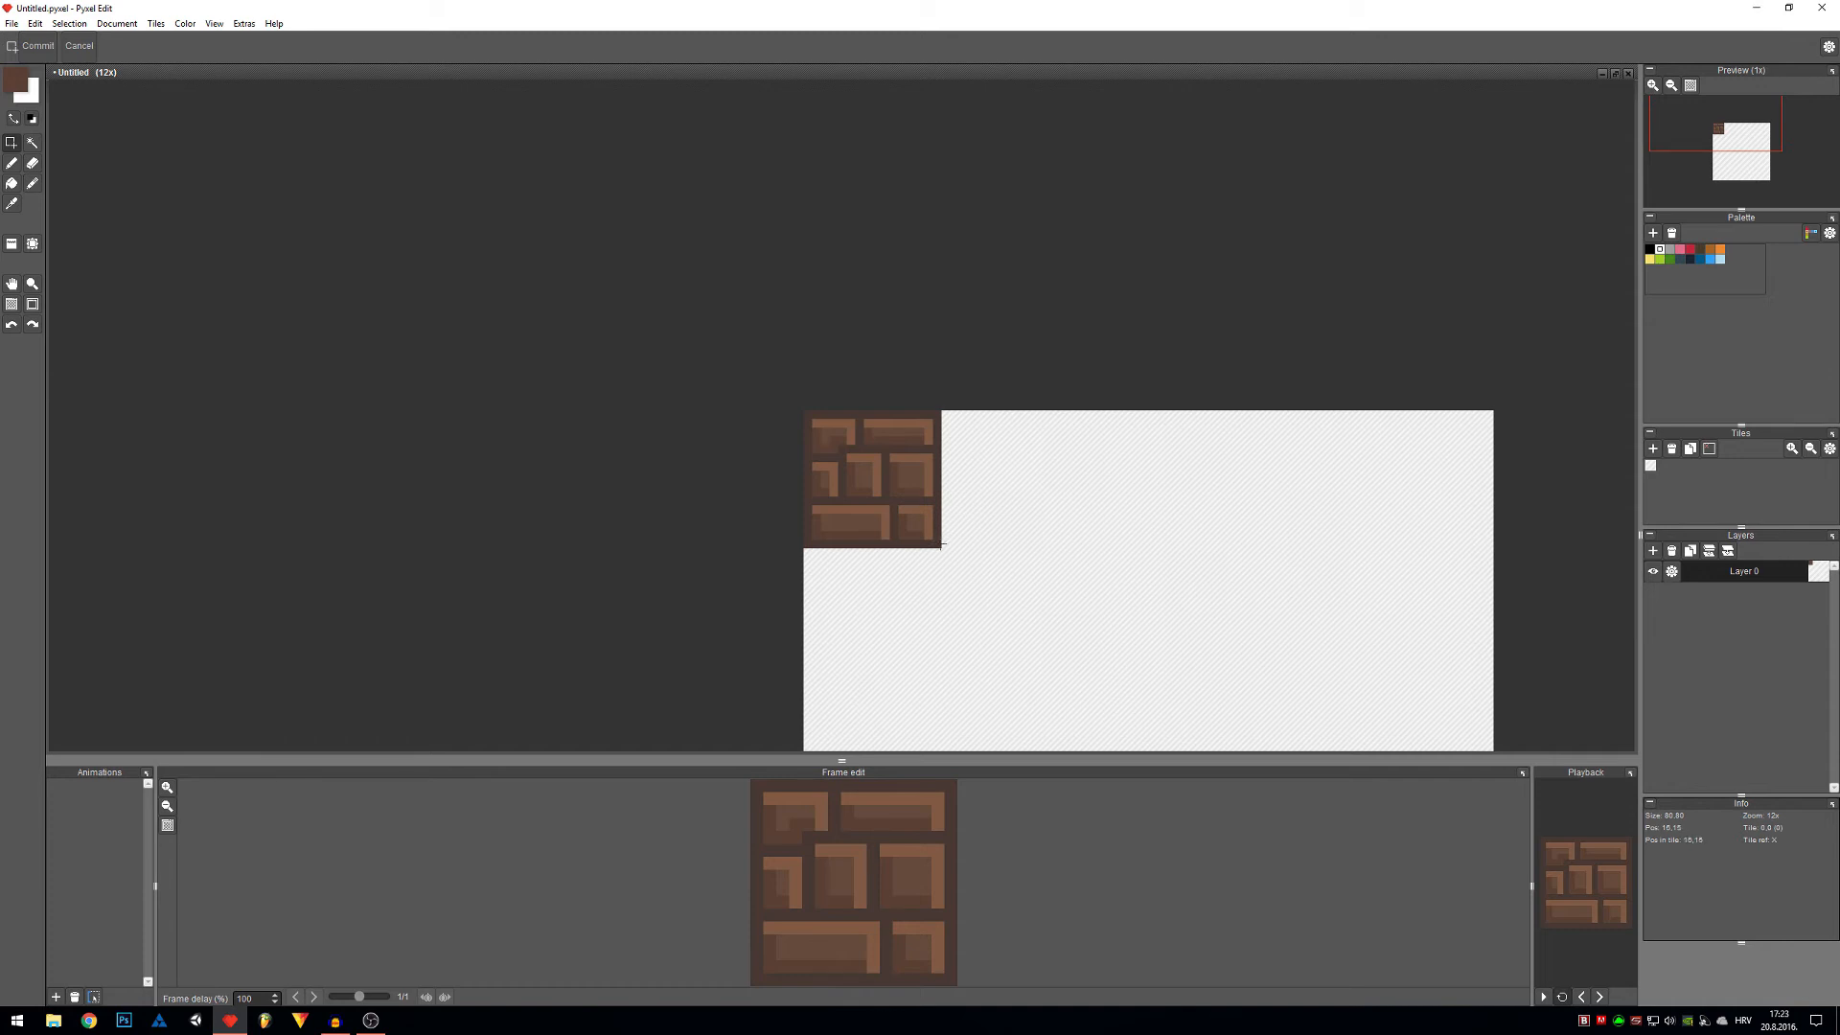
left_click_drag(931, 548, 812, 479)
left_click_drag(808, 483, 809, 551)
left_click_drag(870, 520, 917, 458)
left_click(986, 522)
left_click(987, 464)
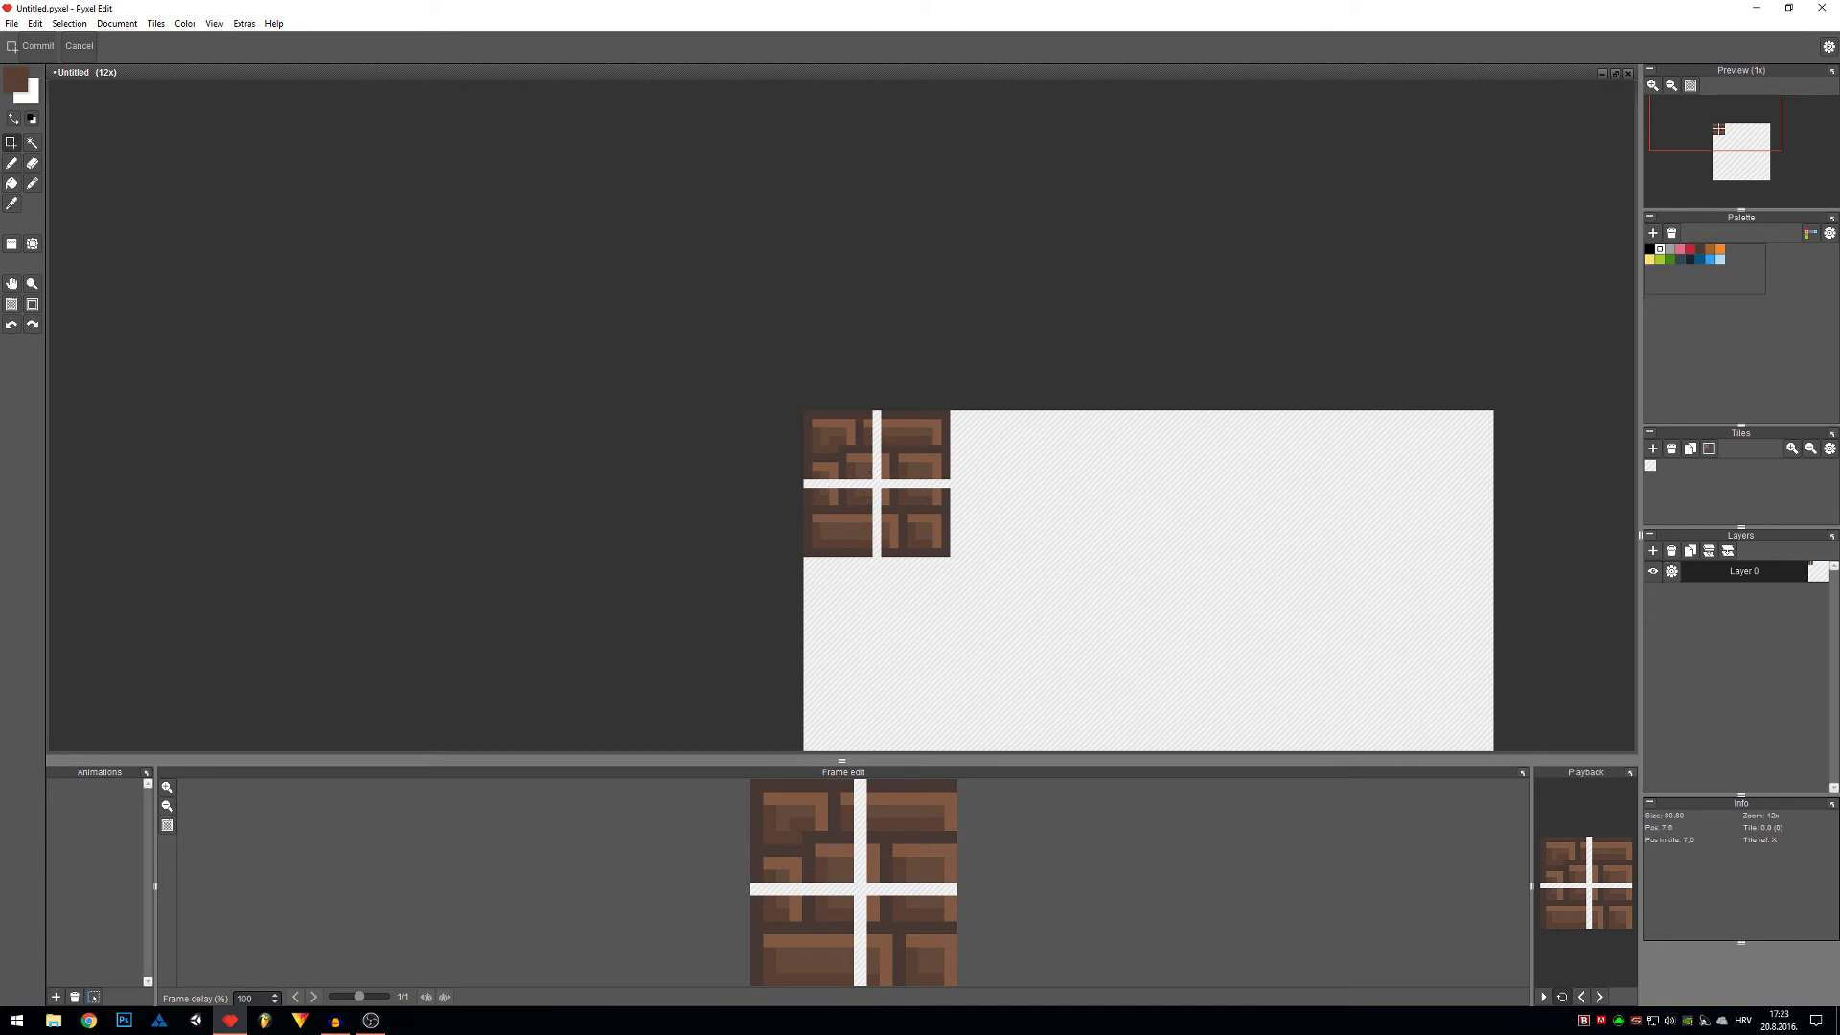
Exchange the tile's upper-left and lower-right quarters diagonally and set the upper-right quarter aside on the canvas.
left_click_drag(873, 477, 796, 407)
key("ctrl+d")
mouse_move(807, 475)
left_mouse_down()
mouse_move(806, 405)
mouse_move(1012, 582)
mouse_move(833, 450)
left_mouse_up()
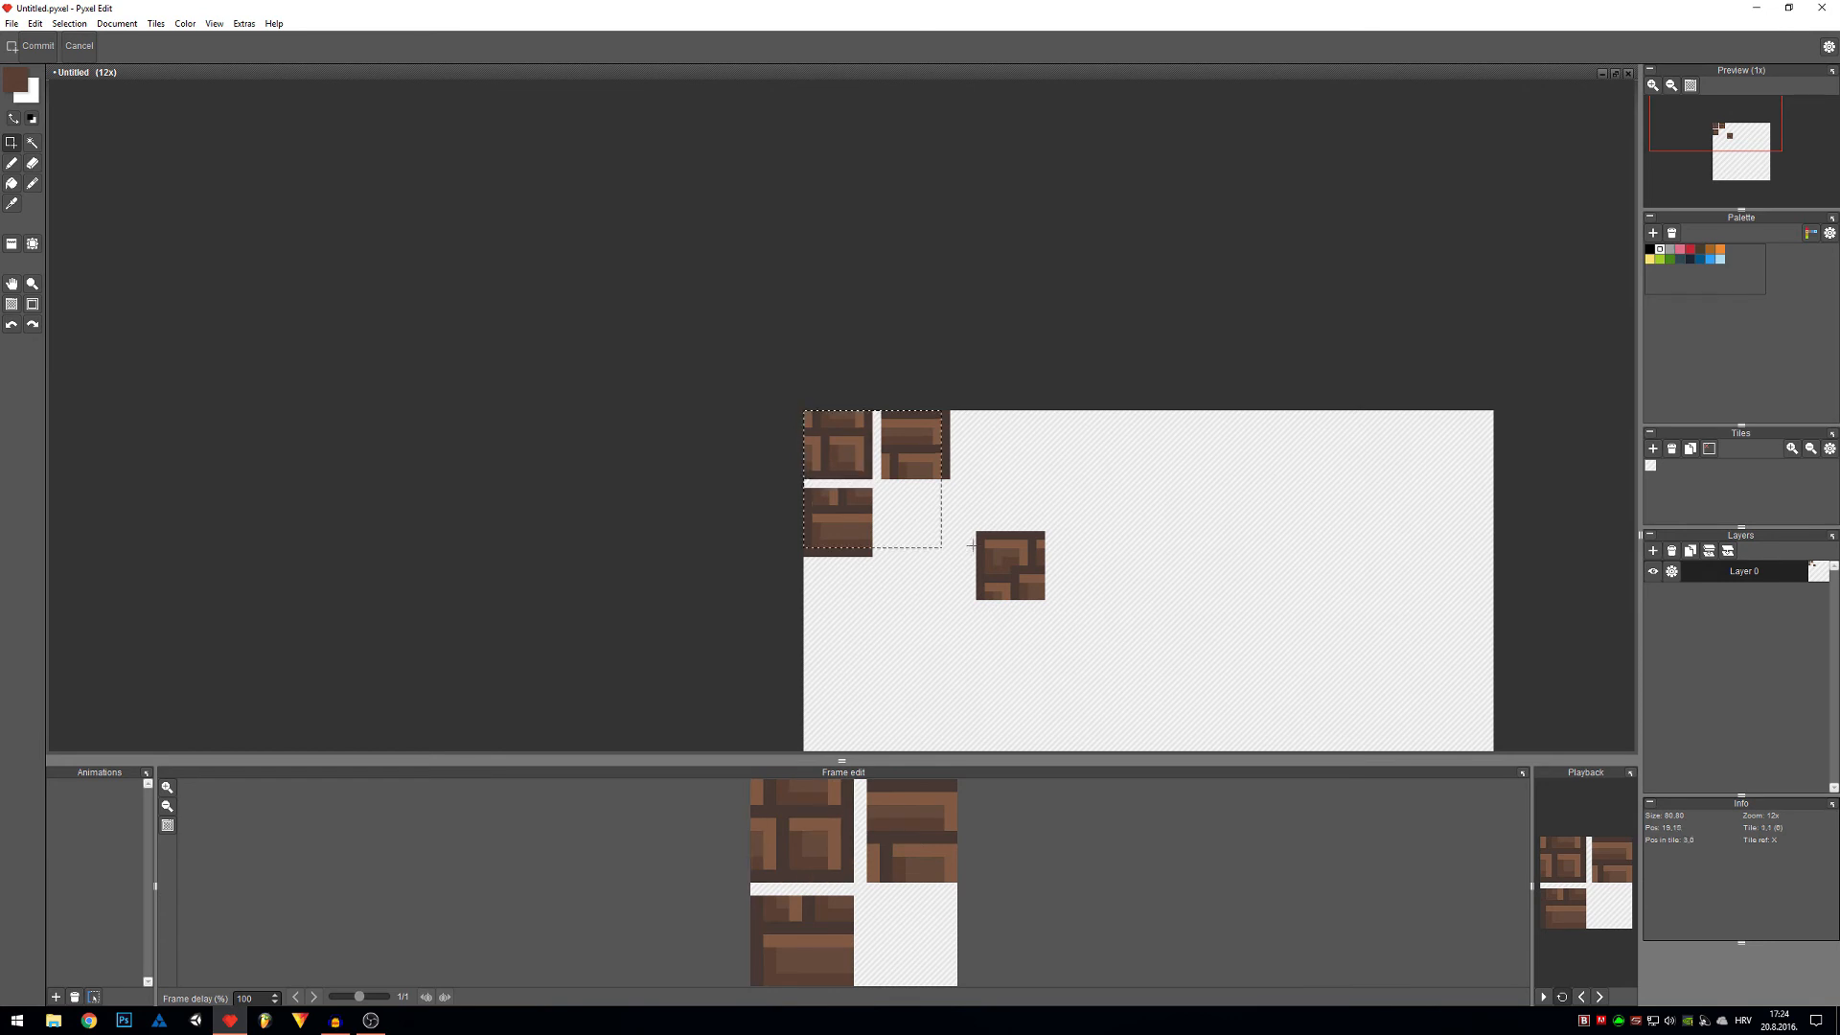
mouse_move(968, 540)
left_mouse_down()
mouse_move(1071, 623)
mouse_move(974, 530)
mouse_move(912, 526)
mouse_move(882, 416)
mouse_move(926, 651)
left_mouse_up()
double_click(987, 490)
left_click(1007, 624)
Move the lower-left quarter into the upper-right corner and the set-aside quarter into the lower-left corner, then deselect.
left_click_drag(872, 555, 900, 468)
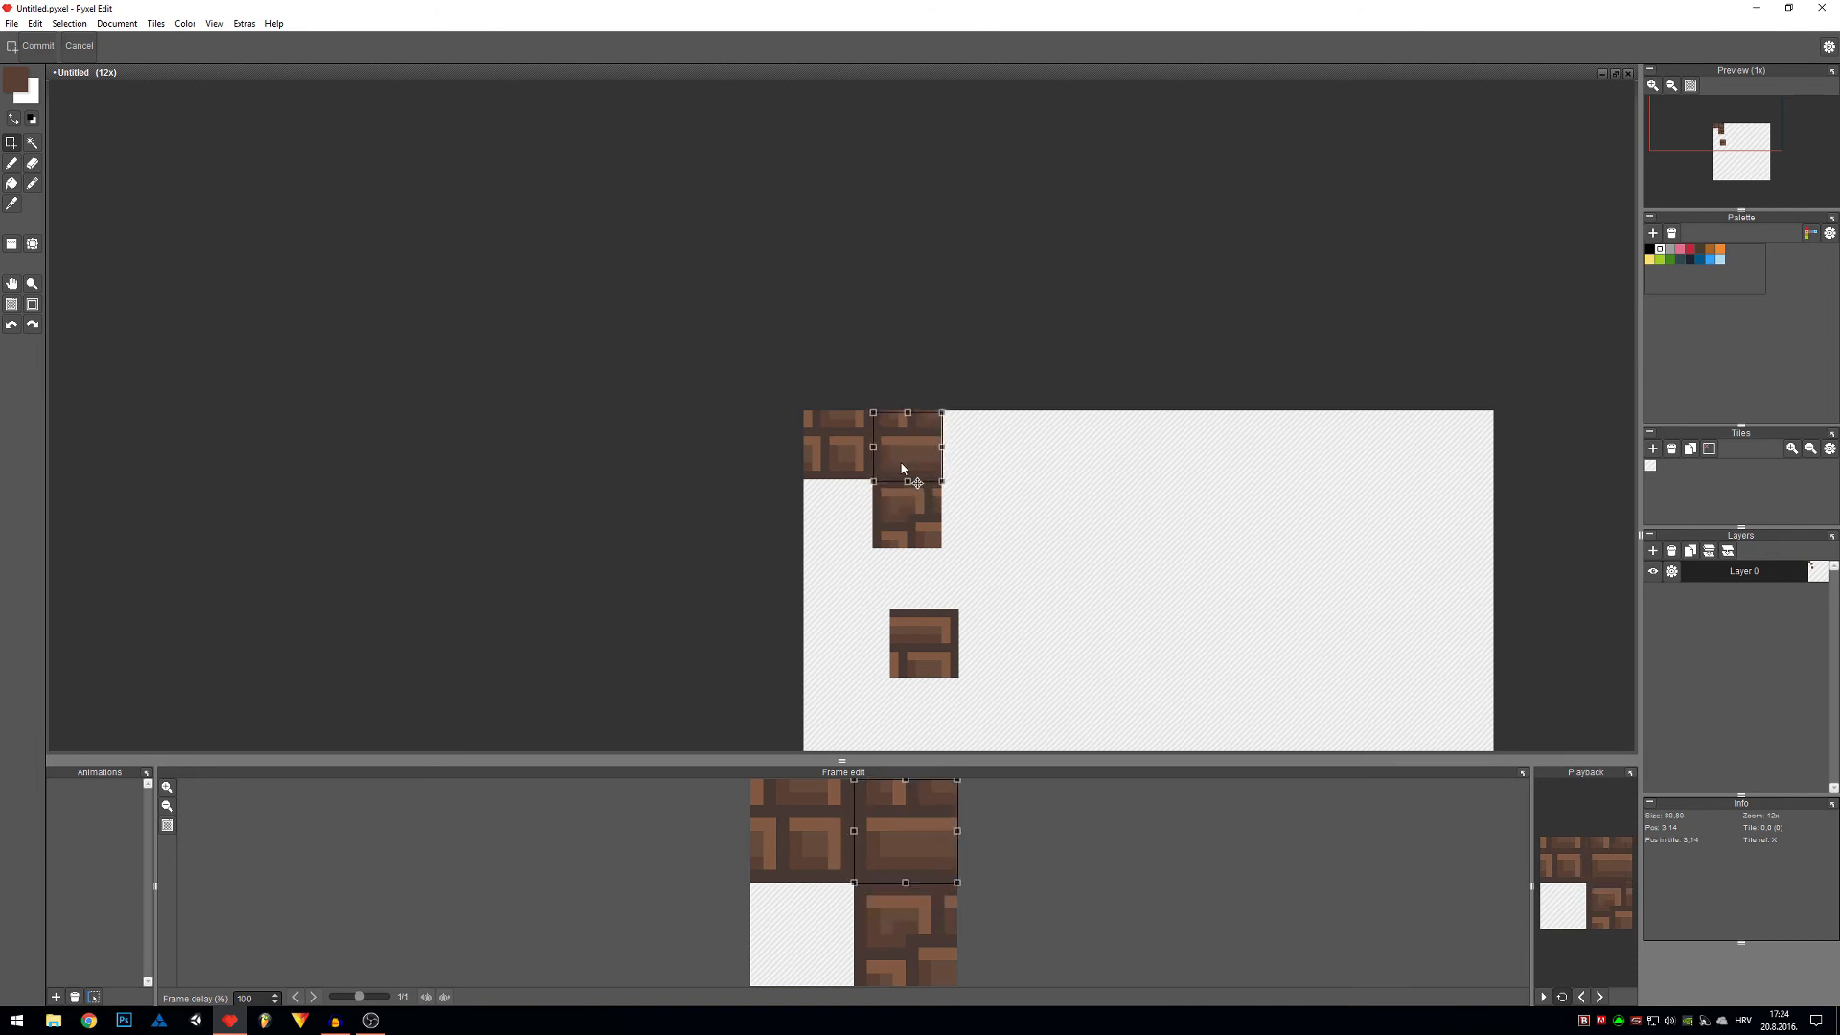
key("Return")
left_click_drag(966, 609, 844, 532)
double_click(1002, 509)
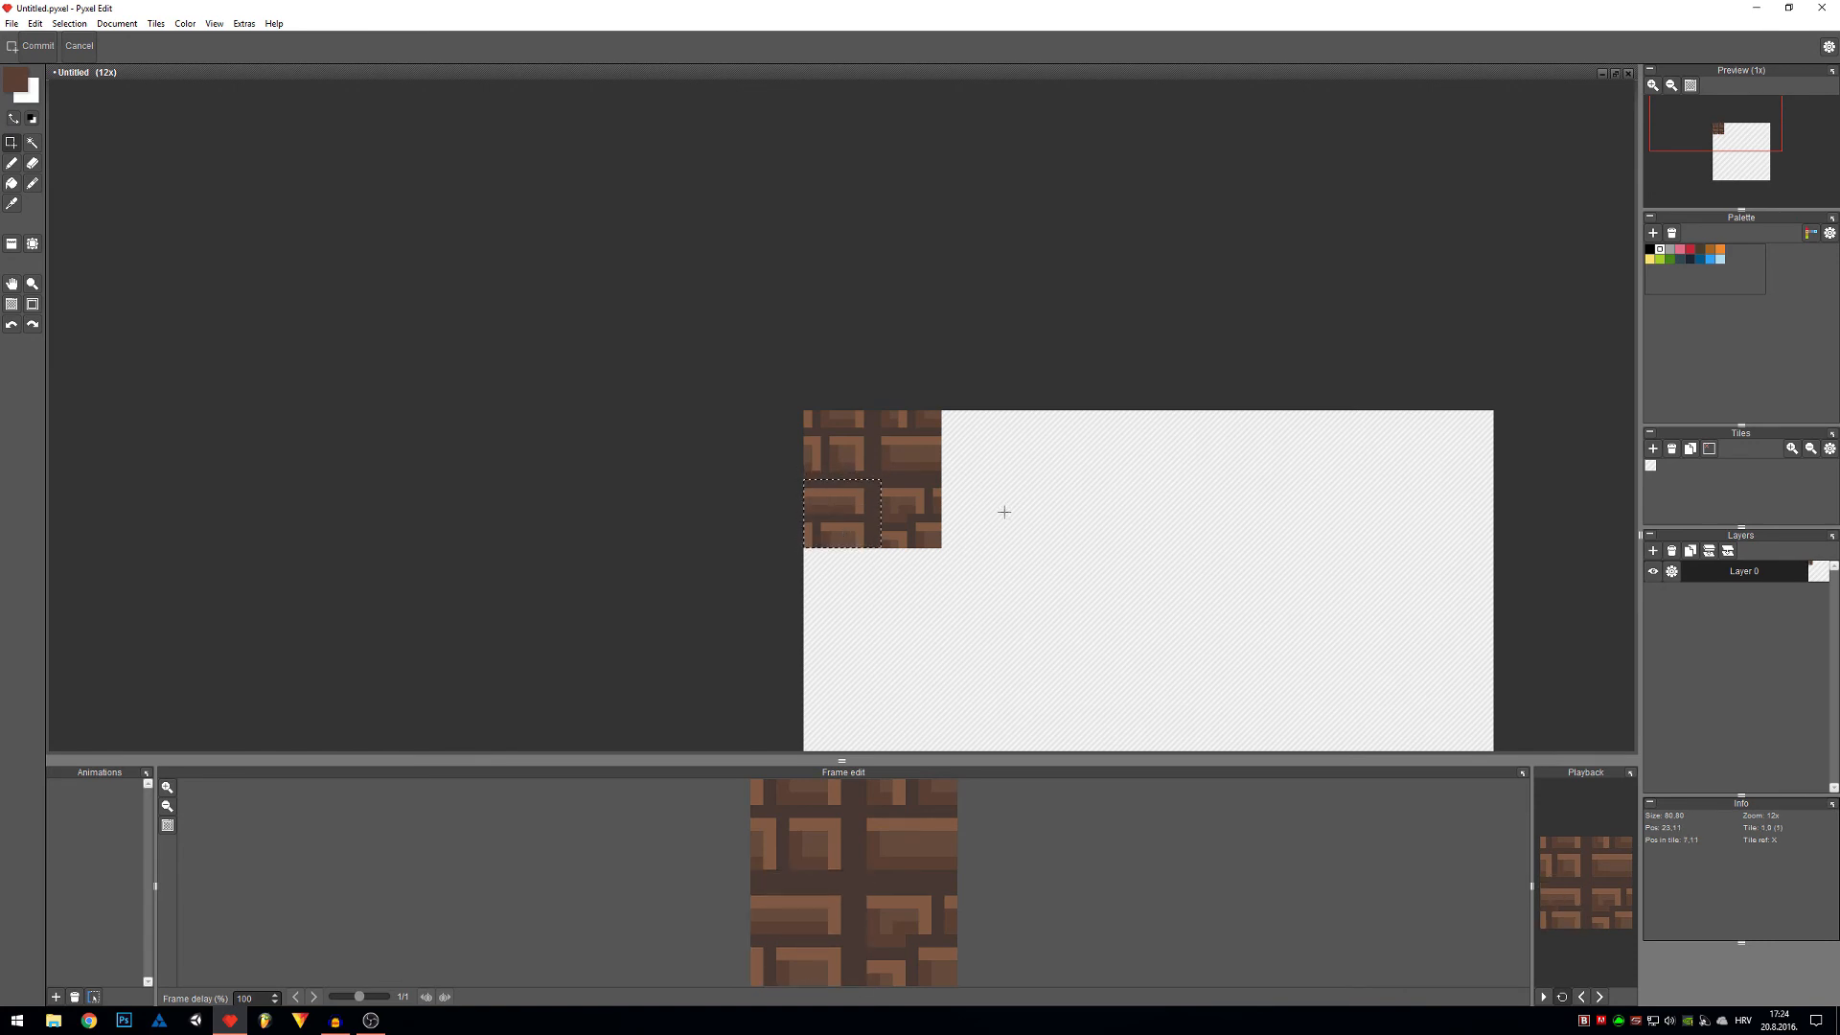
scroll(930, 548, "up", 1)
double_click(863, 608)
left_click(1002, 531)
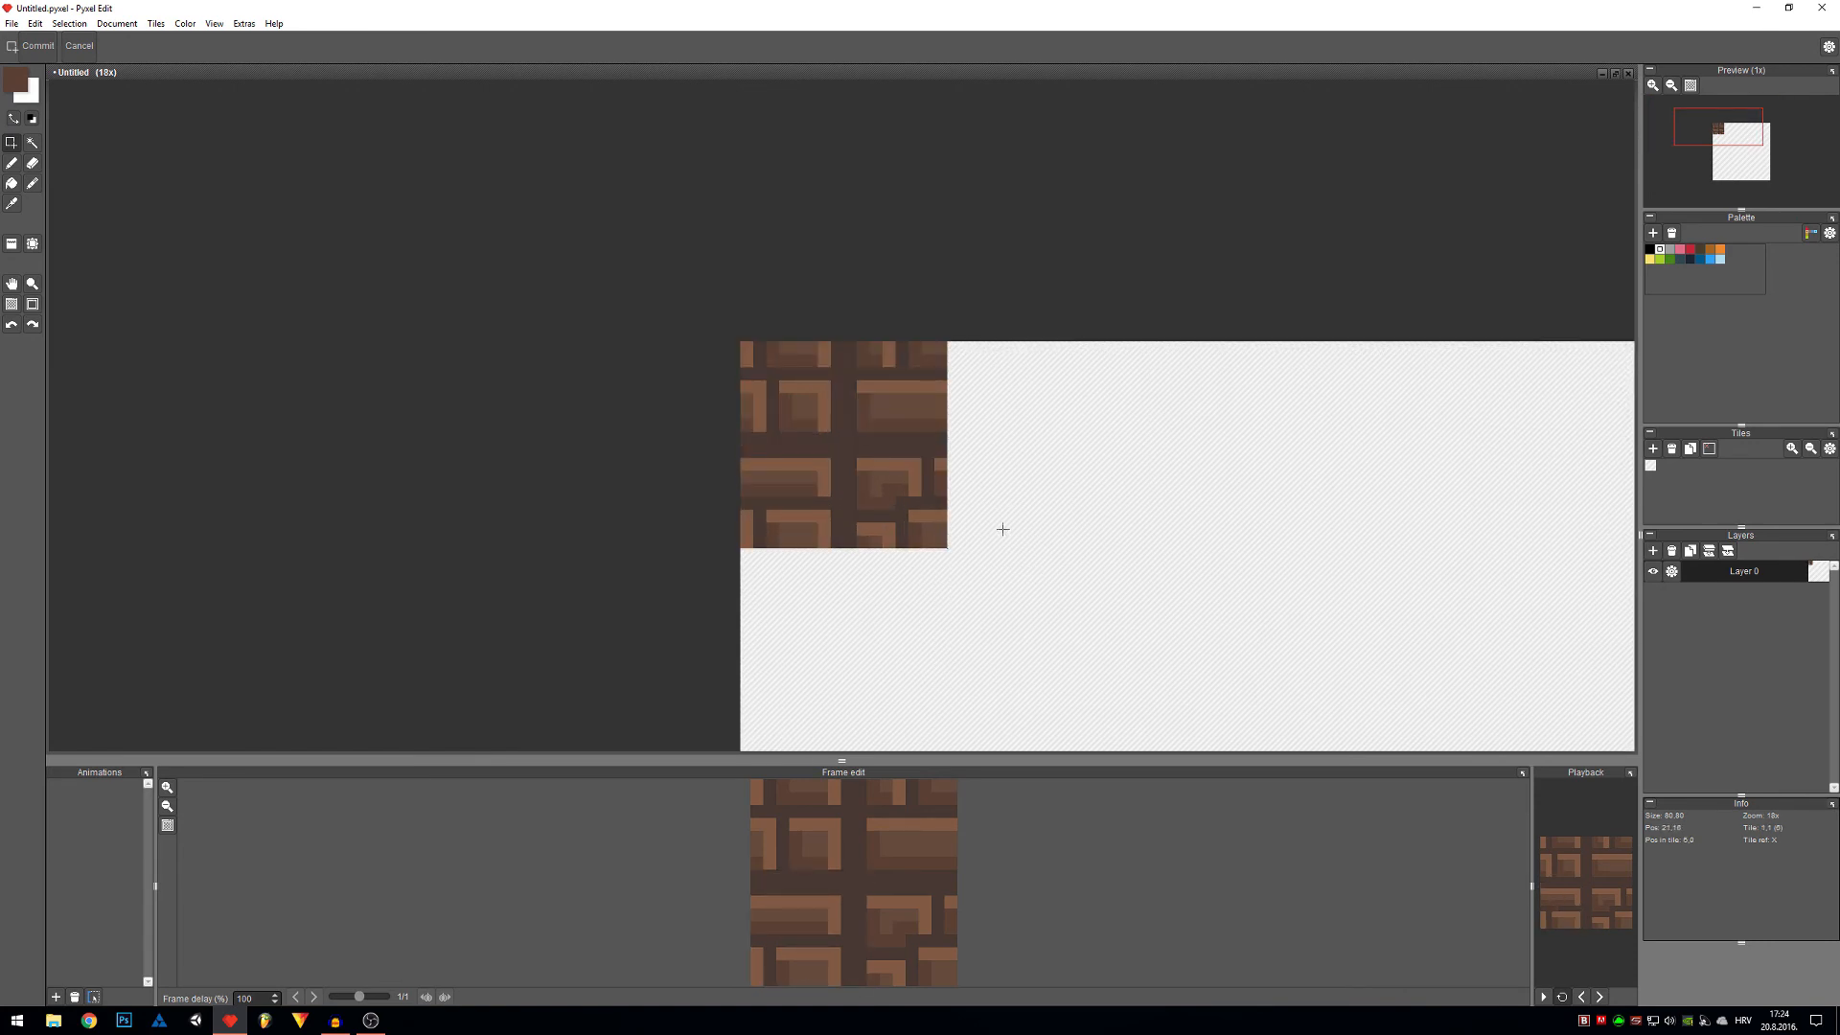
Fill the canvas with copies of the rearranged tile and examine how the pattern repeats.
scroll(973, 518, "down", 3)
key("t")
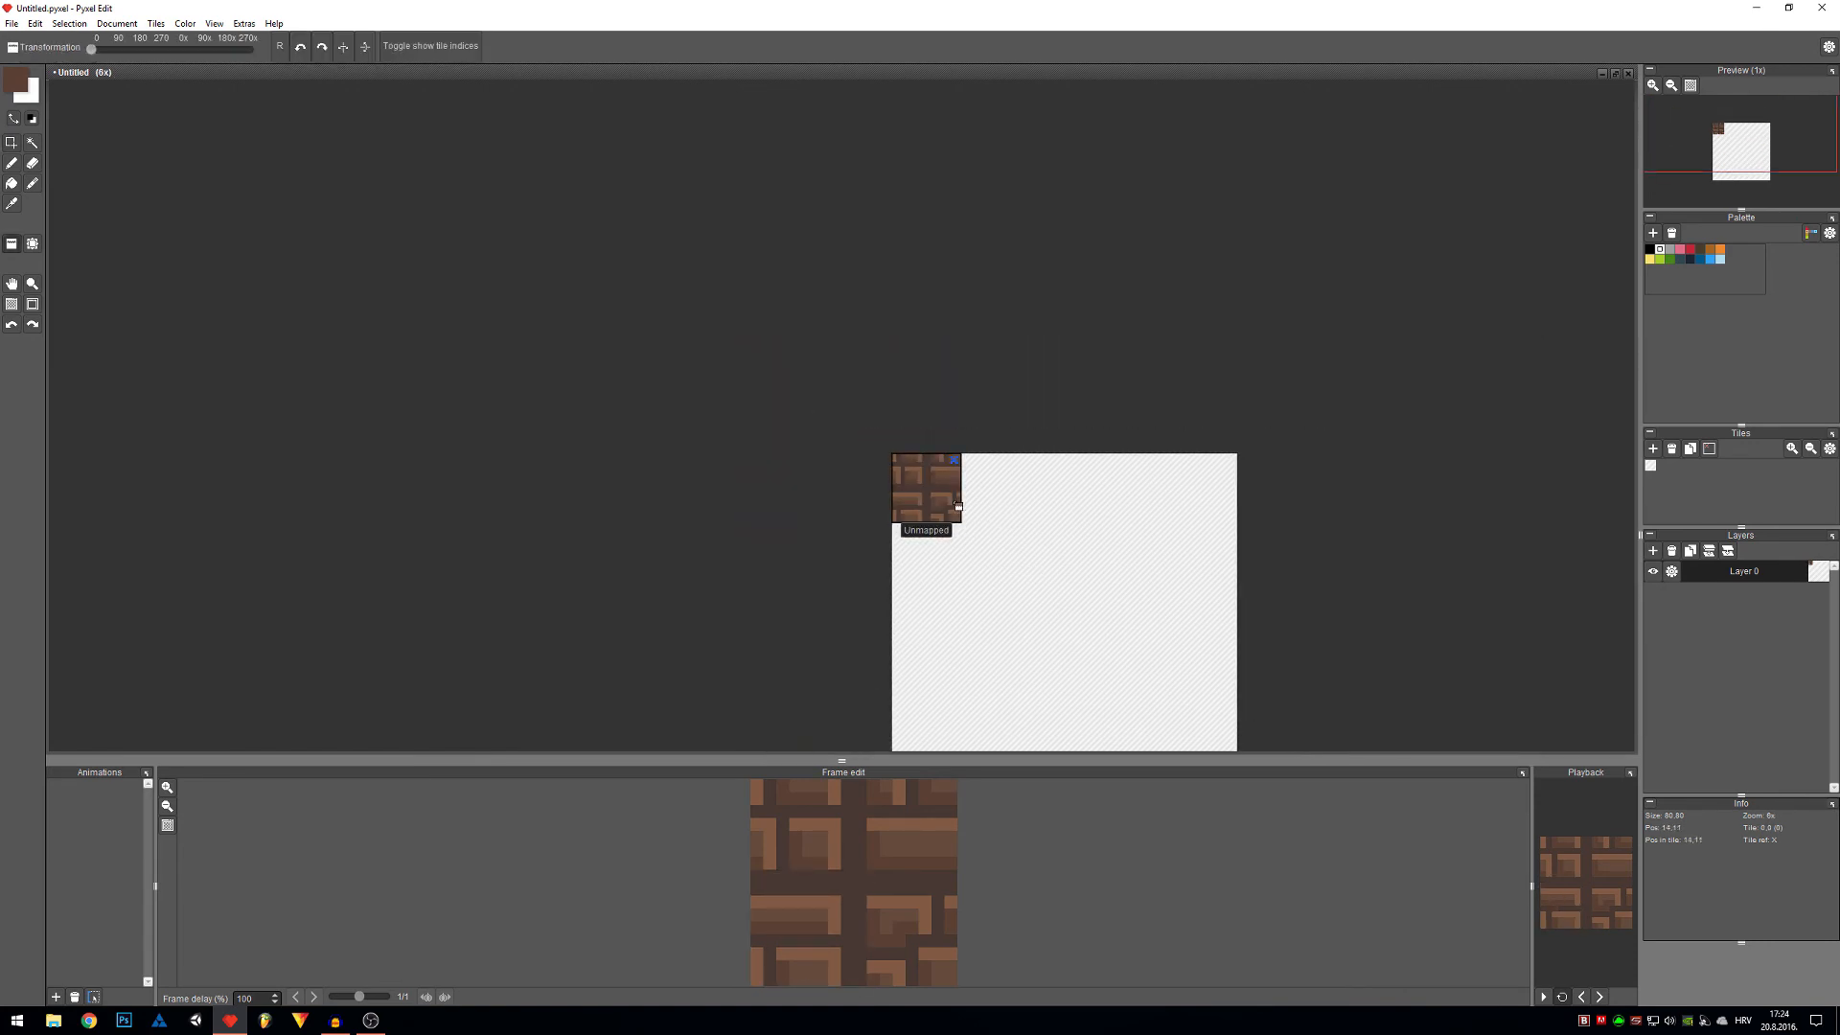
mouse_move(948, 503)
left_mouse_down()
mouse_move(1218, 558)
mouse_move(930, 584)
mouse_move(1174, 708)
mouse_move(1093, 673)
mouse_move(1111, 677)
mouse_move(1092, 713)
mouse_move(1059, 686)
mouse_move(1025, 693)
mouse_move(1039, 732)
mouse_move(1202, 524)
left_mouse_up()
scroll(1109, 669, "down", 1)
scroll(1112, 677, "down", 1)
scroll(1119, 650, "up", 2)
key("space")
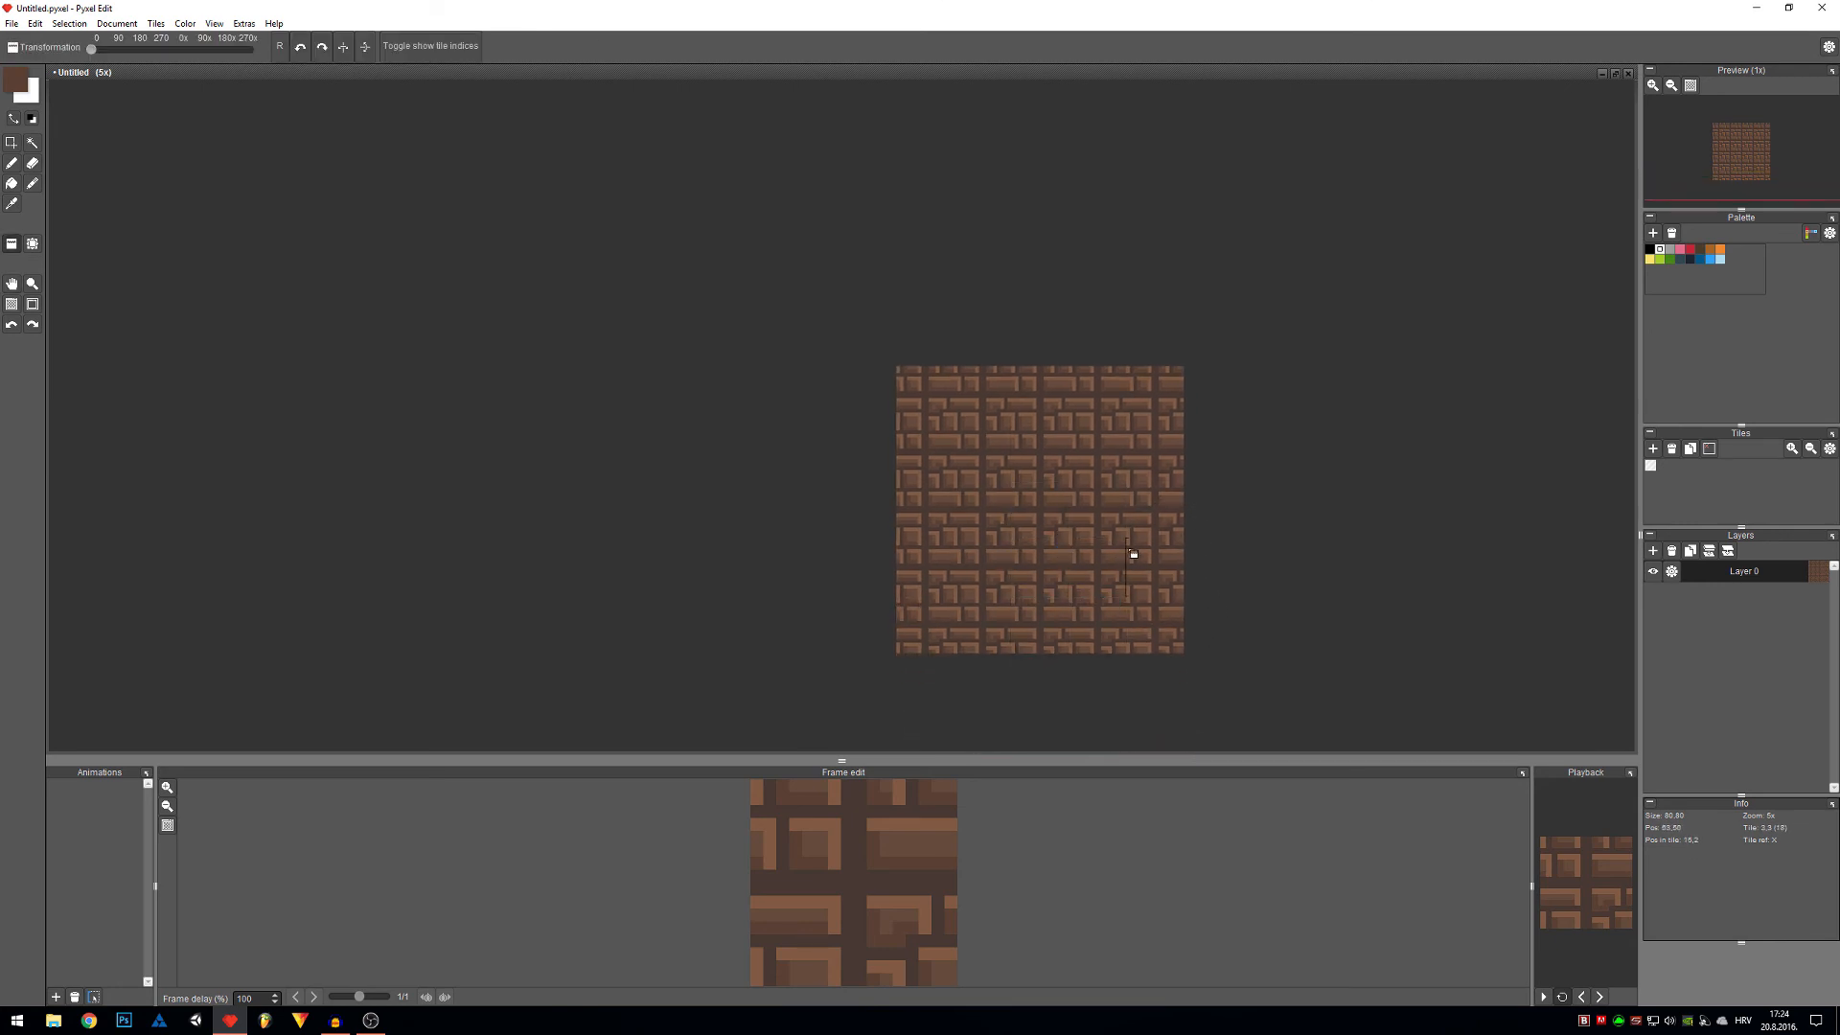
Undo the placed copies of the rearranged tile and bring the remaining tile into close view.
key("ctrl+z")
key("ctrl+z")
scroll(961, 429, "up", 5)
key("space")
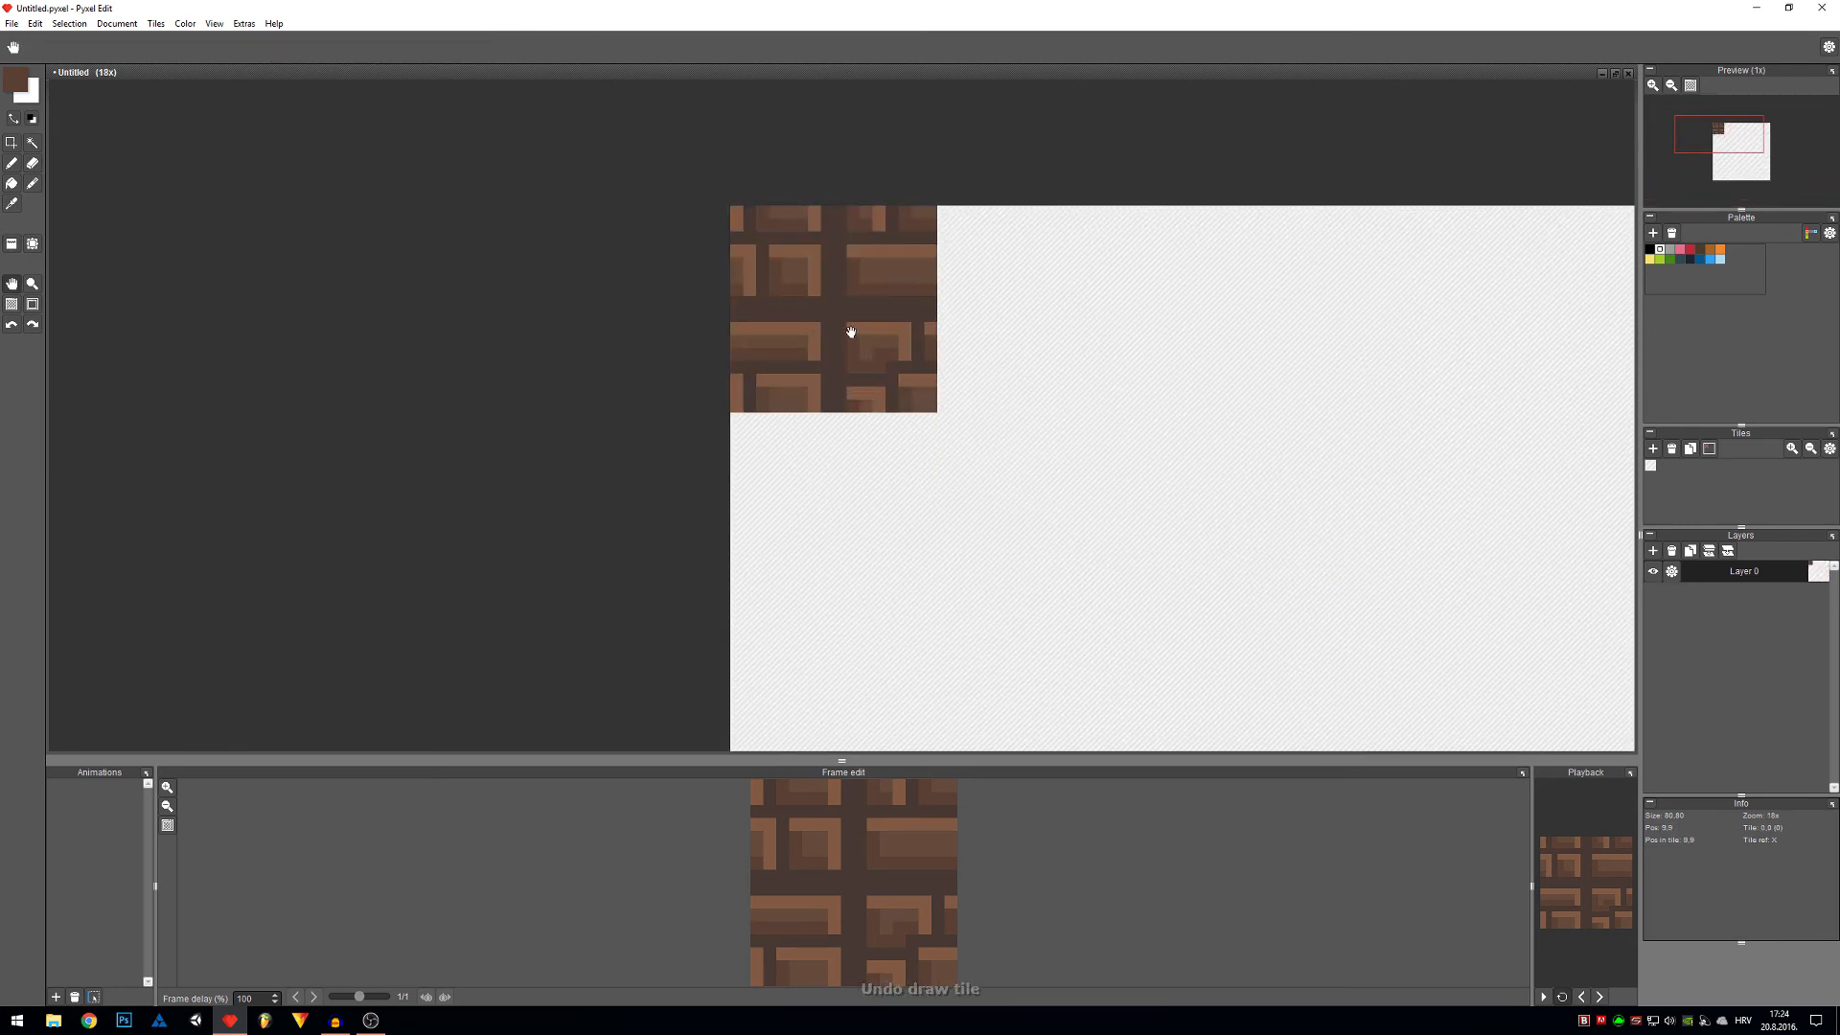
left_click_drag(961, 380, 1028, 596)
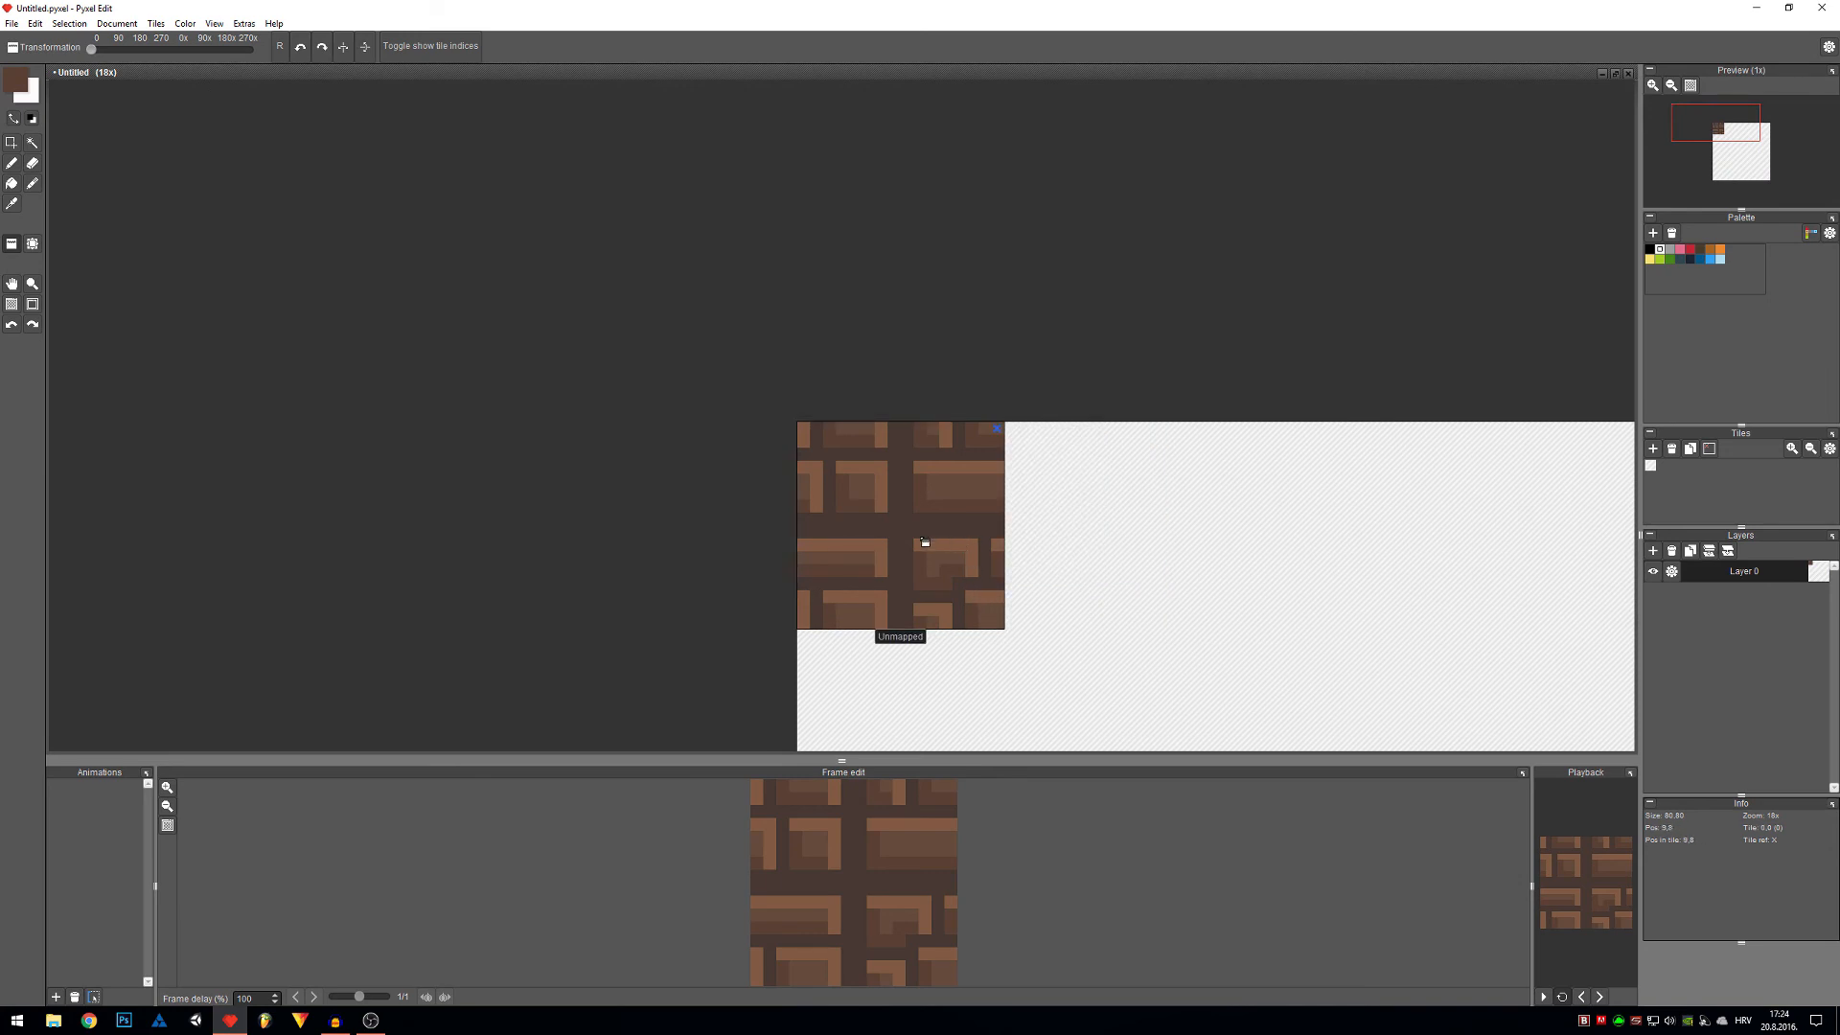
Widen the second-row brick in the tile's left half by one pixel into the thick vertical mortar gap, moving its highlight outward and filling the interior with brown.
key("b")
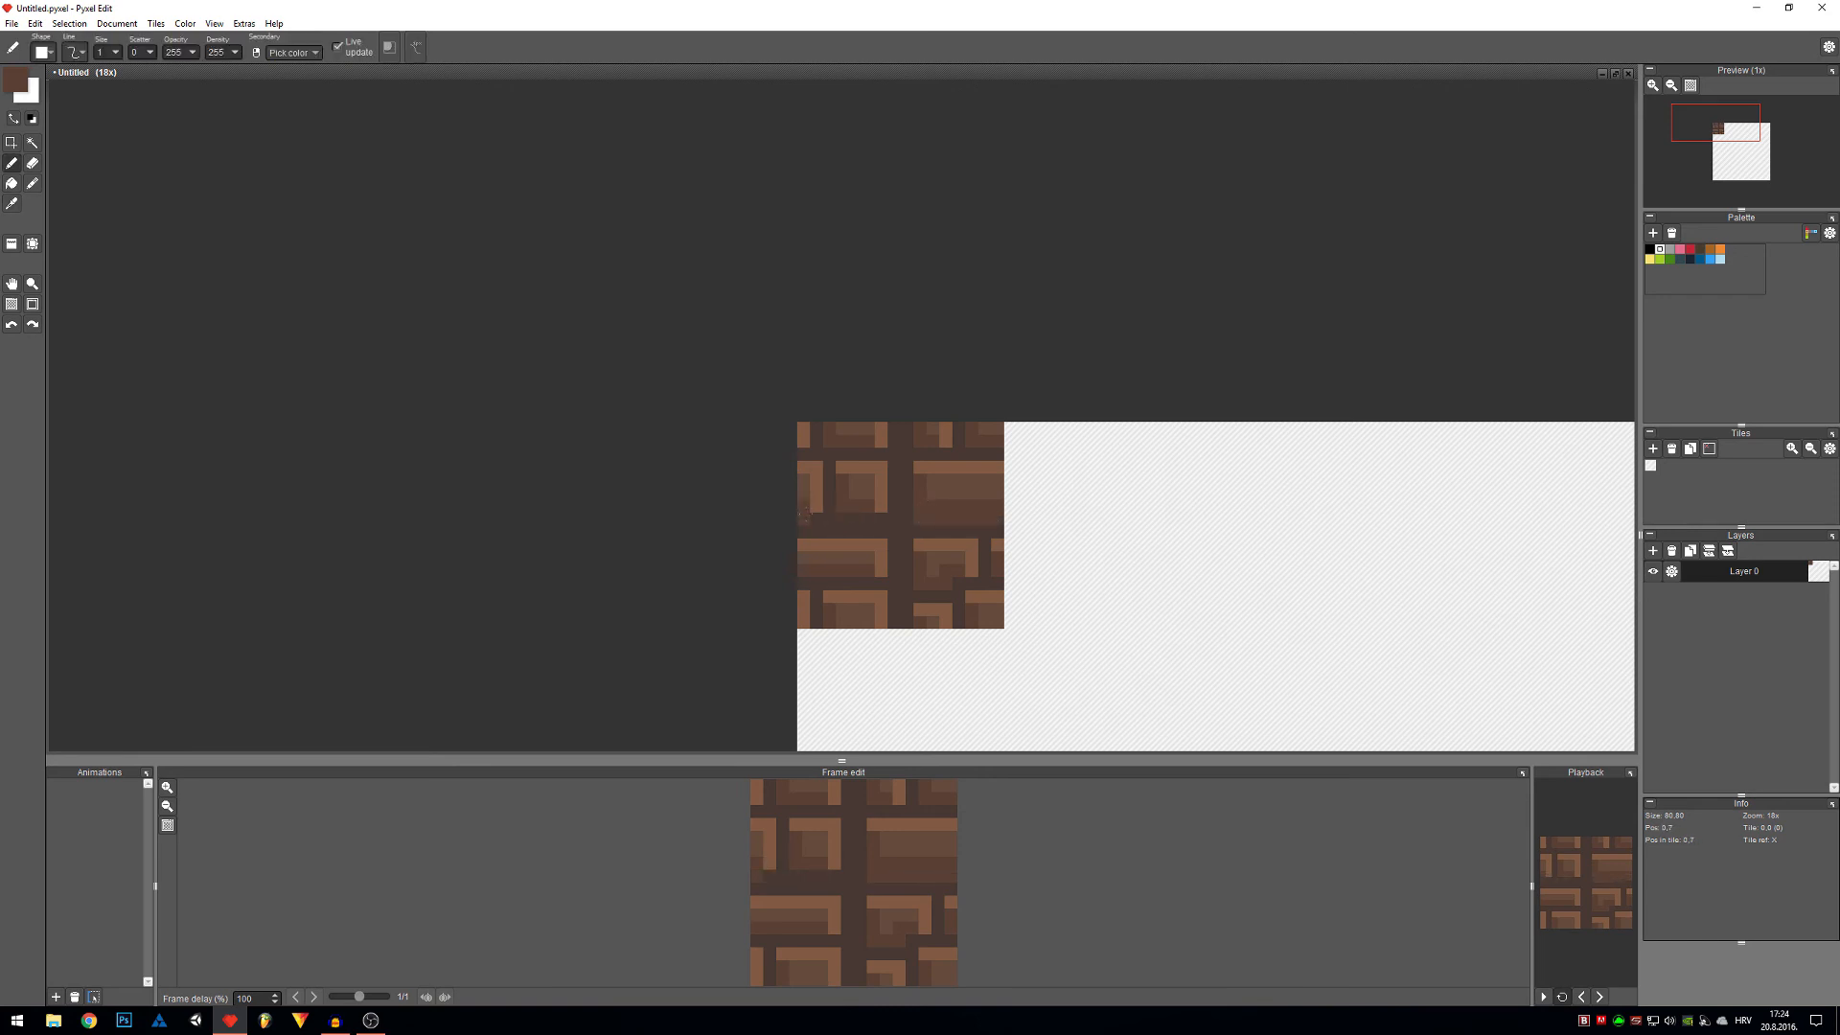
left_click(804, 503, "alt")
key("alt")
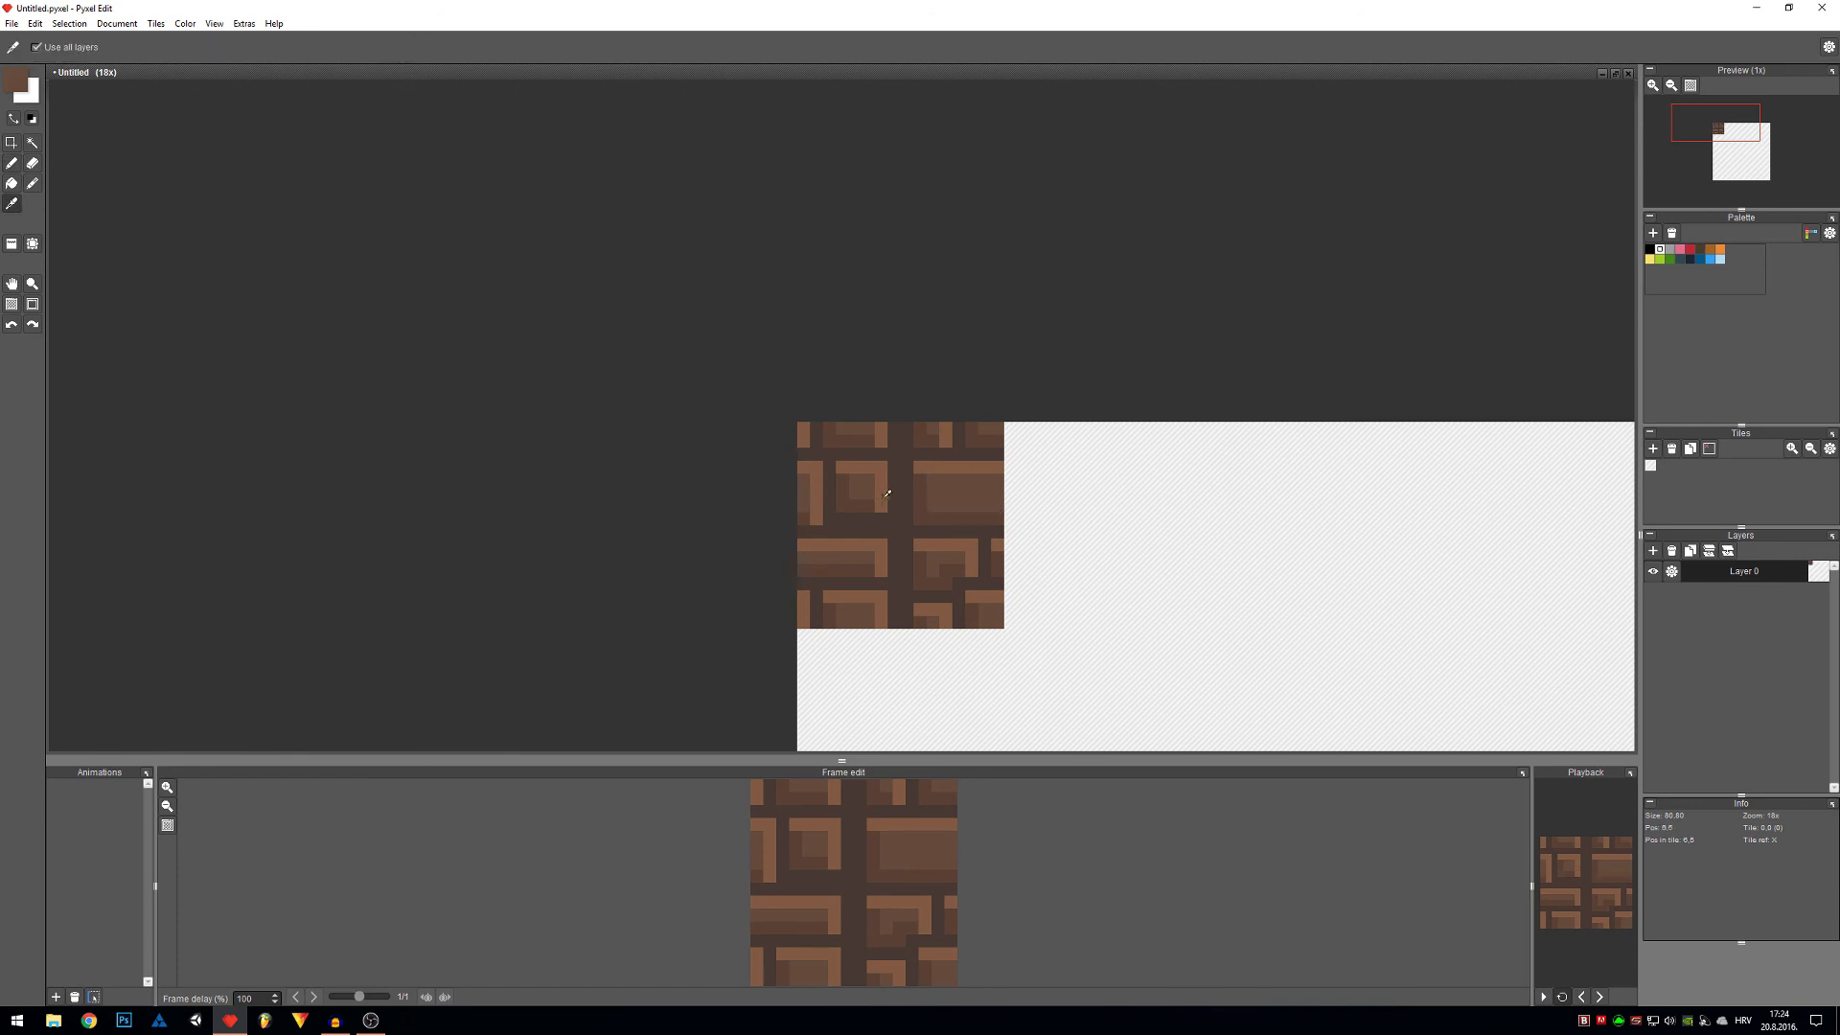
left_click_drag(894, 497, 894, 467)
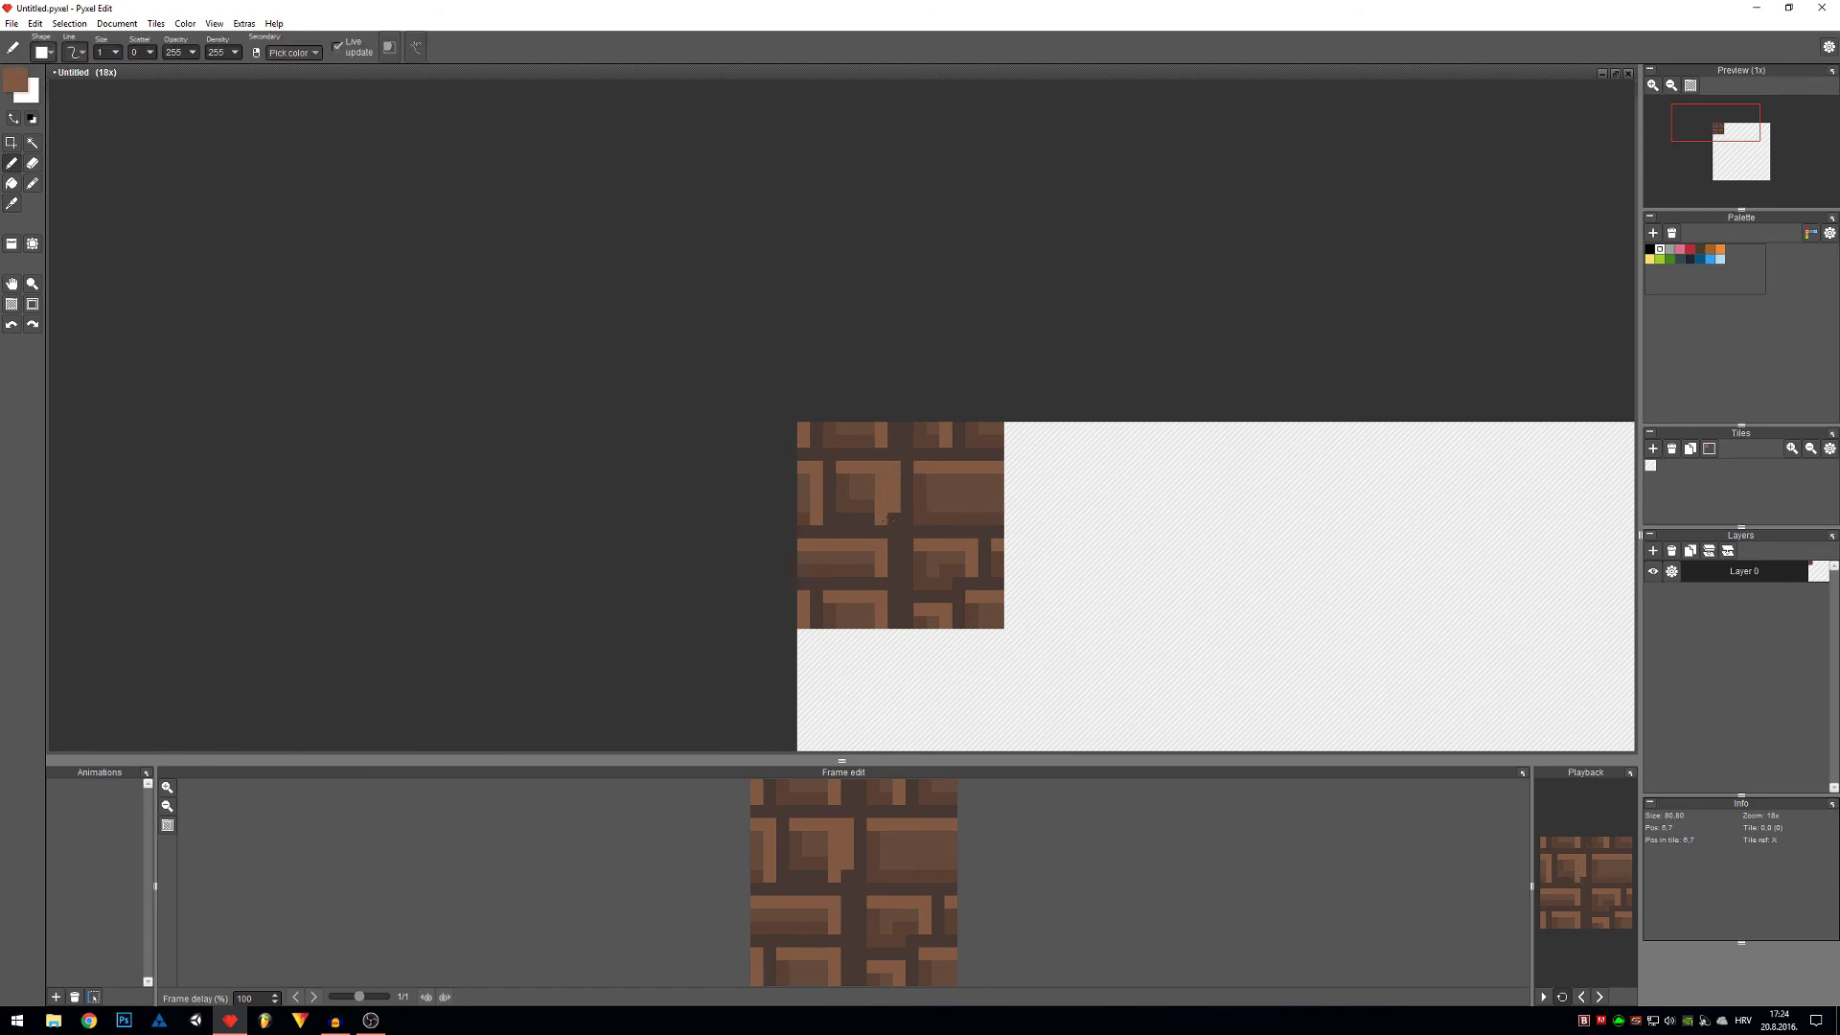
key("alt")
left_click(848, 491, "alt")
left_click(865, 491, "alt")
left_click_drag(854, 505, 884, 491)
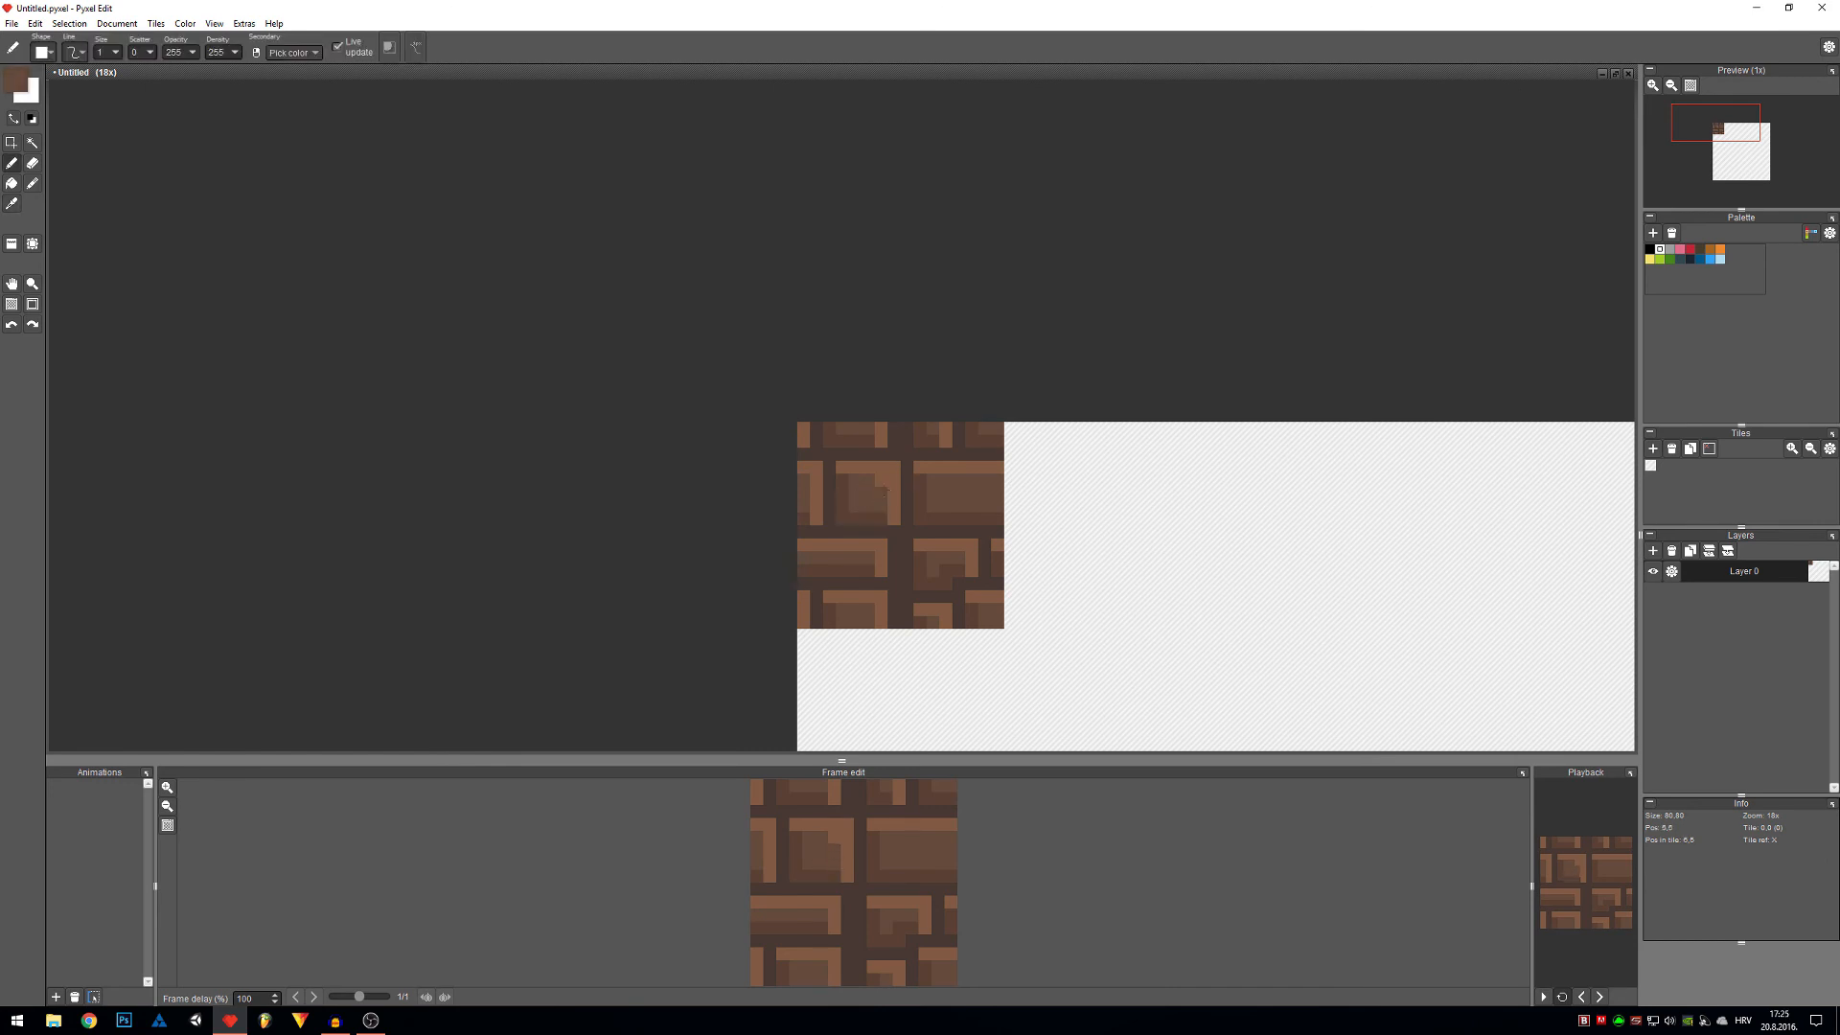
Extend the brick split across the tile's top and bottom edges one pixel into the central mortar gap, matching its shadow and highlight colors.
left_click(919, 439, "alt")
left_click(907, 621, "alt")
left_click(907, 609)
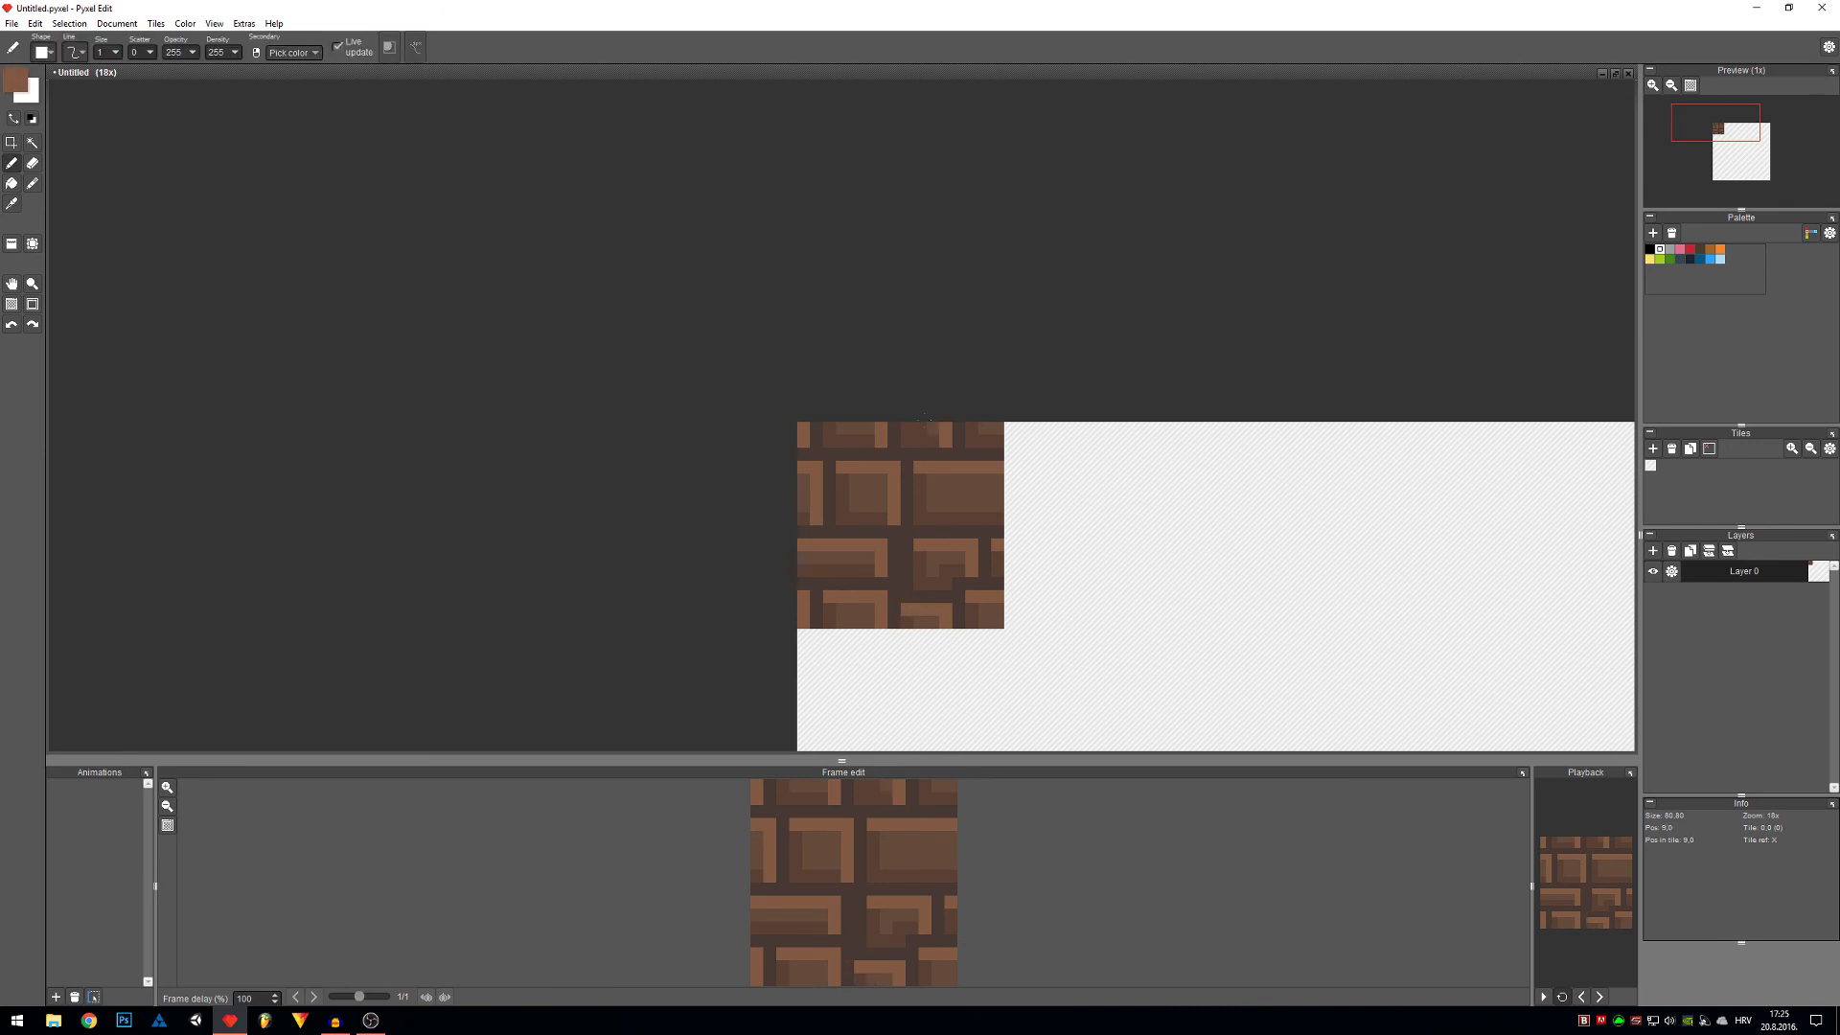
Extend the third-row brick right of the central mortar gap one pixel leftward and repaint its shadow, highlight and interior shading with sampled browns.
left_click(921, 428, "alt")
right_click(941, 582)
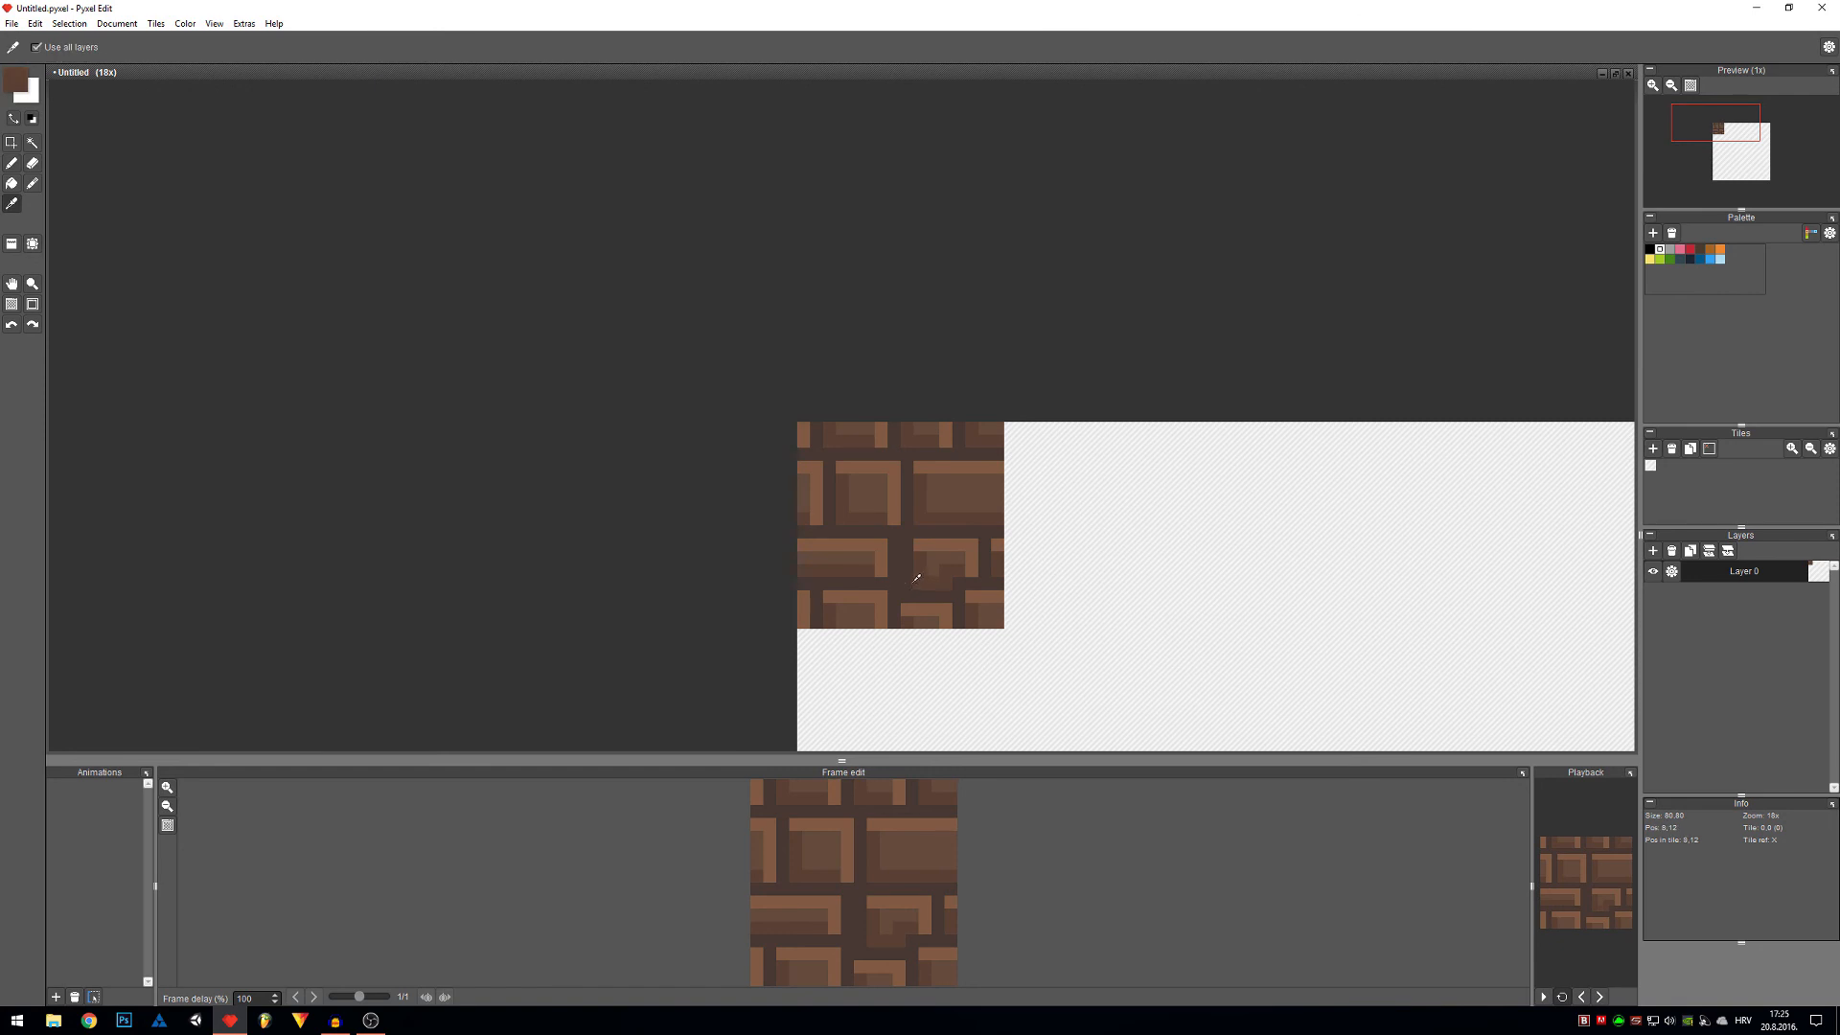
left_click_drag(932, 584, 907, 559)
right_click(915, 544)
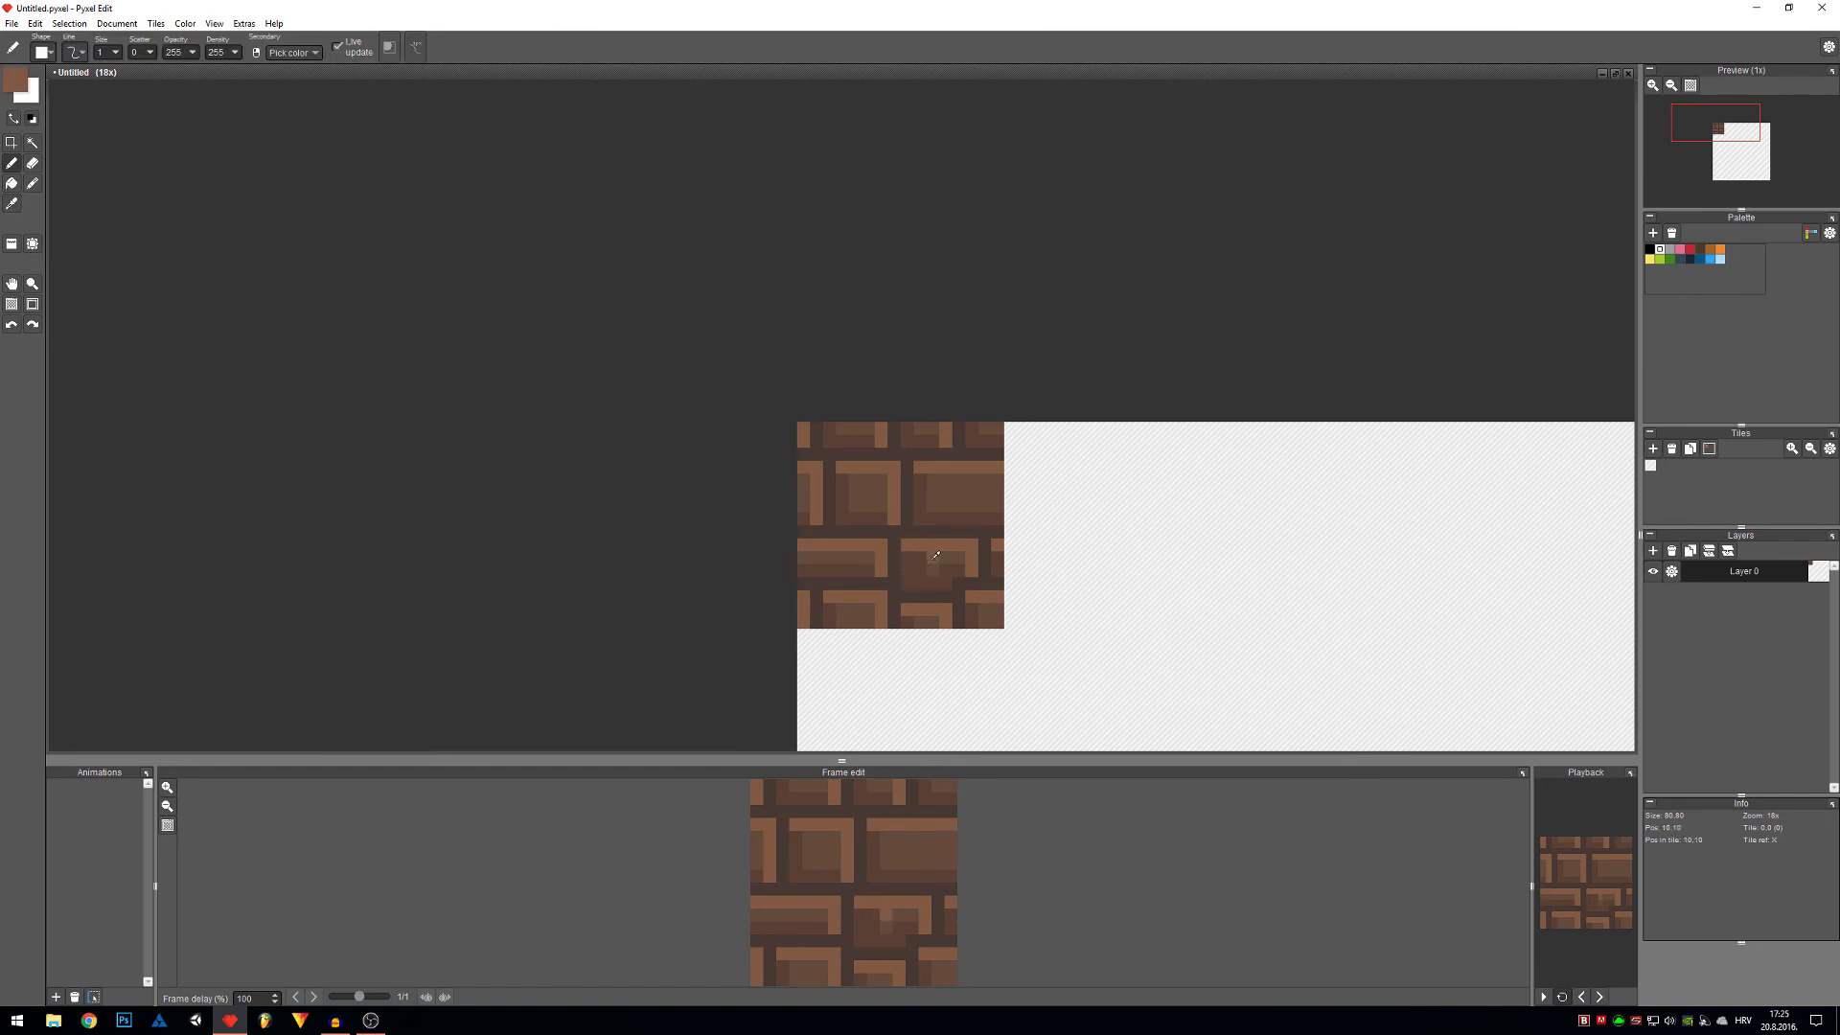
right_click(934, 558)
Fill the whole canvas with copies of the widened-brick tile and examine the repeating pattern at several scales.
scroll(1011, 564, "down", 3)
scroll(1013, 556, "up", 1)
key("t")
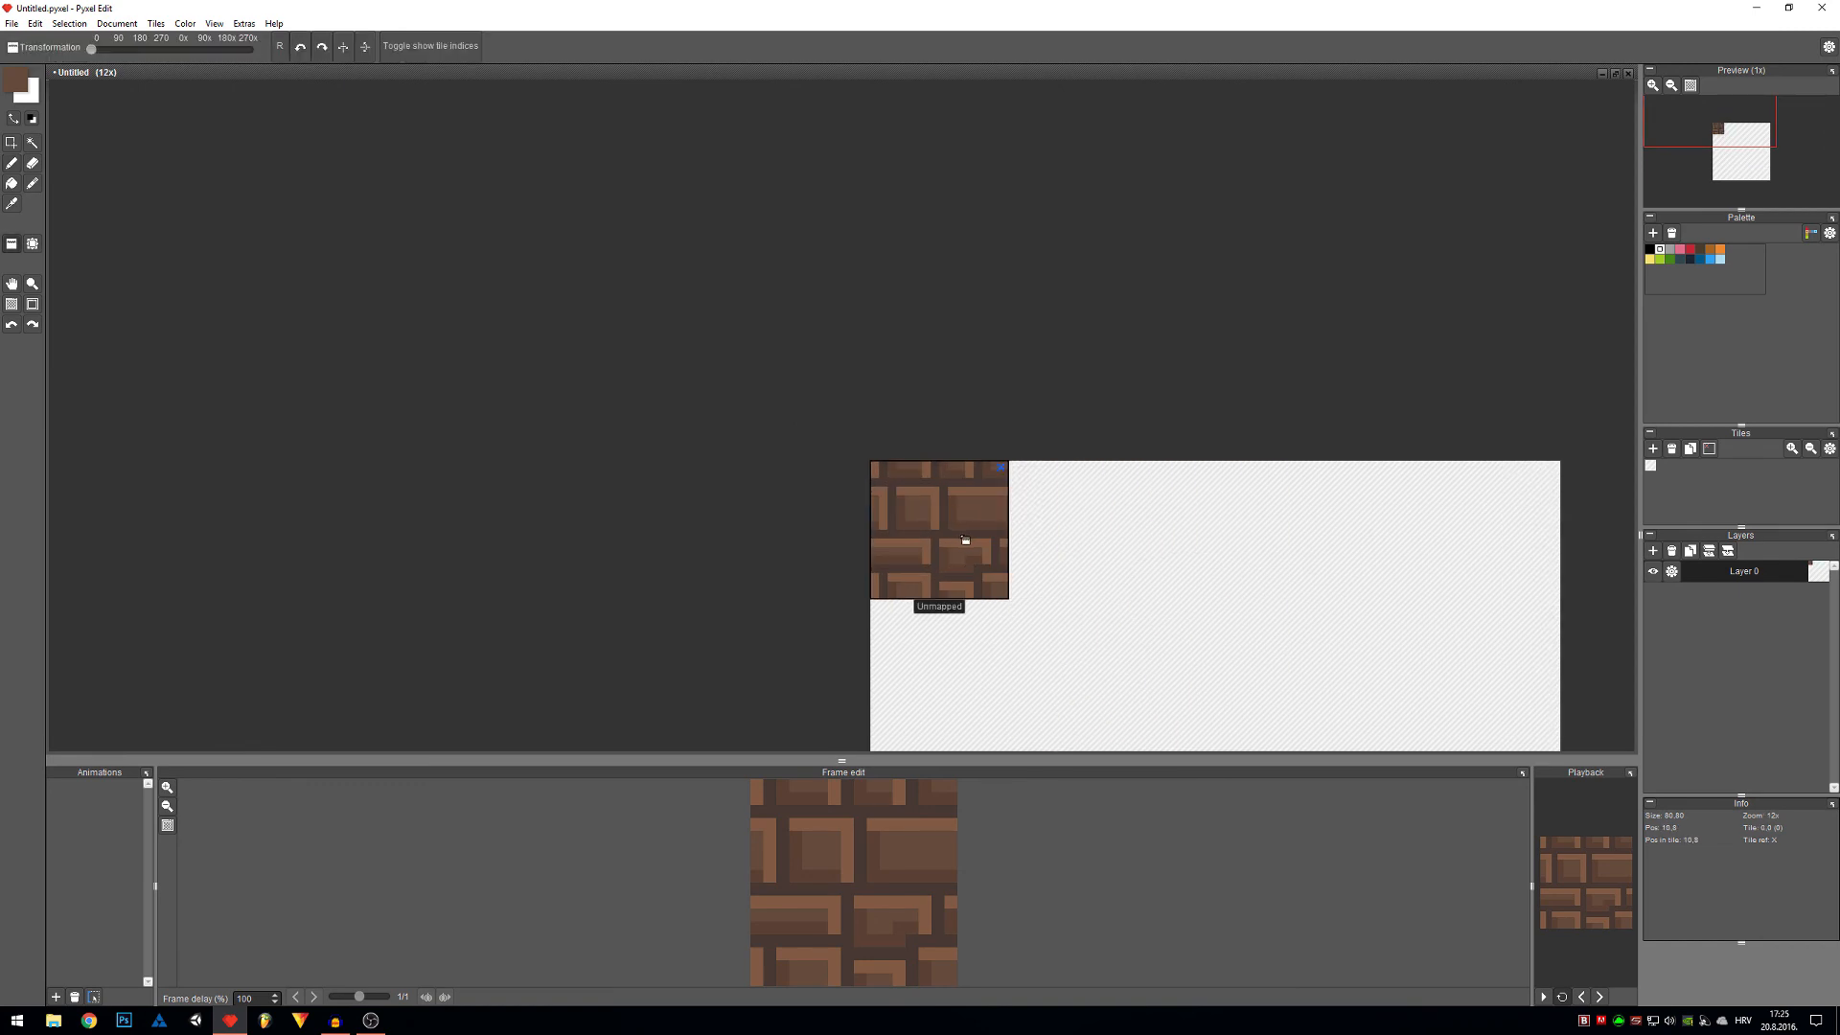
scroll(963, 543, "down", 1)
left_click_drag(1065, 629, 964, 412)
mouse_move(873, 351)
left_mouse_down()
mouse_move(1054, 343)
mouse_move(867, 402)
mouse_move(1284, 500)
mouse_move(929, 595)
mouse_move(863, 670)
mouse_move(1383, 572)
left_mouse_up()
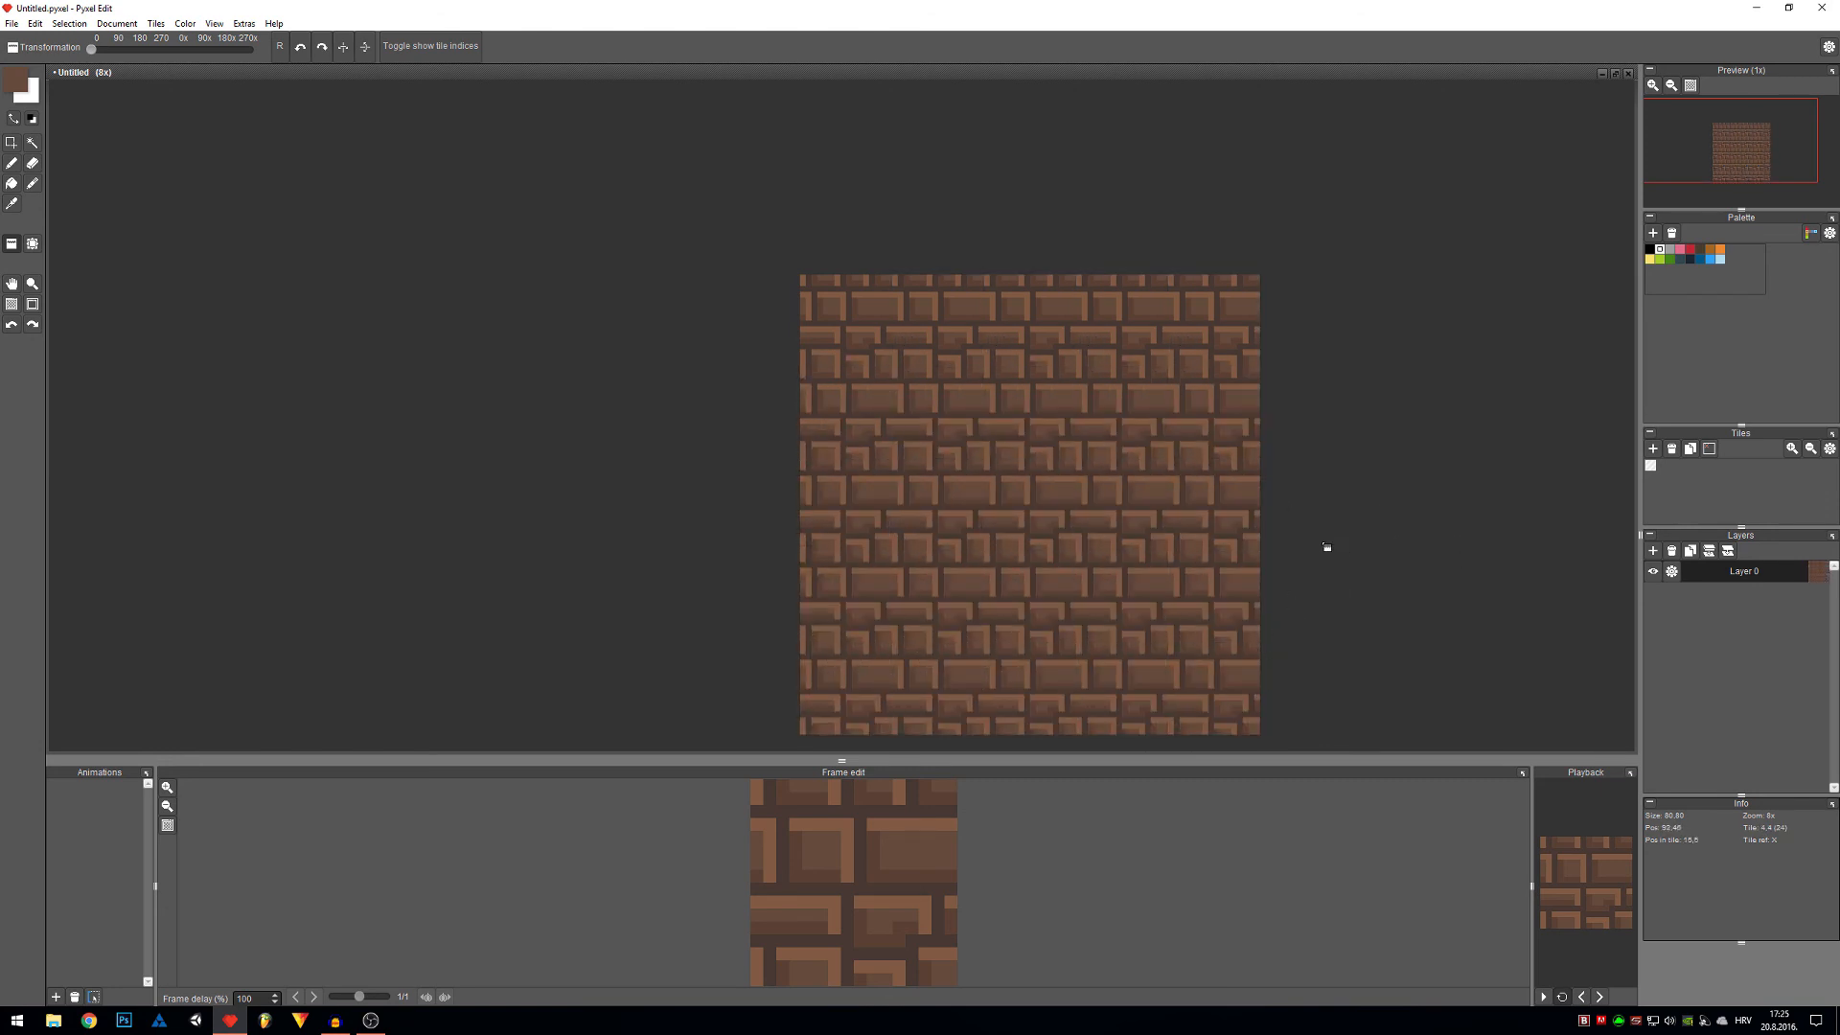
scroll(1192, 506, "down", 4)
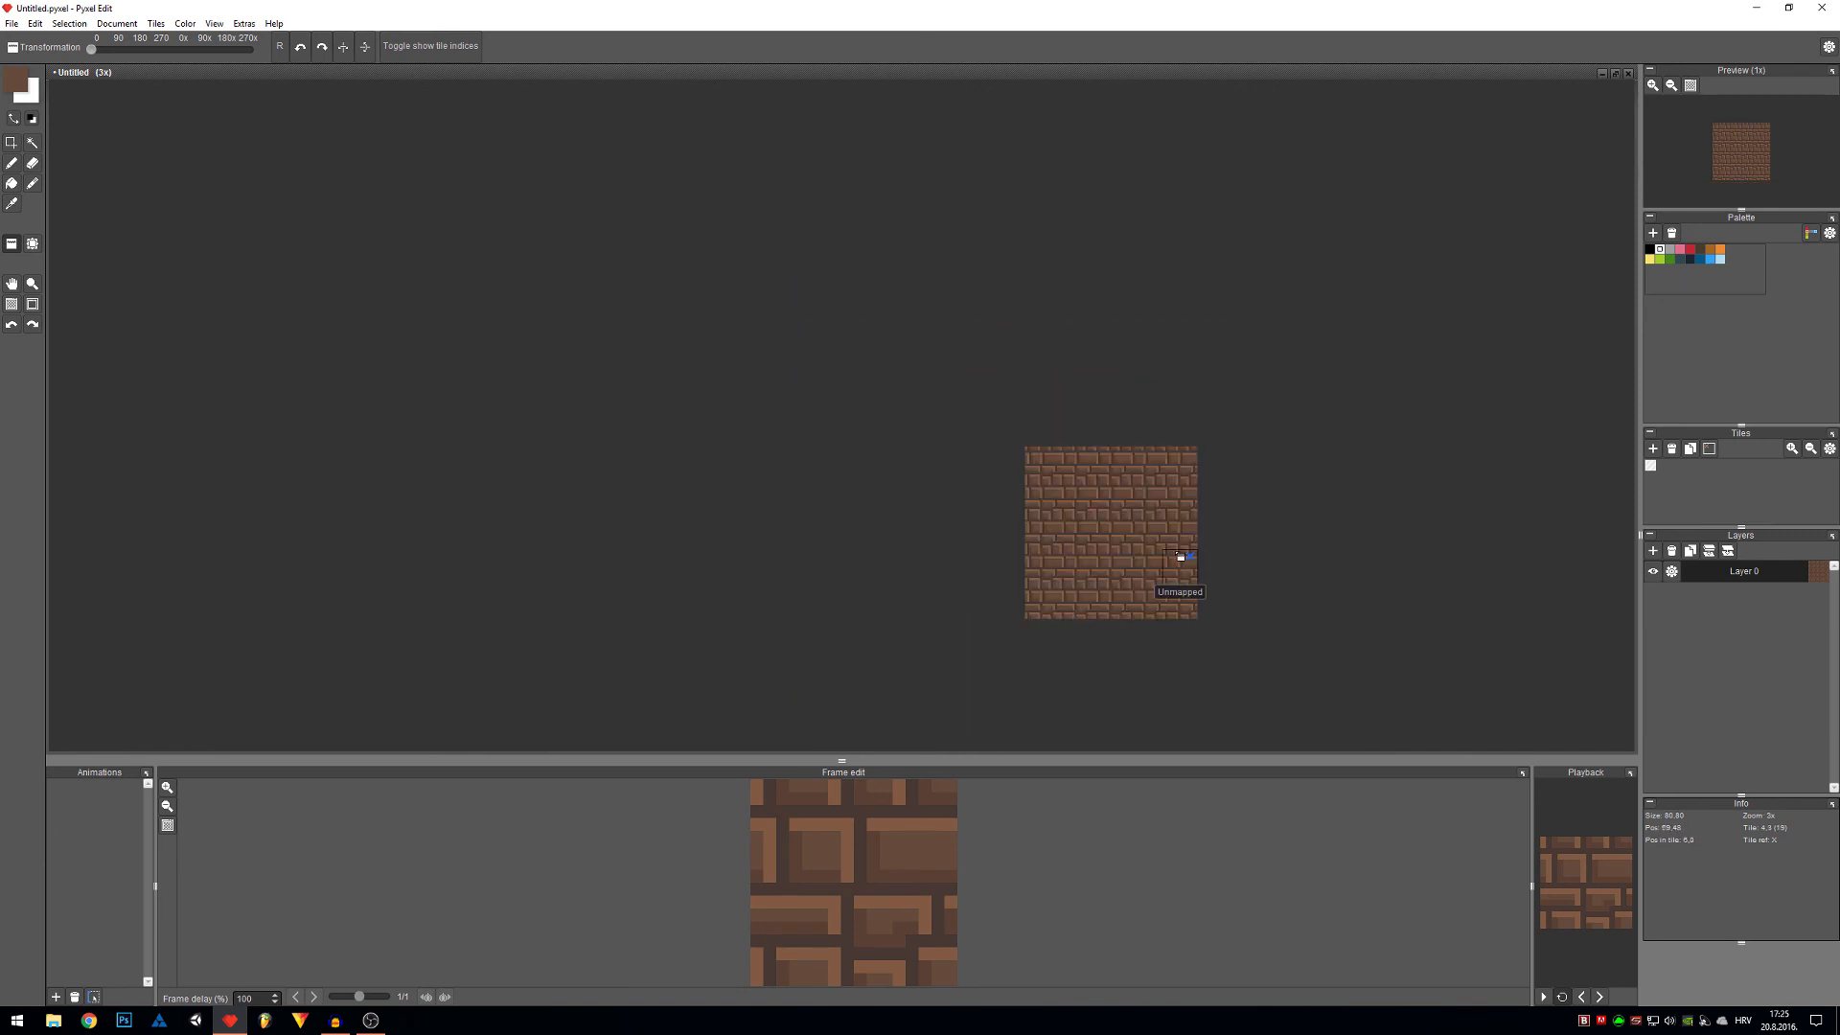
scroll(1155, 549, "up", 2)
scroll(1140, 499, "up", 2)
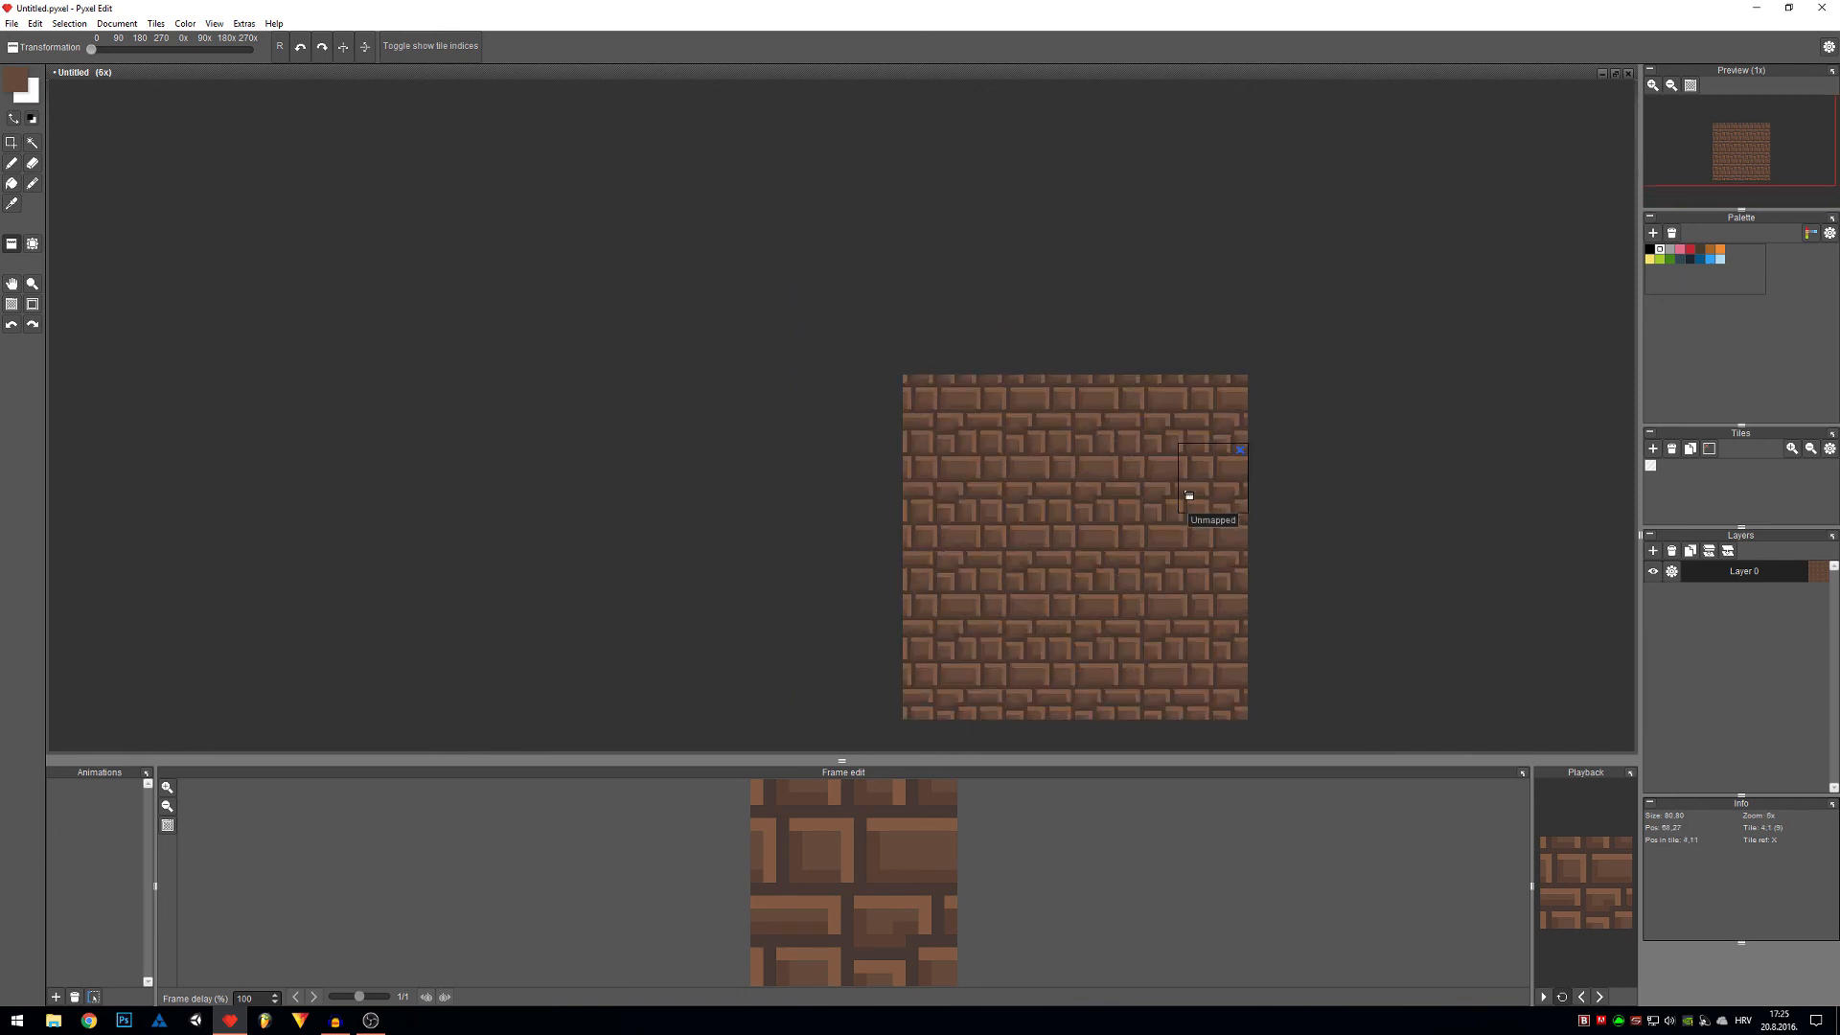
scroll(1139, 522, "down", 1)
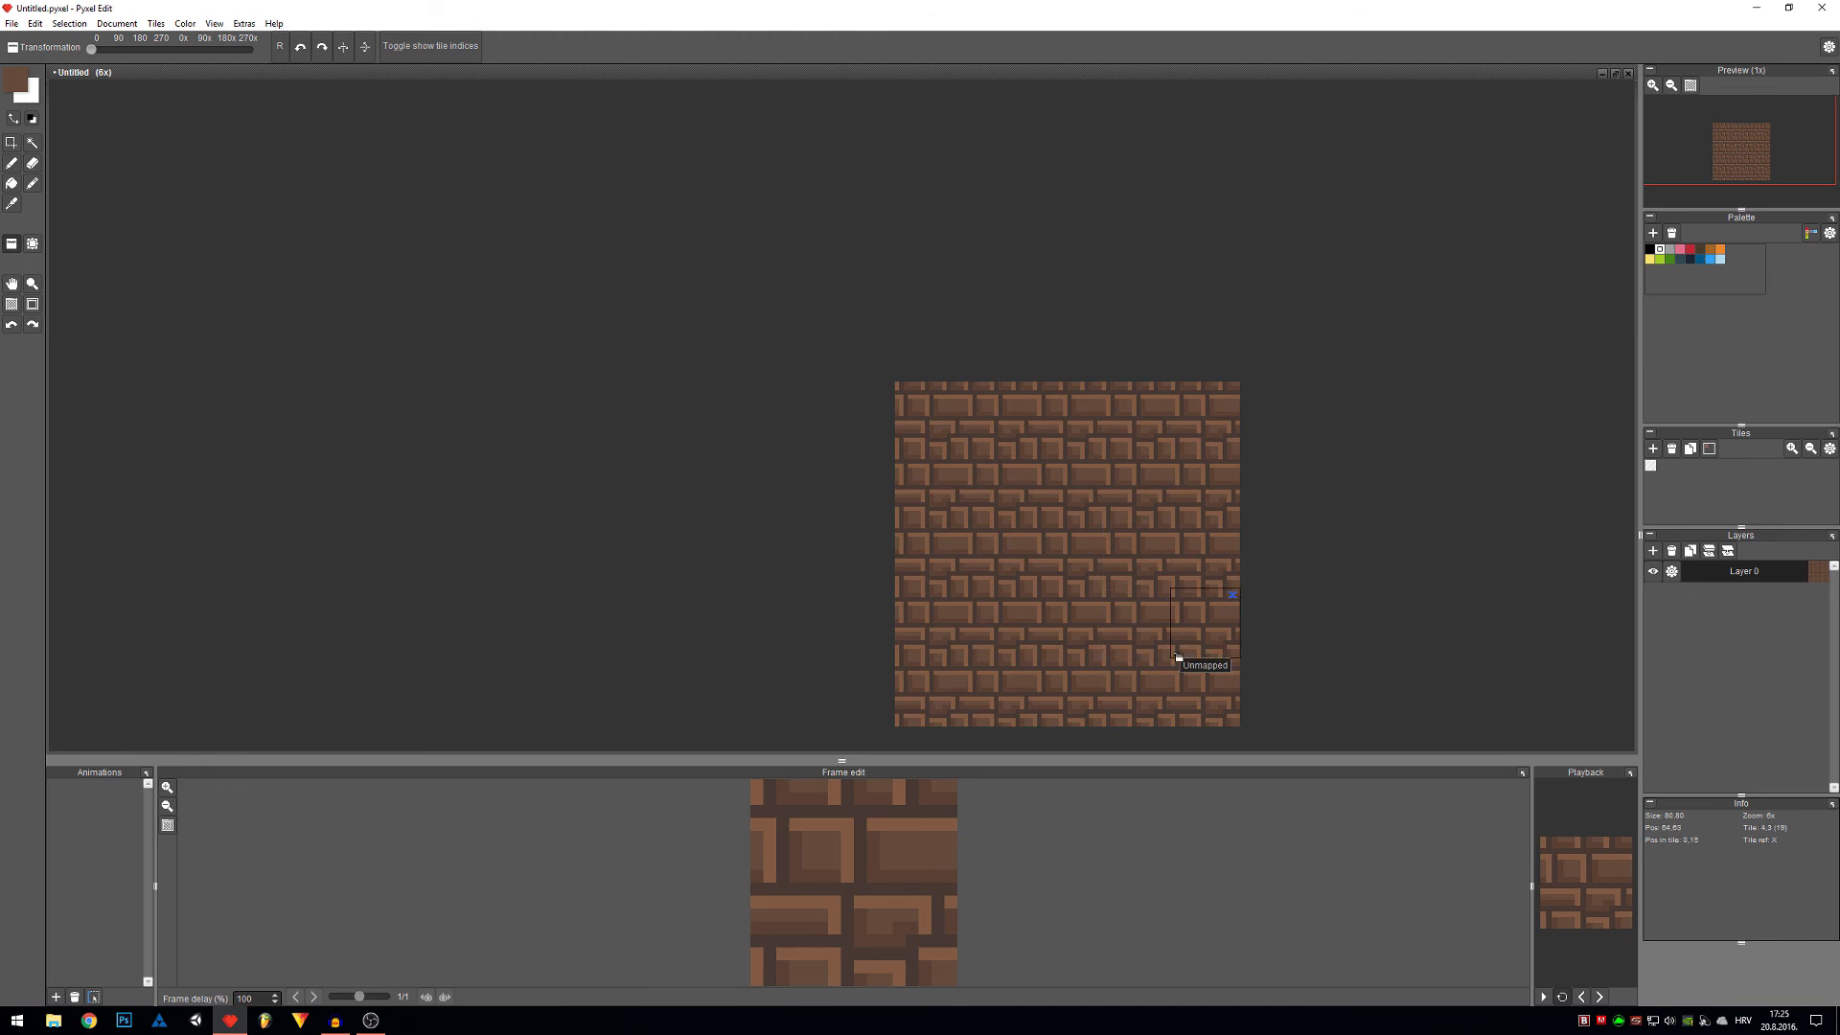
Undo the tile copies so only the original tile is left, and switch to the selection tool.
key("ctrl+z")
scroll(972, 439, "up", 2)
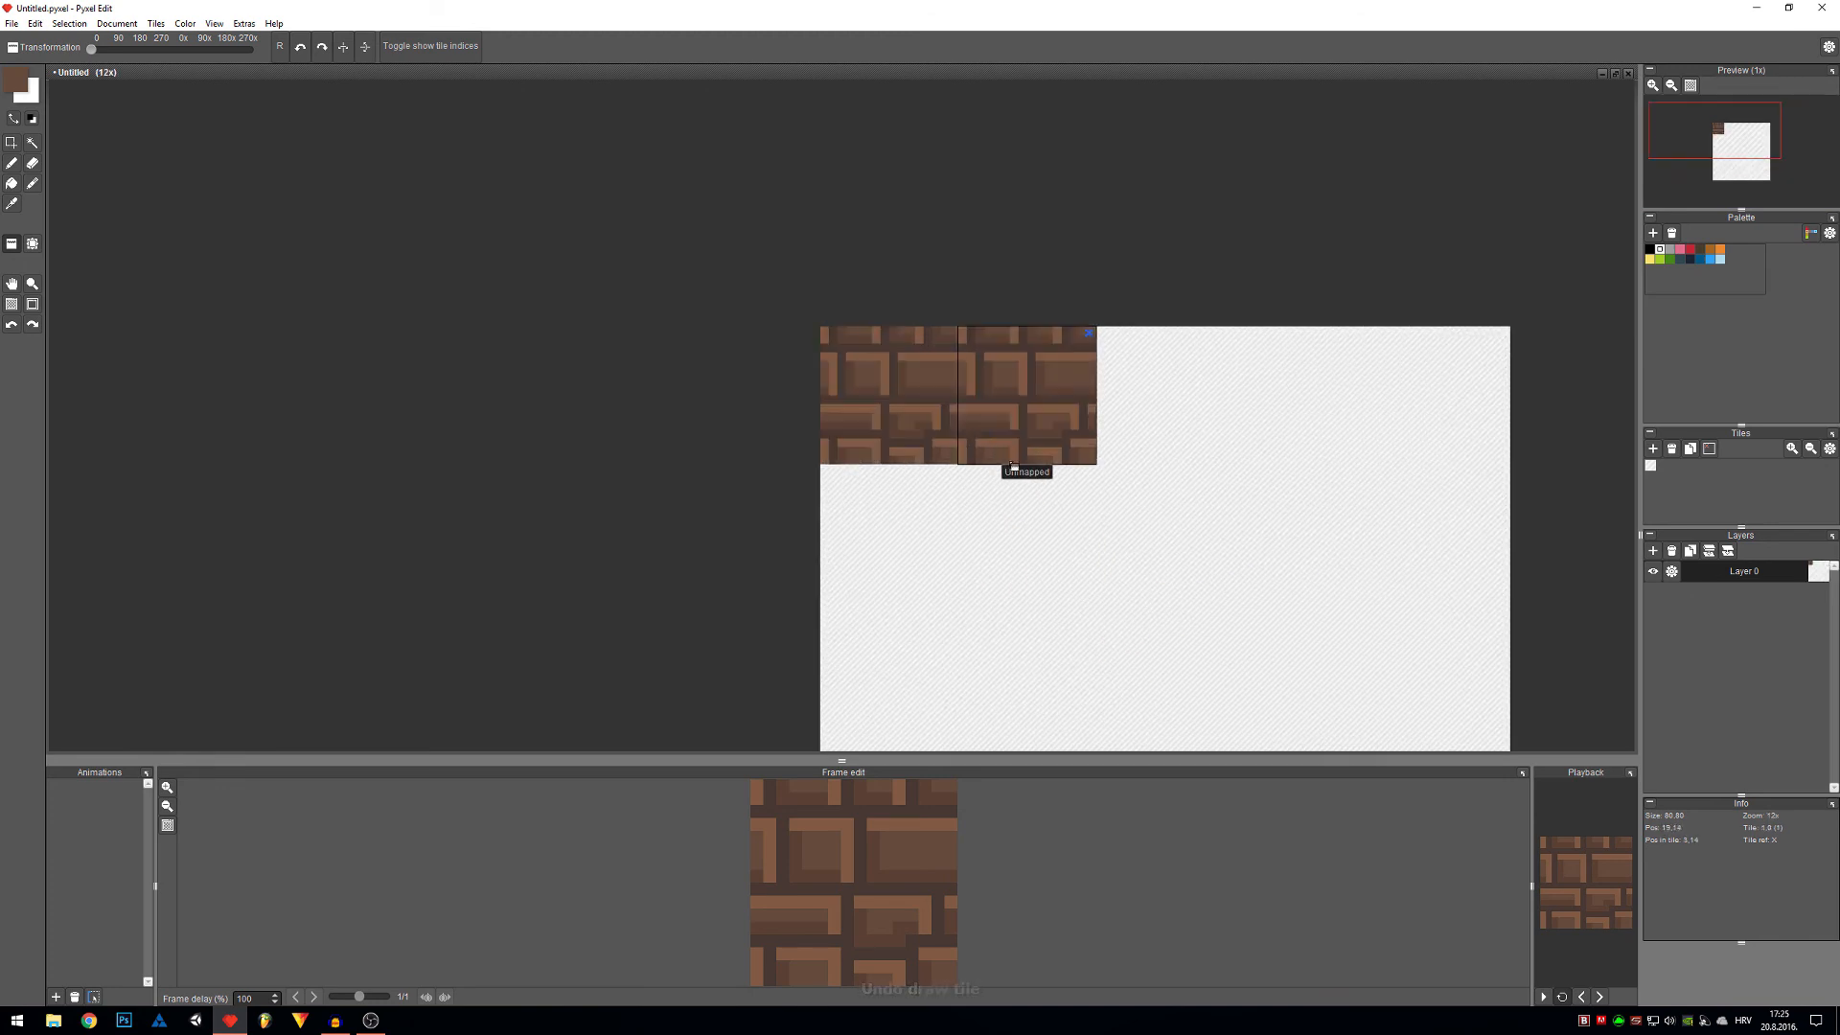
key("s")
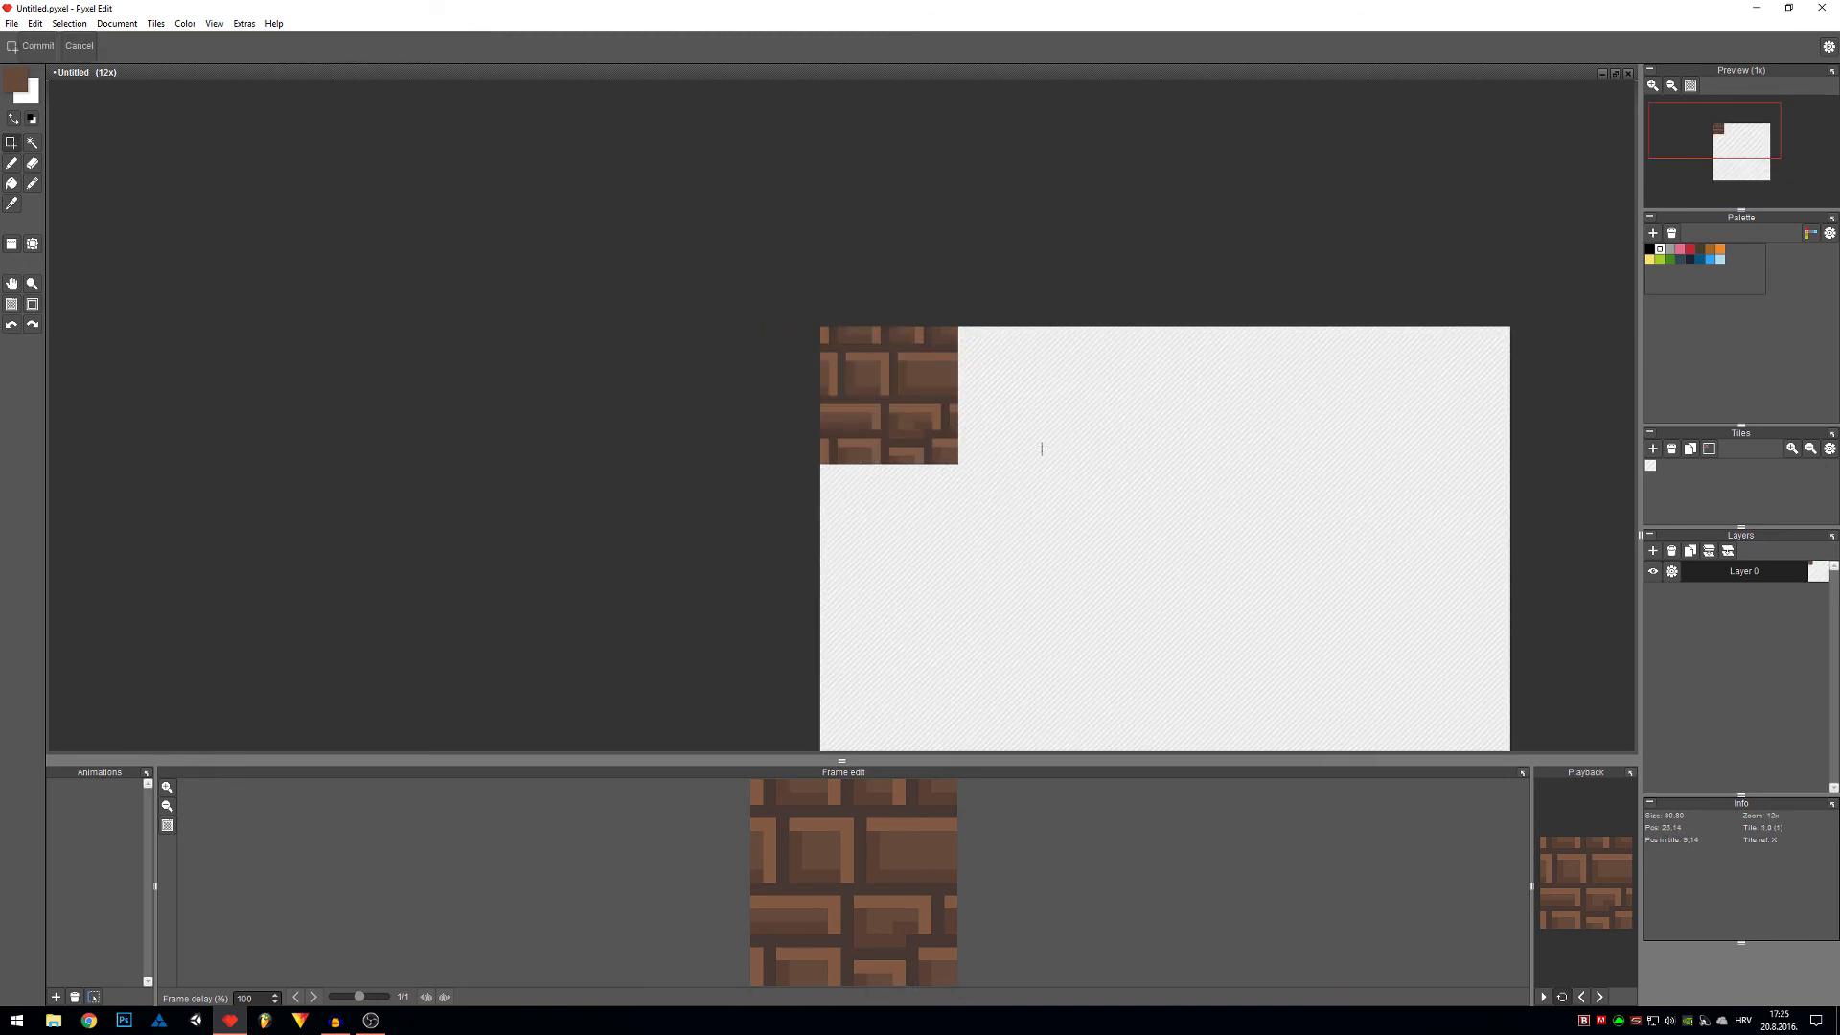